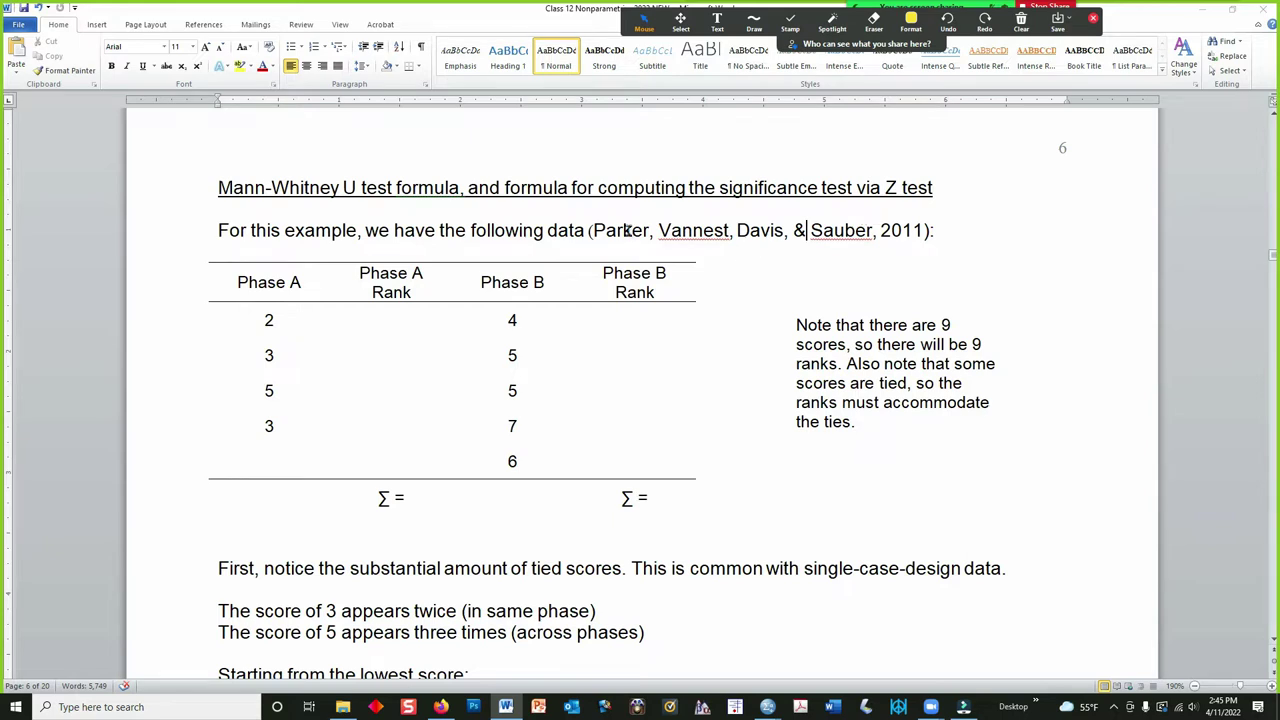
Highlight the source citation and the Phase A and Phase B scores in the unranked example table
{"action": "left_click_drag", "start_coordinate": [593, 230], "coordinate": [872, 259]}
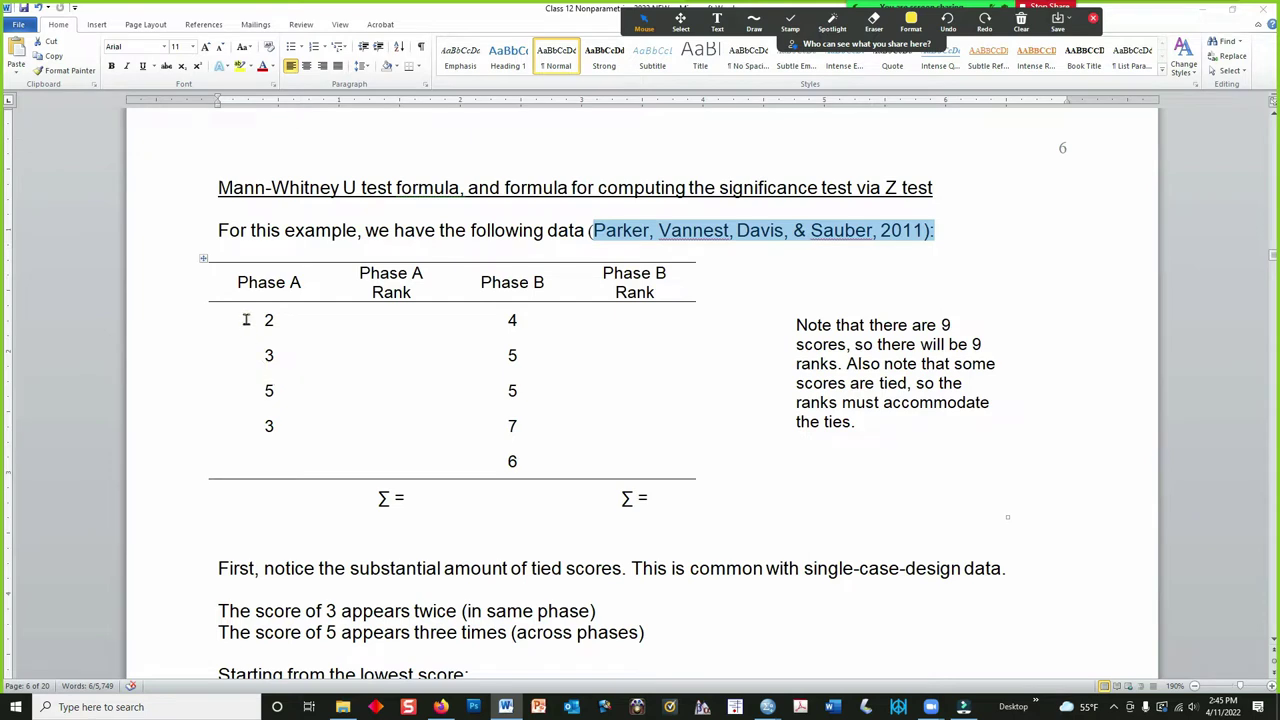
{"action": "left_click_drag", "start_coordinate": [250, 317], "coordinate": [488, 455]}
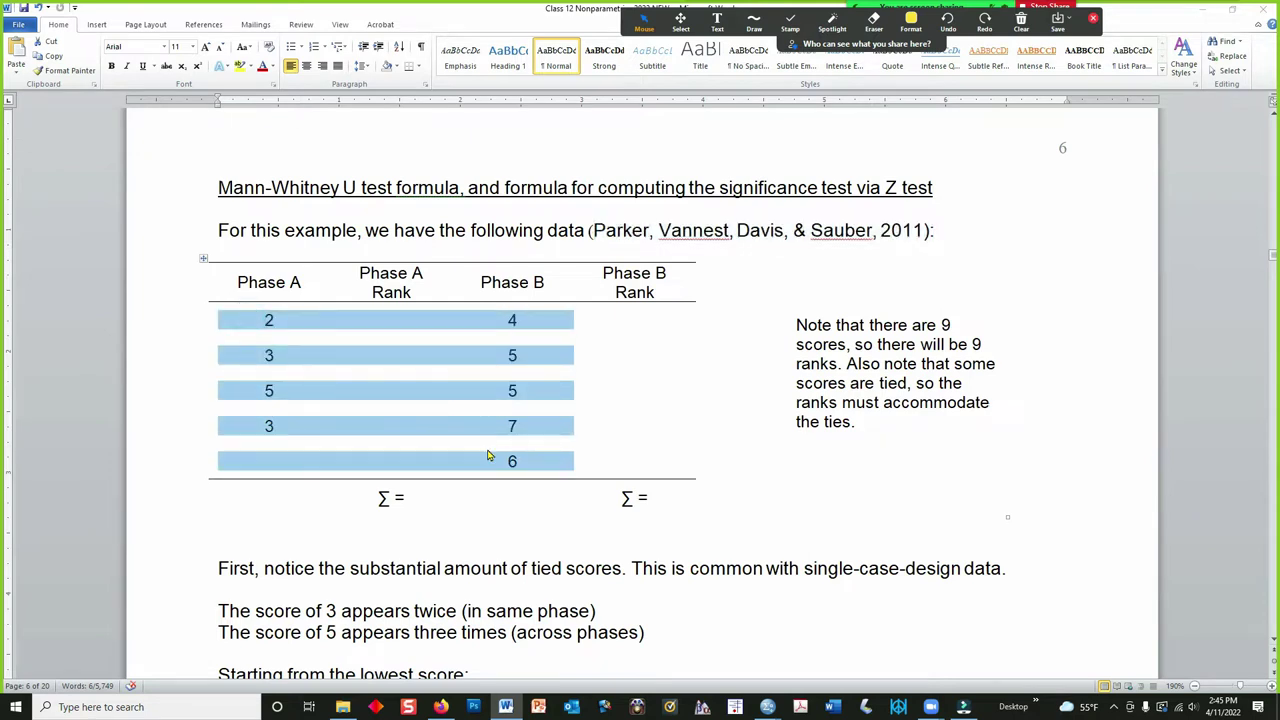
{"action": "left_click", "coordinate": [296, 544]}
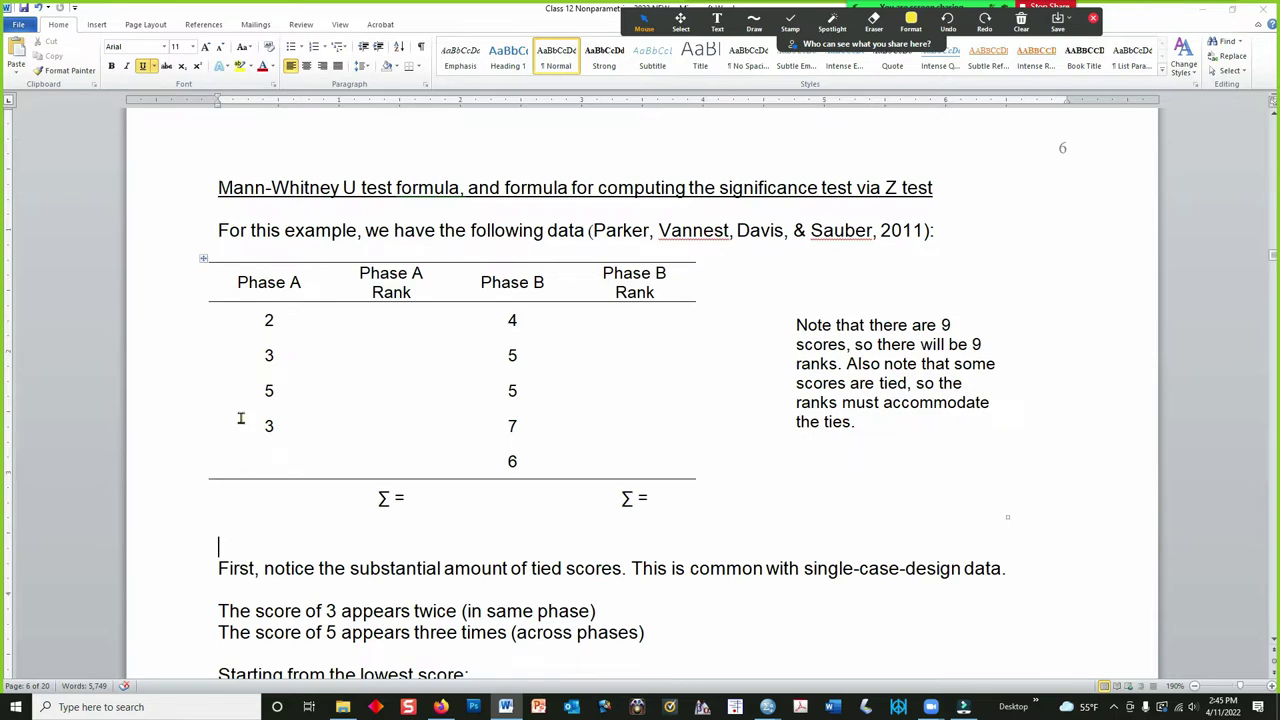
Review the completed rank table, highlighting the Phase A scores, the Phase B scores and the Phase A ranks
{"action": "scroll", "coordinate": [241, 421], "scroll_direction": "down", "scroll_amount": 7}
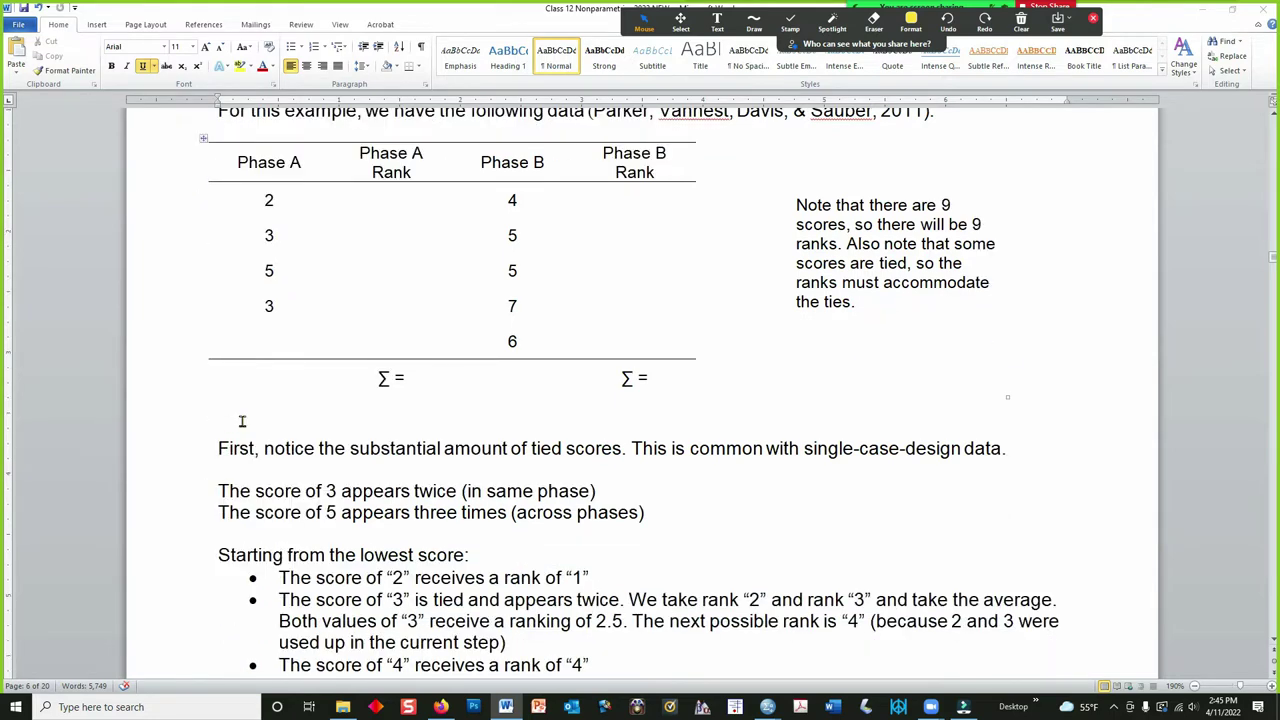
{"action": "scroll", "coordinate": [241, 424], "scroll_direction": "down", "scroll_amount": 4}
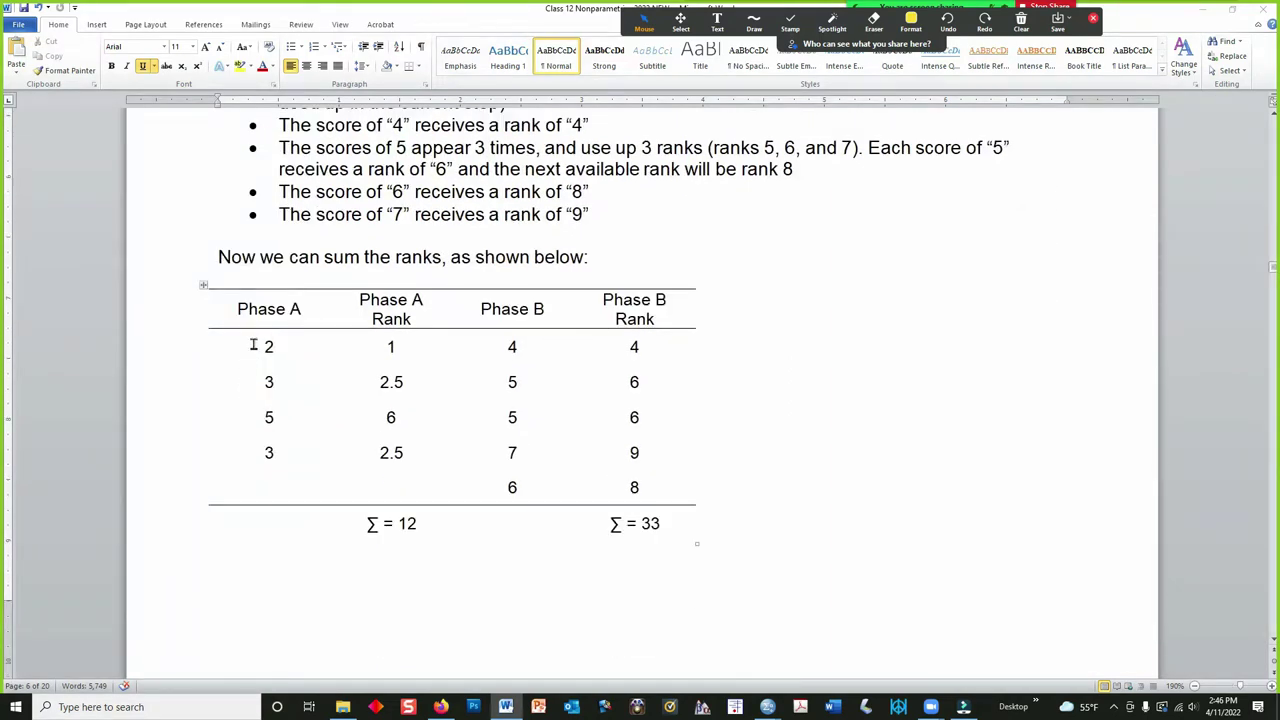
{"action": "left_click_drag", "start_coordinate": [254, 345], "coordinate": [258, 452]}
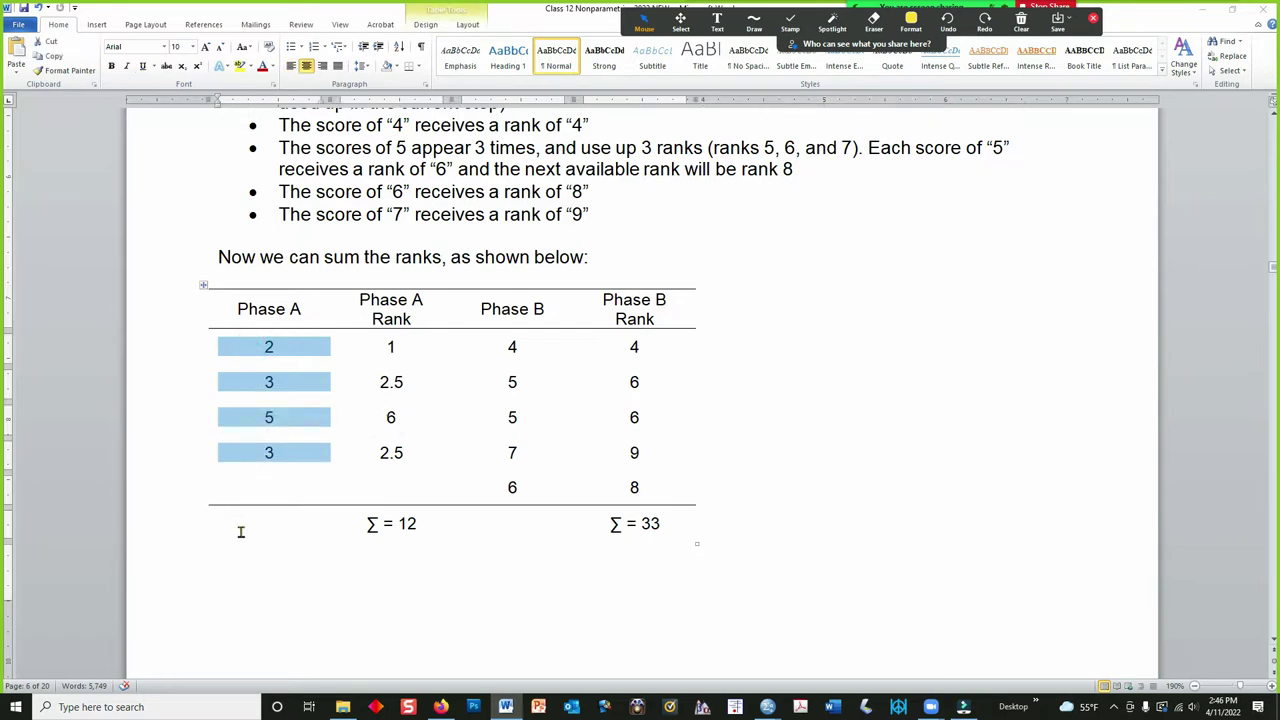
{"action": "left_click_drag", "start_coordinate": [500, 346], "coordinate": [471, 498]}
{"action": "left_click_drag", "start_coordinate": [369, 343], "coordinate": [381, 452]}
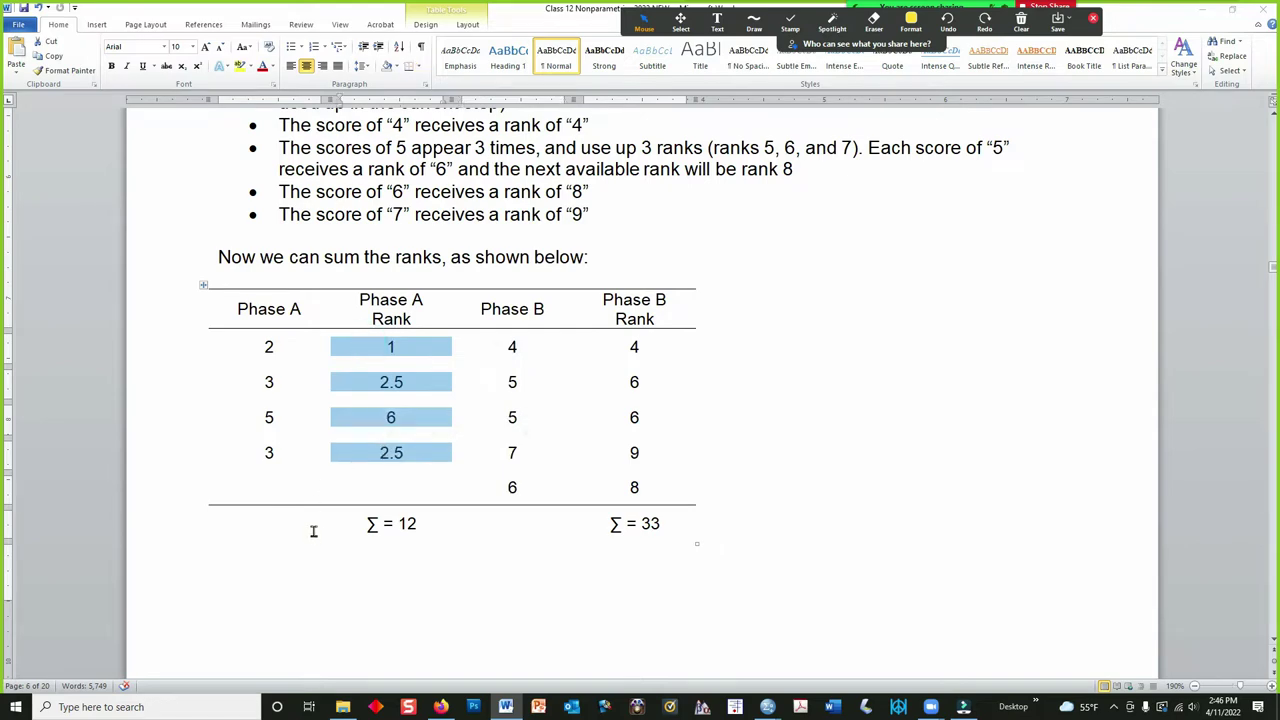
Circle the final result of the Z formula without tie correction in yellow freehand, and clear the drawing
{"action": "scroll", "coordinate": [313, 531], "scroll_direction": "down", "scroll_amount": 10}
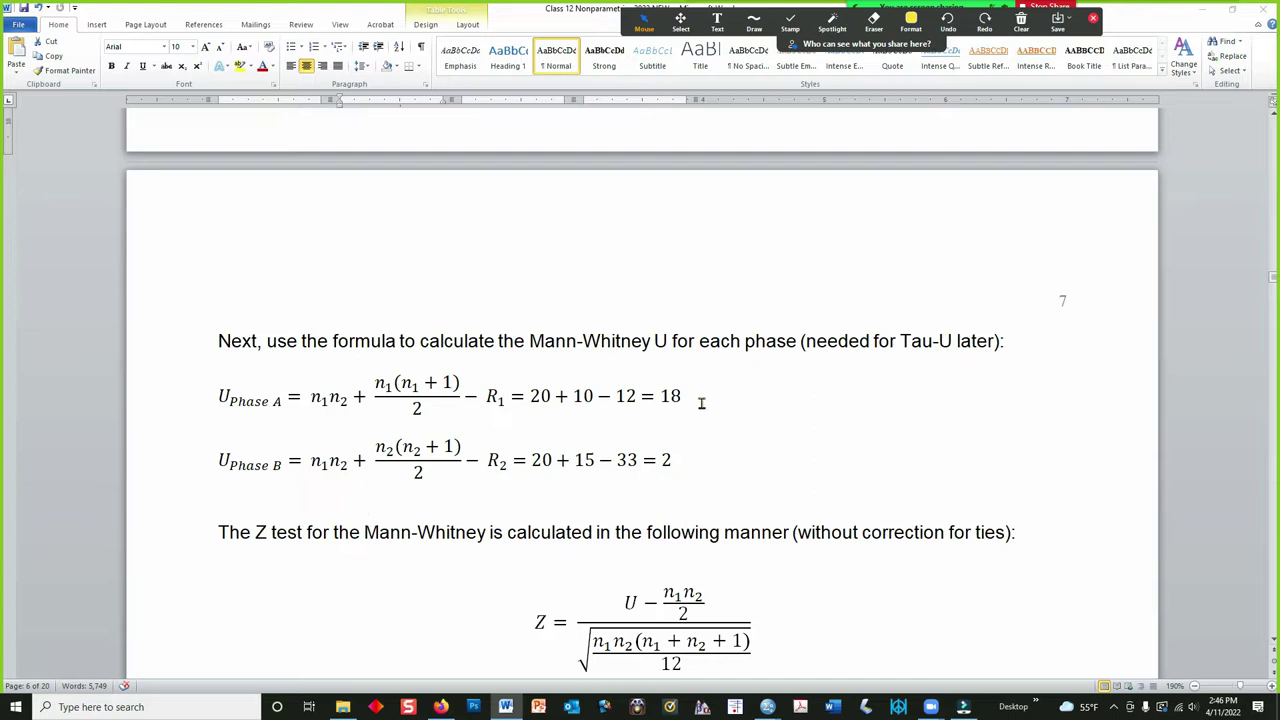
{"action": "scroll", "coordinate": [701, 401], "scroll_direction": "down", "scroll_amount": 6}
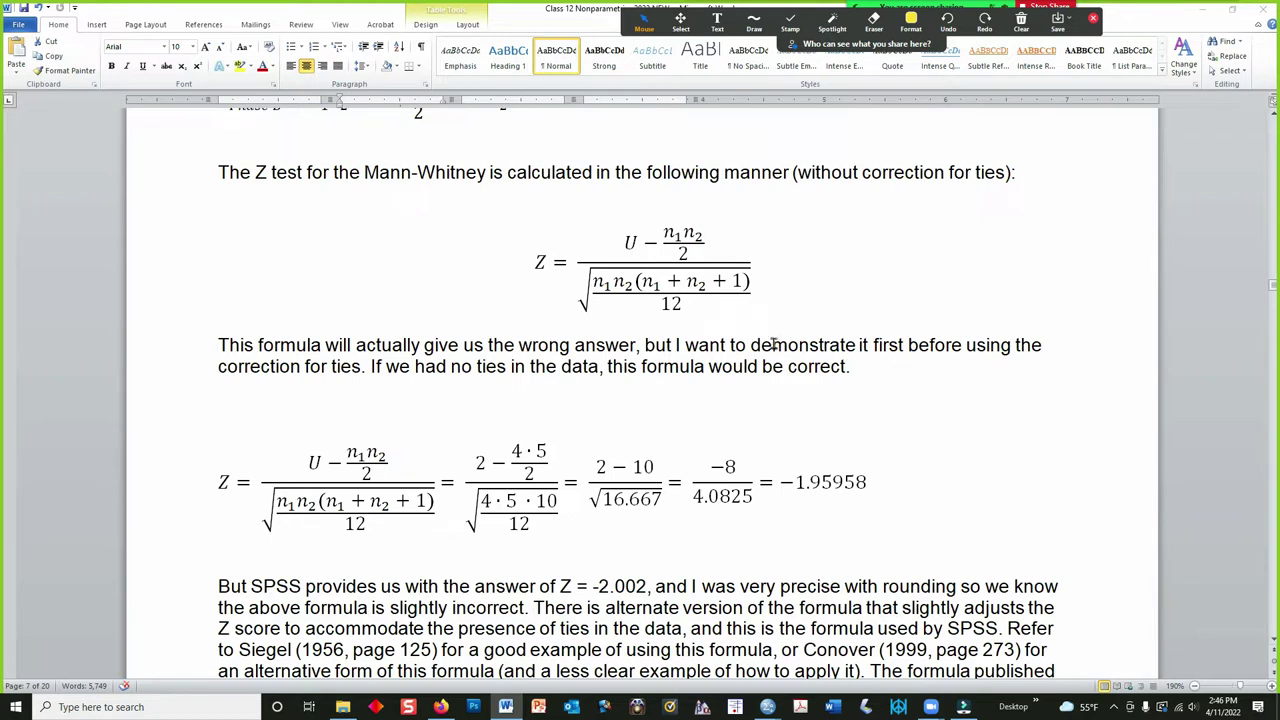
{"action": "left_click", "coordinate": [754, 20]}
{"action": "left_click", "coordinate": [752, 62]}
{"action": "mouse_move", "coordinate": [790, 438]}
{"action": "left_mouse_down"}
{"action": "mouse_move", "coordinate": [768, 480]}
{"action": "mouse_move", "coordinate": [915, 505]}
{"action": "mouse_move", "coordinate": [770, 444]}
{"action": "left_mouse_up"}
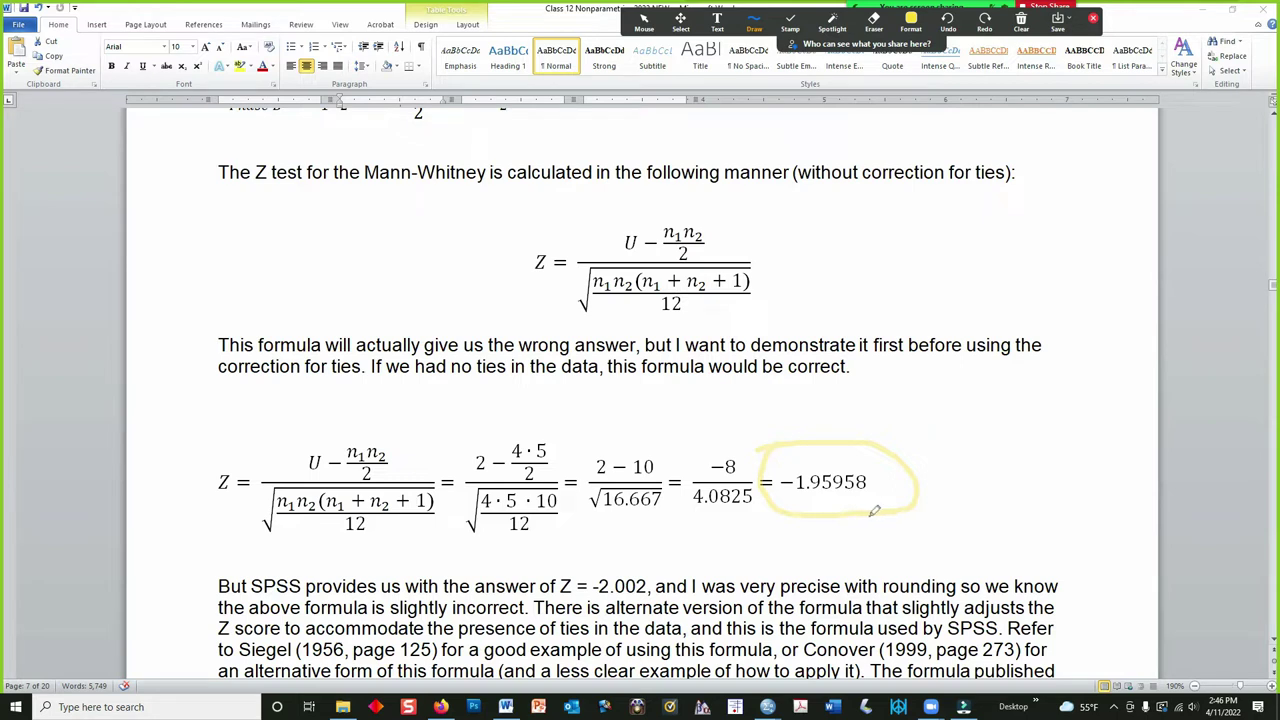
{"action": "left_click", "coordinate": [1021, 18]}
{"action": "left_click", "coordinate": [1026, 50]}
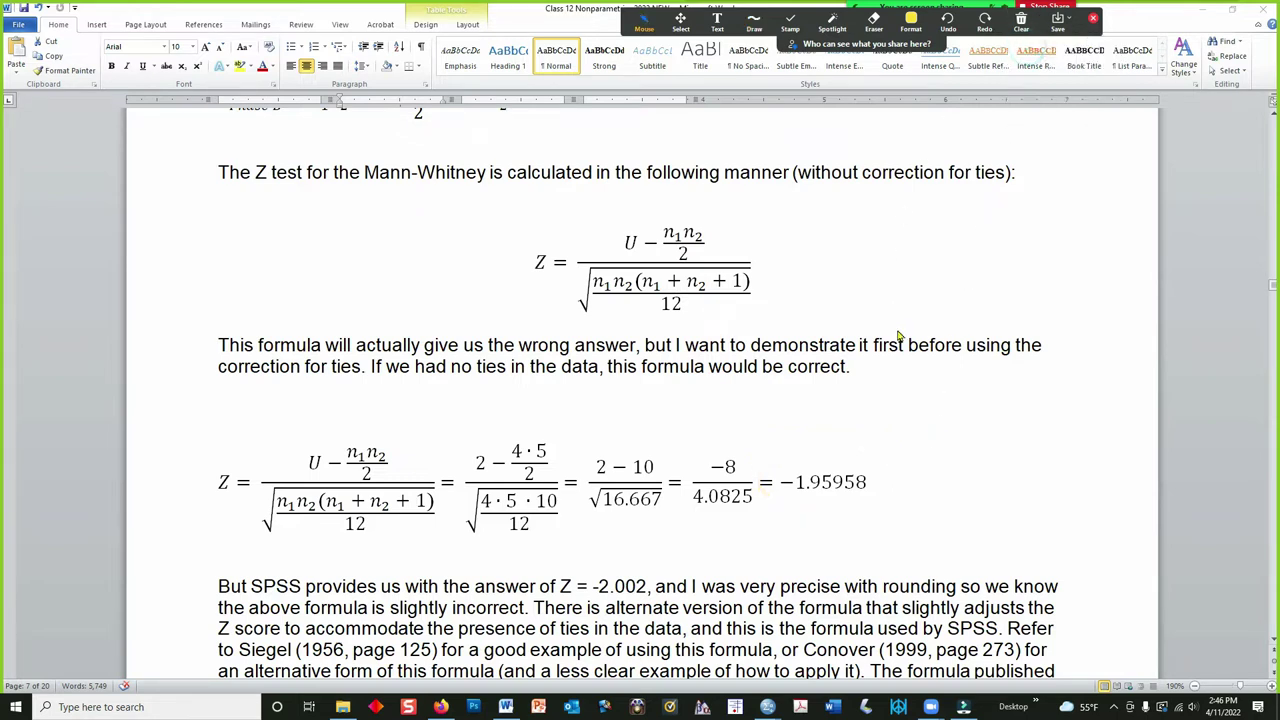
Switch to the SPSS Data Editor and highlight the Group codes for the first and second phases
{"action": "scroll", "coordinate": [899, 335], "scroll_direction": "down", "scroll_amount": 2}
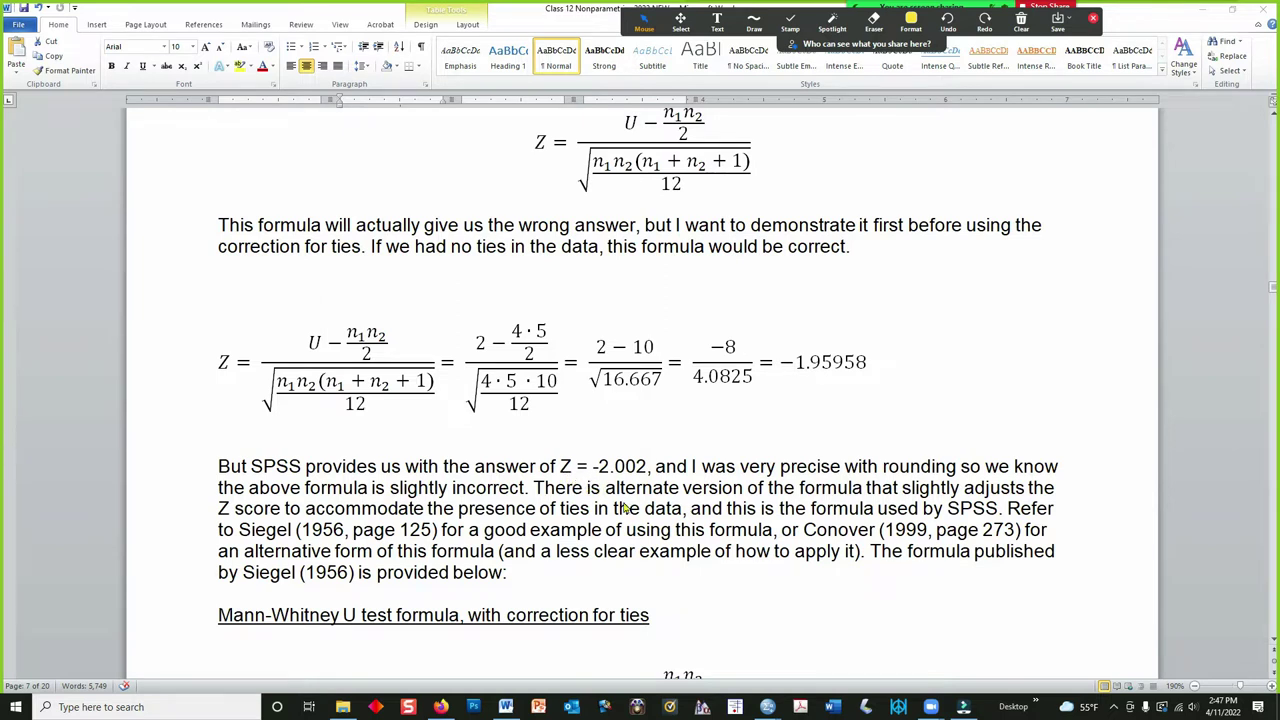
{"action": "mouse_move", "coordinate": [767, 707]}
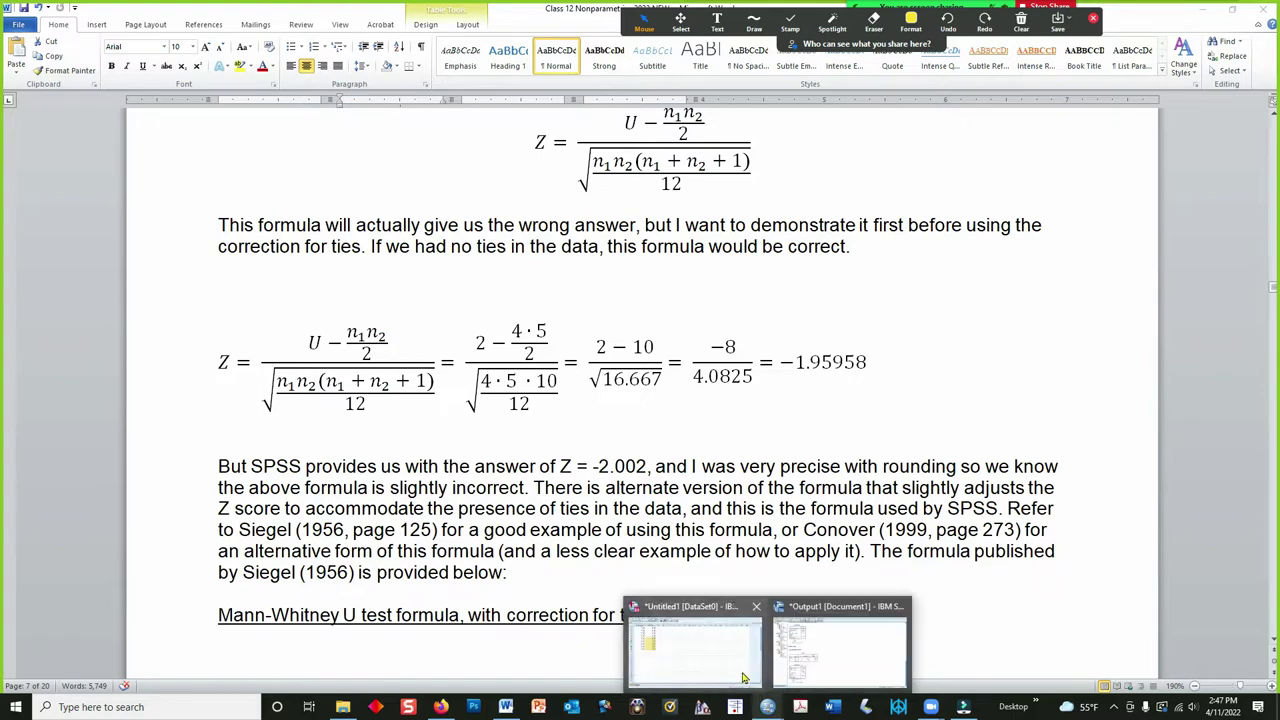
{"action": "left_click", "coordinate": [741, 669]}
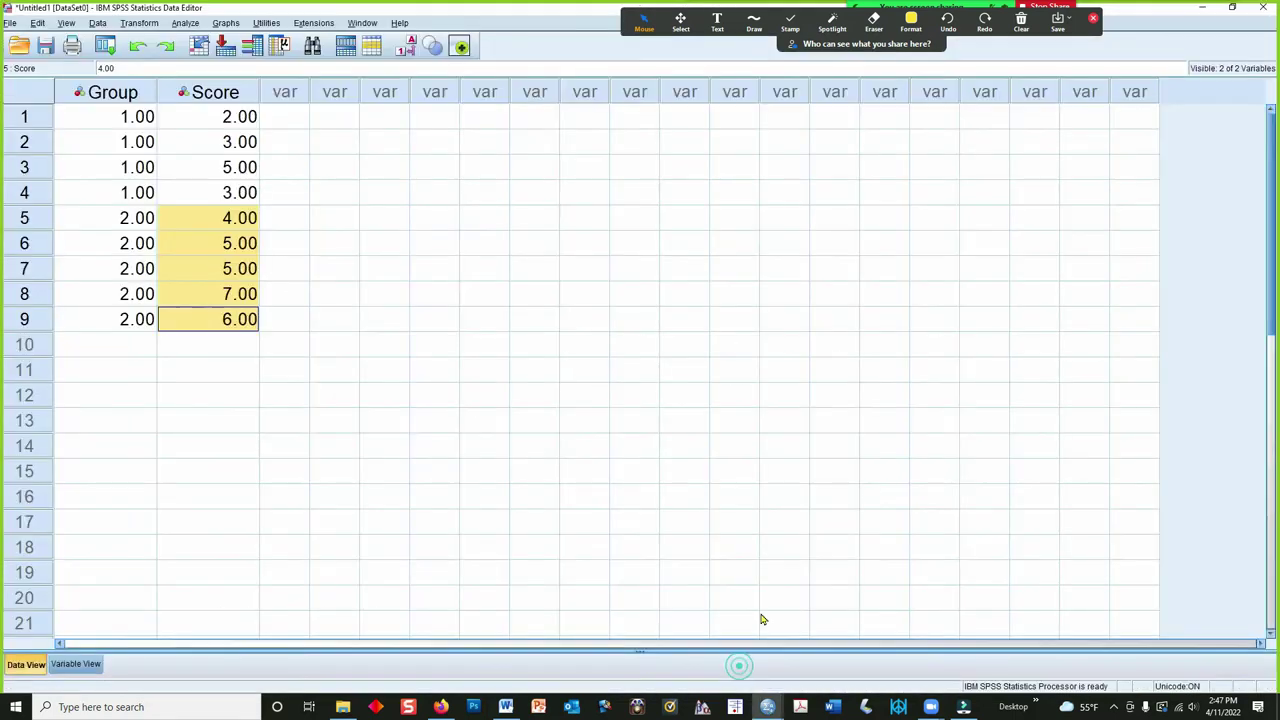
{"action": "left_click", "coordinate": [334, 345]}
{"action": "left_click_drag", "start_coordinate": [100, 118], "coordinate": [100, 192]}
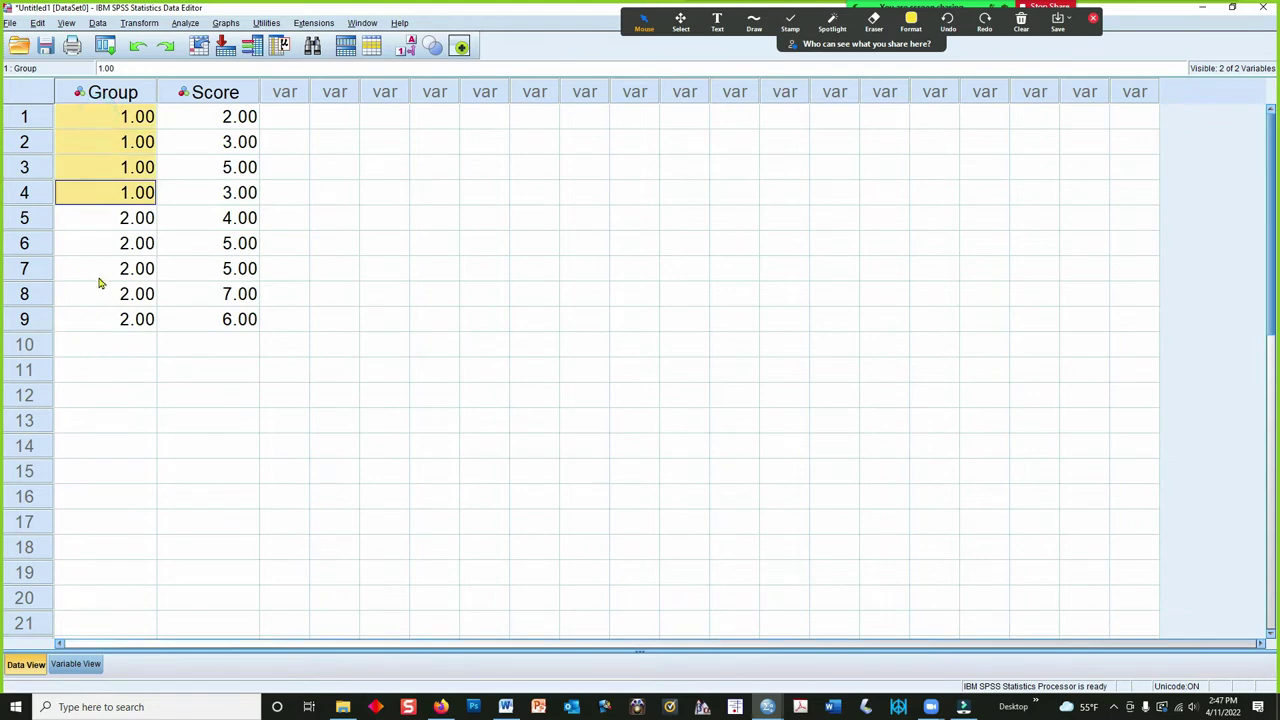
{"action": "left_click_drag", "start_coordinate": [98, 218], "coordinate": [86, 320]}
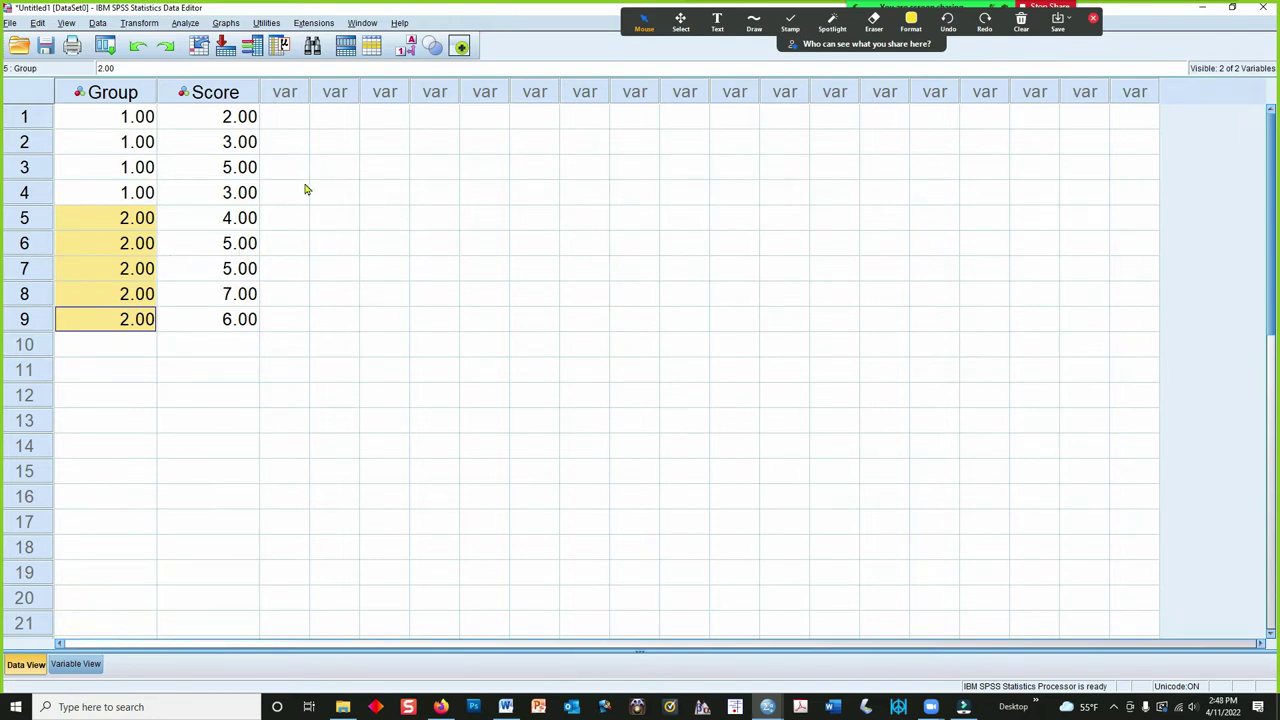
Open the legacy nonparametric test for 2 Independent Samples
{"action": "left_click", "coordinate": [185, 25]}
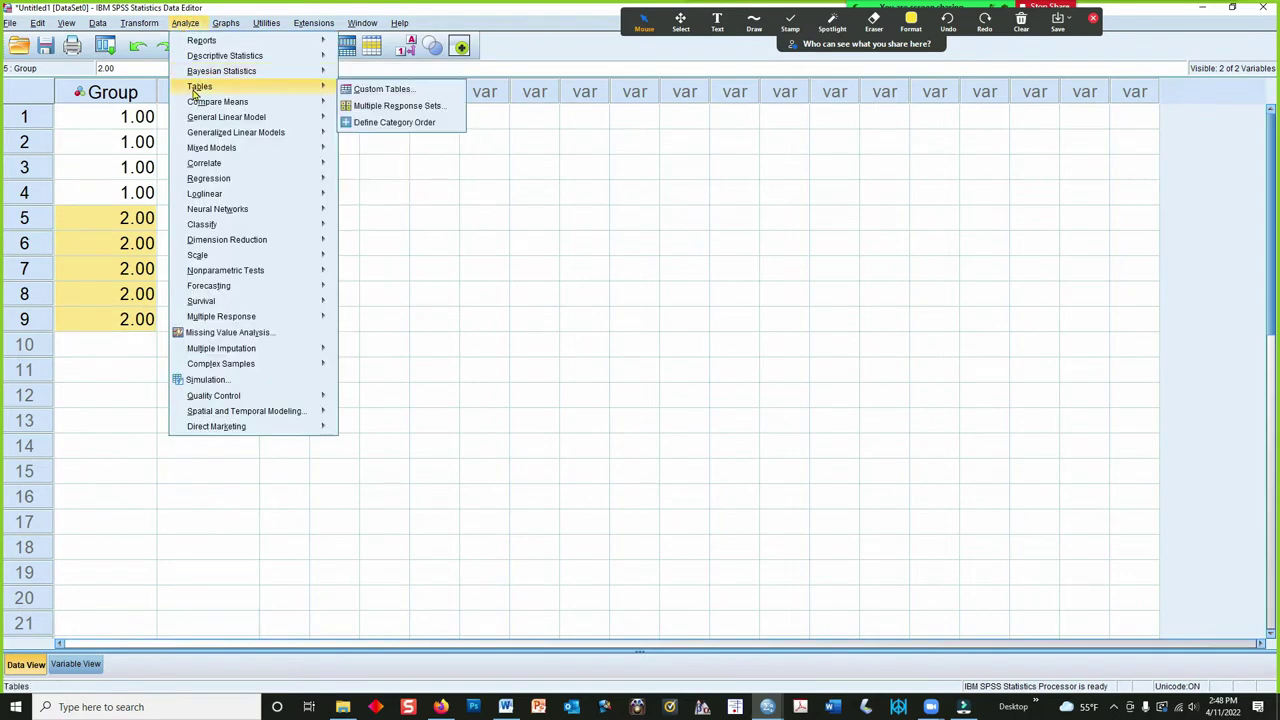
{"action": "mouse_move", "coordinate": [225, 150]}
{"action": "mouse_move", "coordinate": [260, 195]}
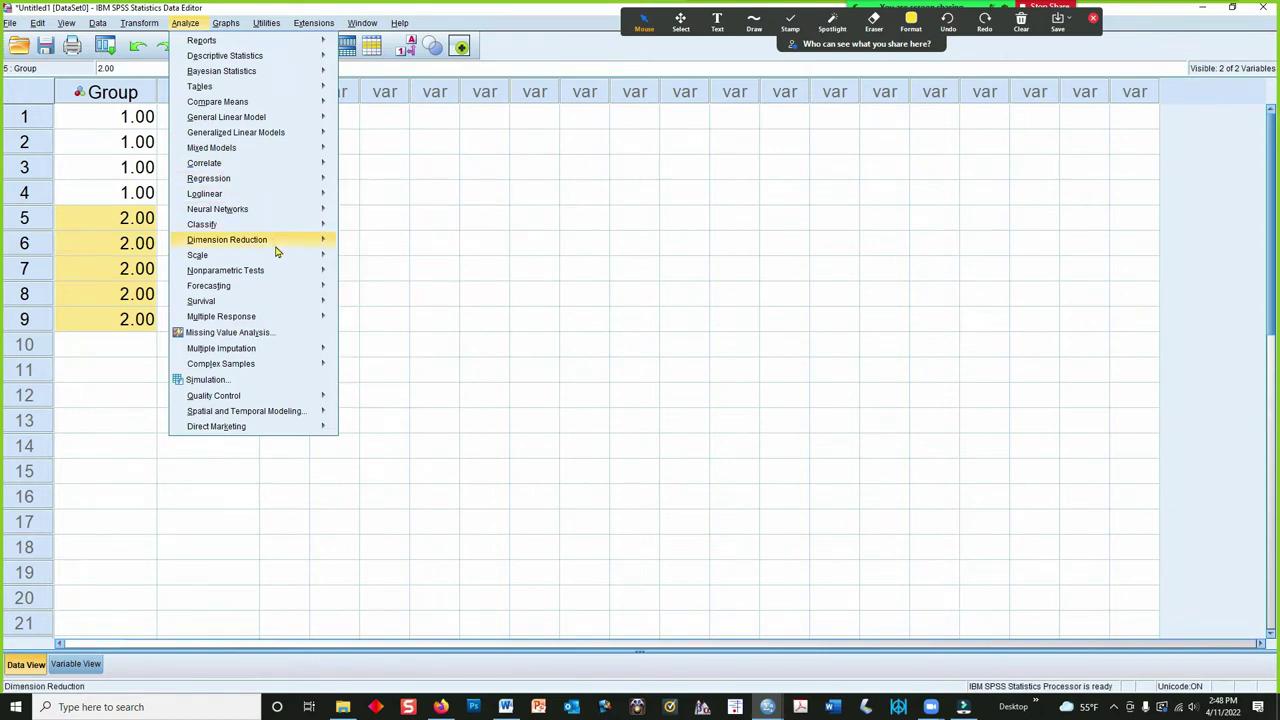
{"action": "mouse_move", "coordinate": [296, 275]}
{"action": "mouse_move", "coordinate": [420, 323]}
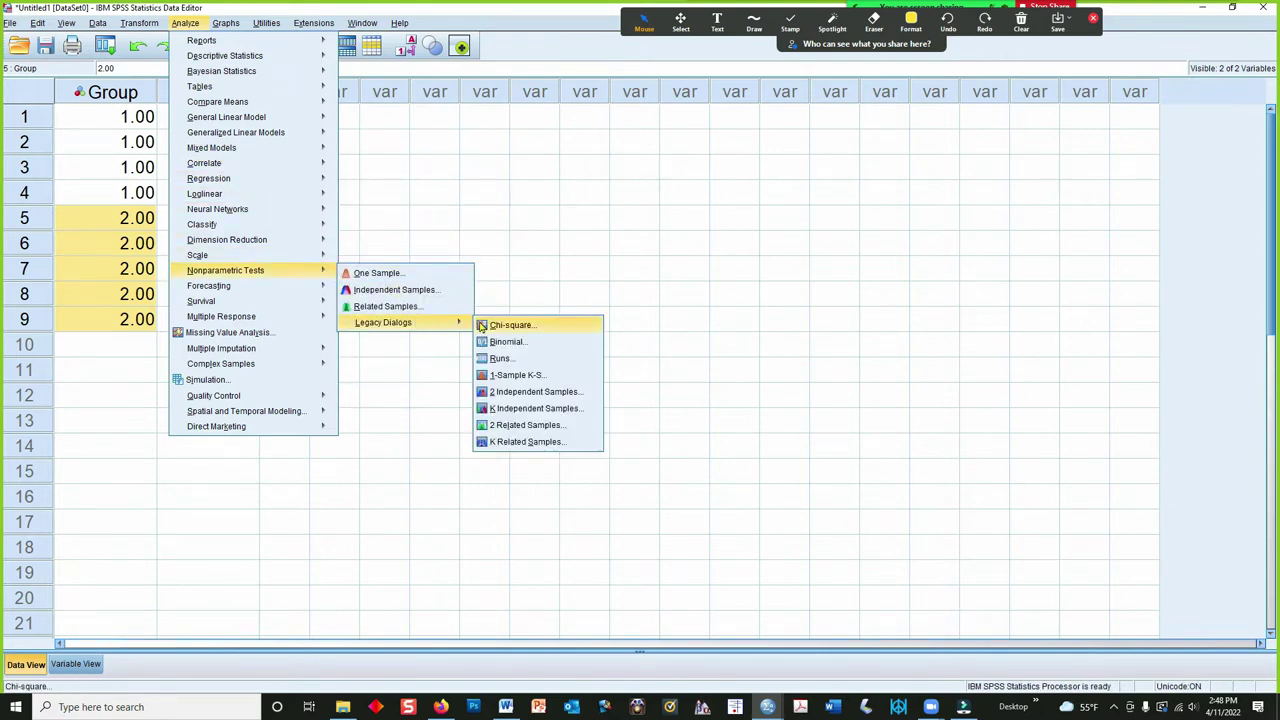
{"action": "left_click", "coordinate": [588, 396]}
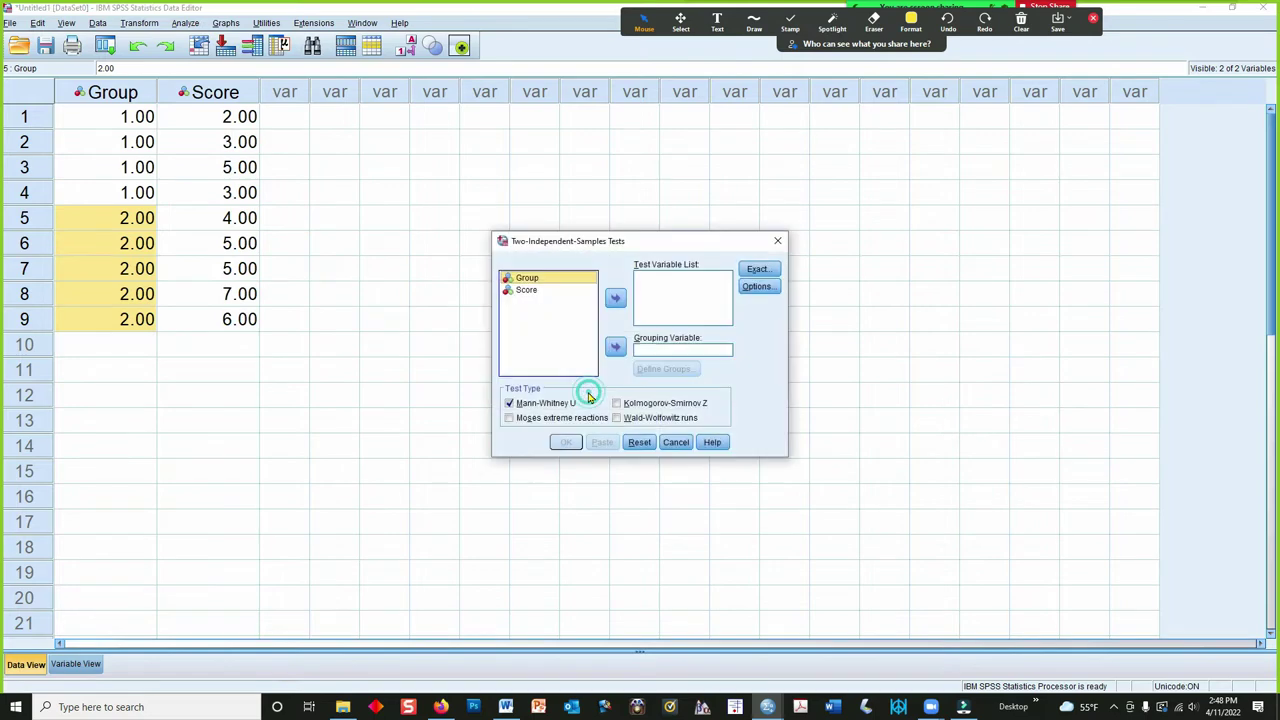
Assign Group as the grouping variable and define its groups as 1 and 2
{"action": "left_click", "coordinate": [615, 347]}
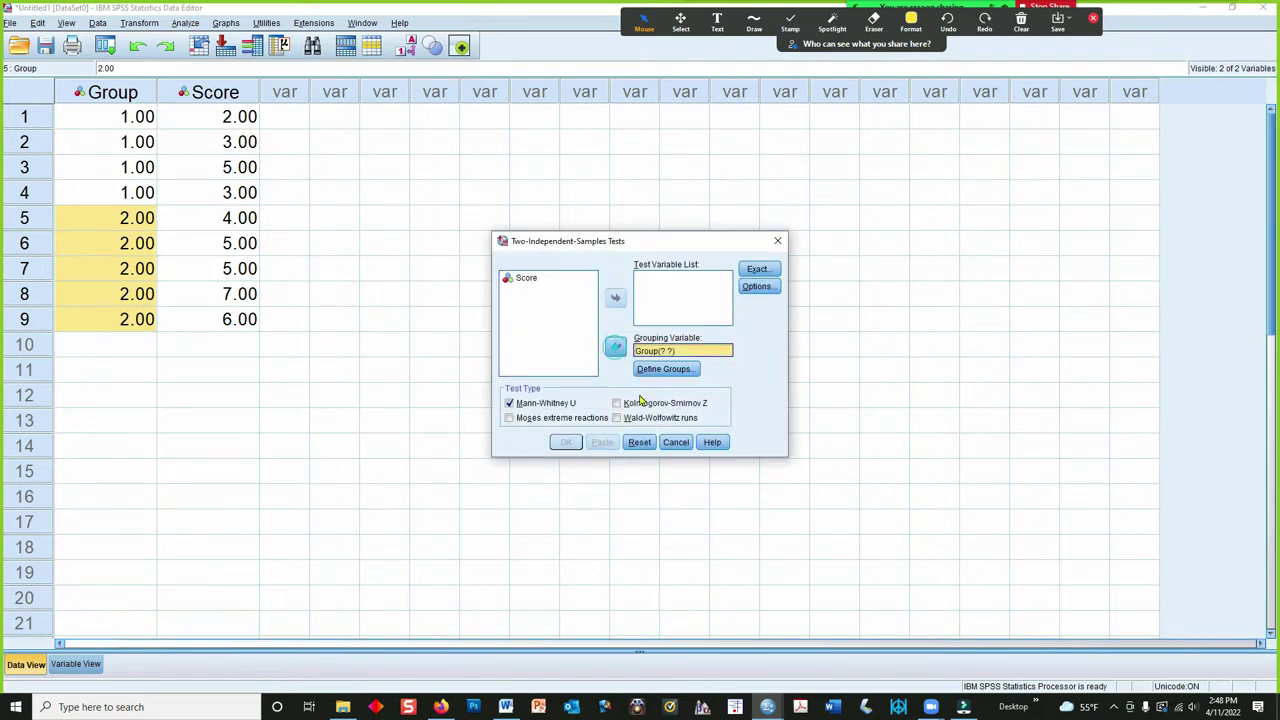
{"action": "left_click", "coordinate": [662, 370]}
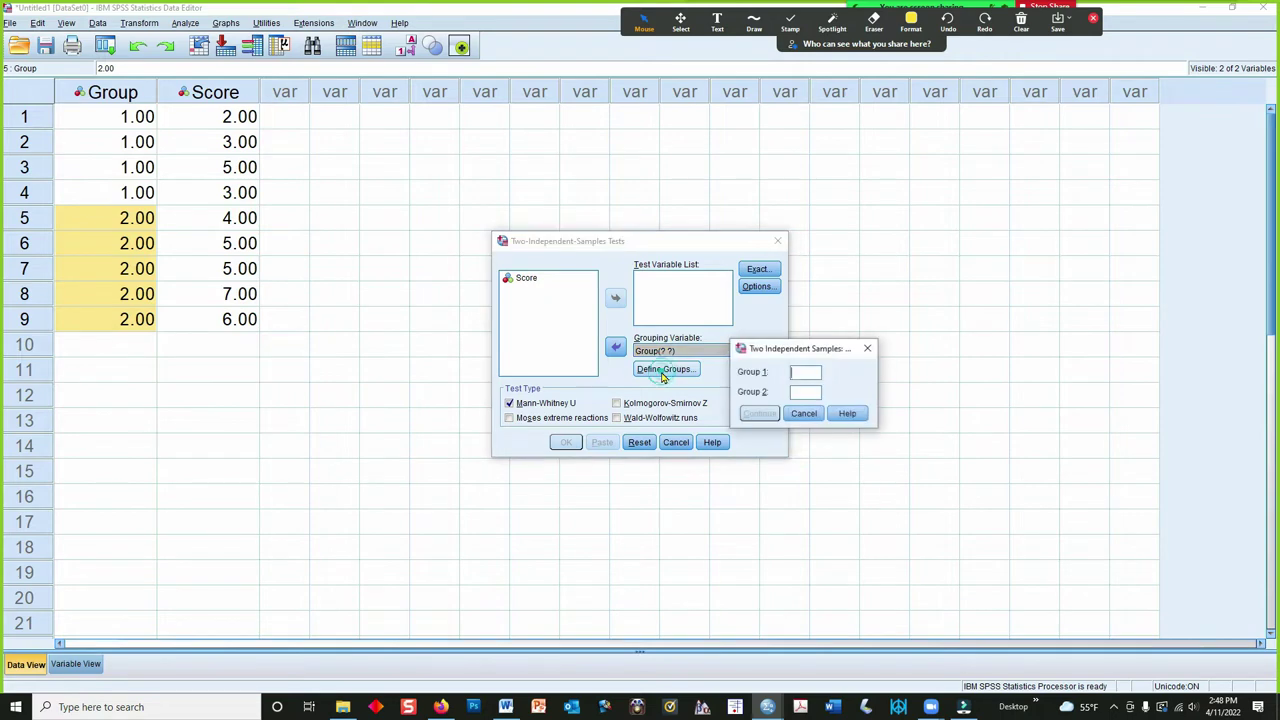
{"action": "left_click", "coordinate": [796, 373]}
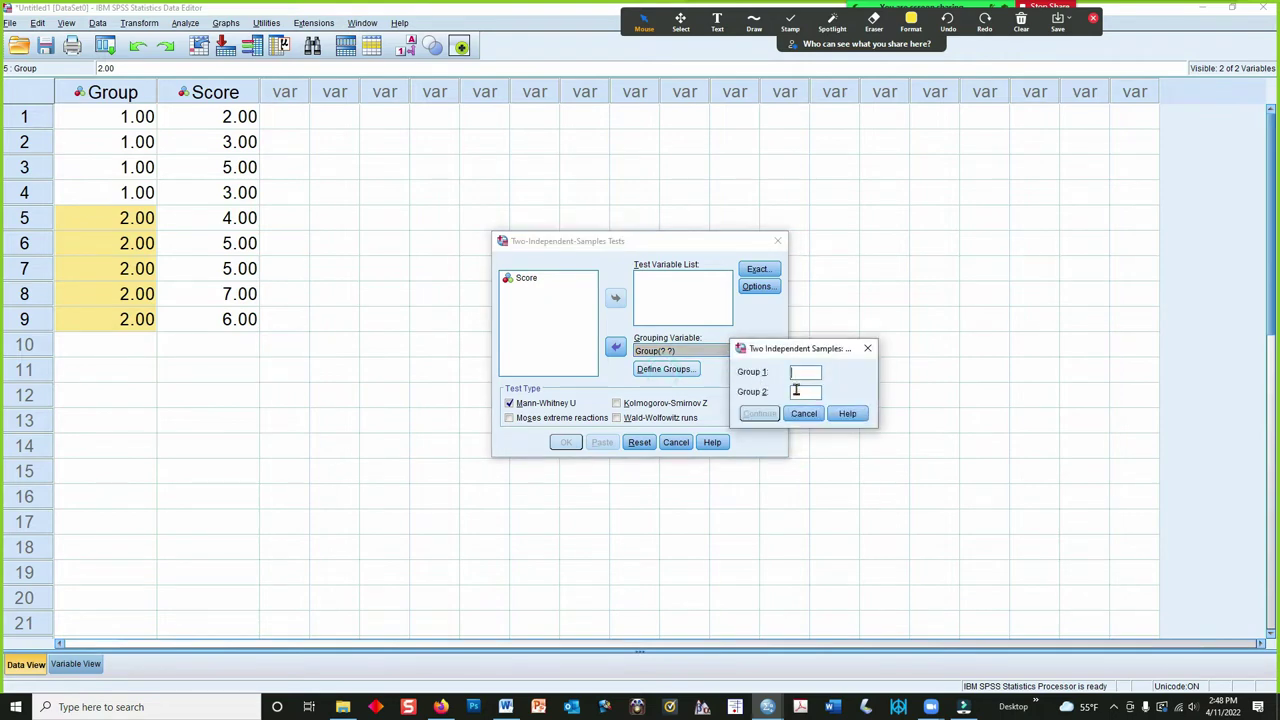
{"action": "type", "text": "1"}
{"action": "left_click", "coordinate": [805, 392]}
{"action": "type", "text": "2"}
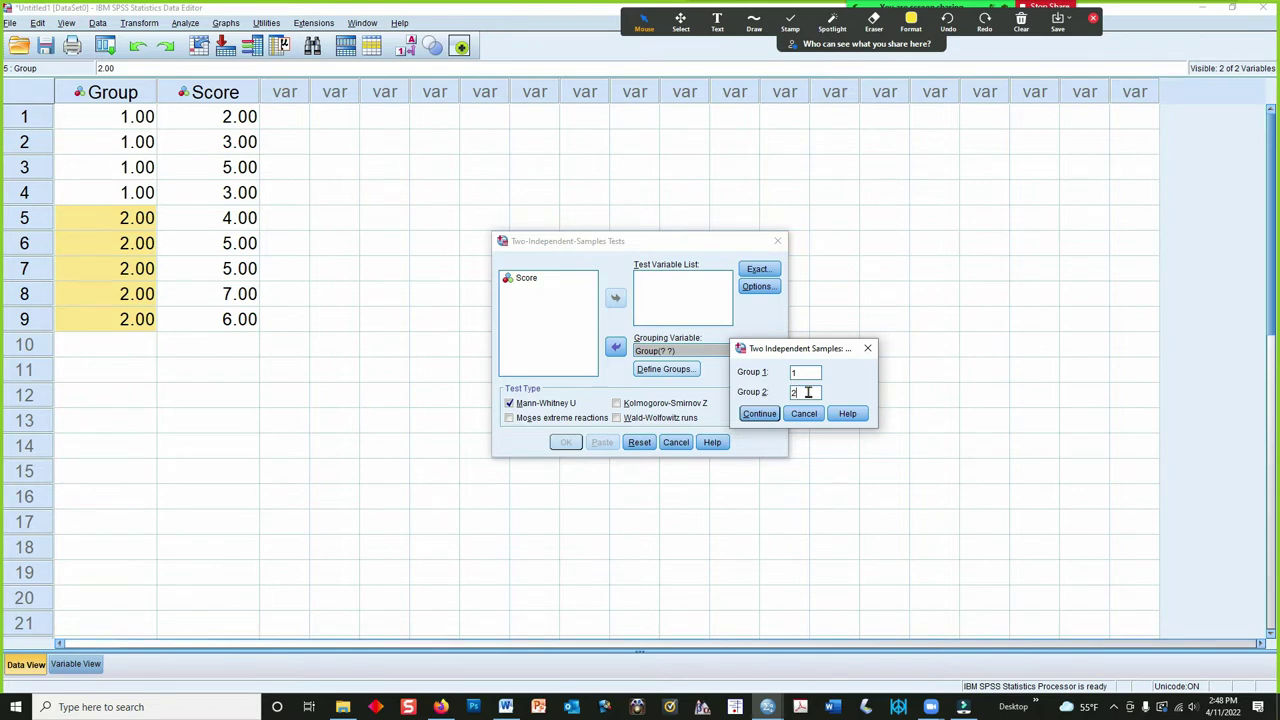
{"action": "left_click", "coordinate": [759, 414]}
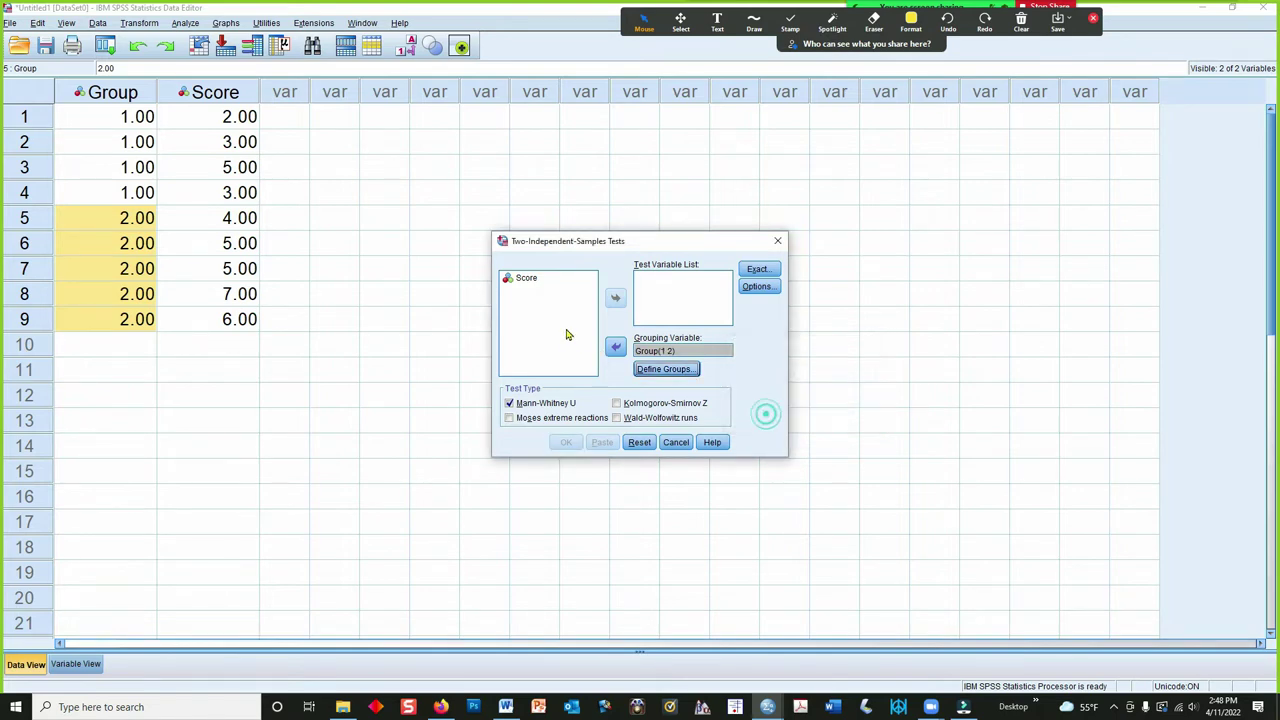
Add Score as the test variable and run the Mann-Whitney U test
{"action": "left_click", "coordinate": [530, 288]}
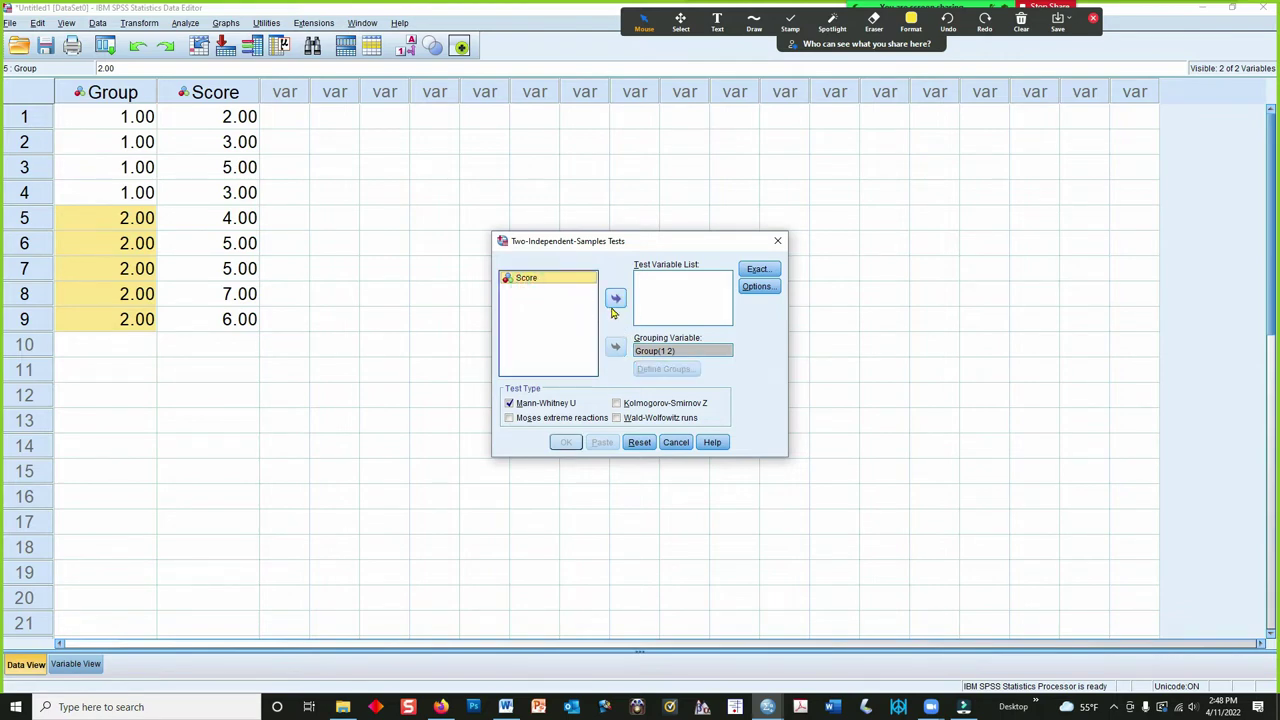
{"action": "left_click", "coordinate": [615, 300]}
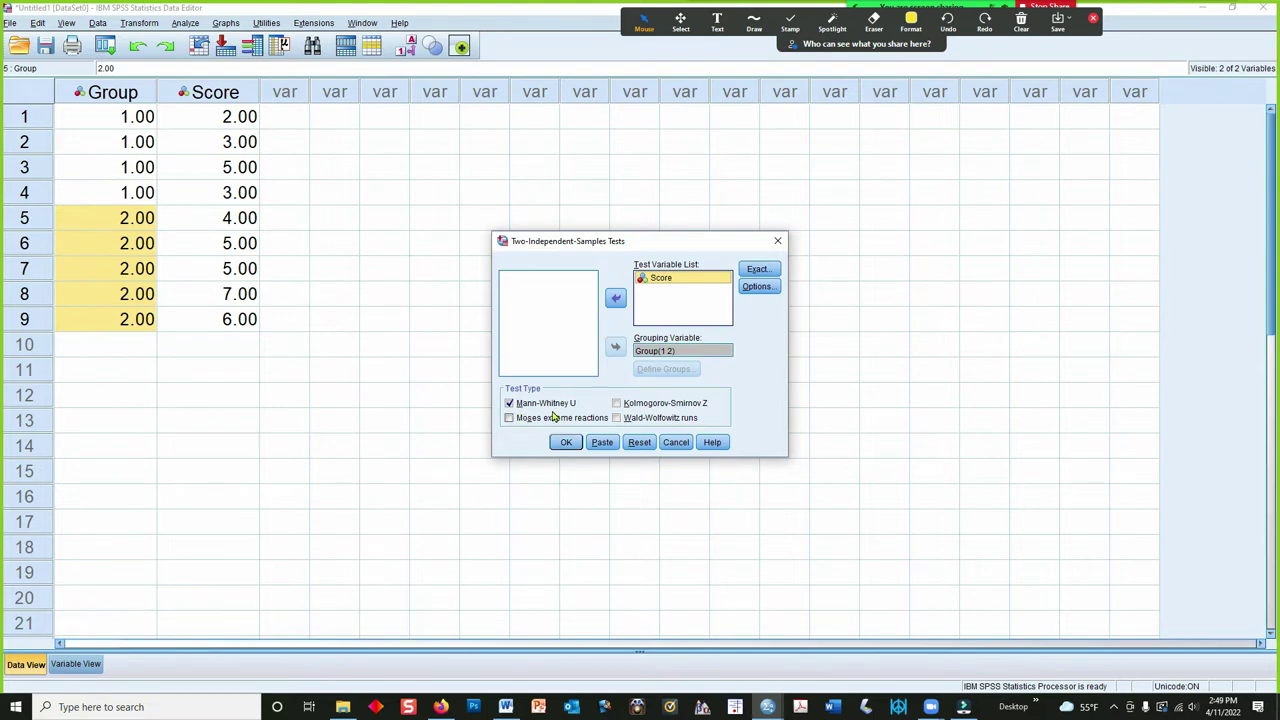
{"action": "left_click", "coordinate": [568, 442]}
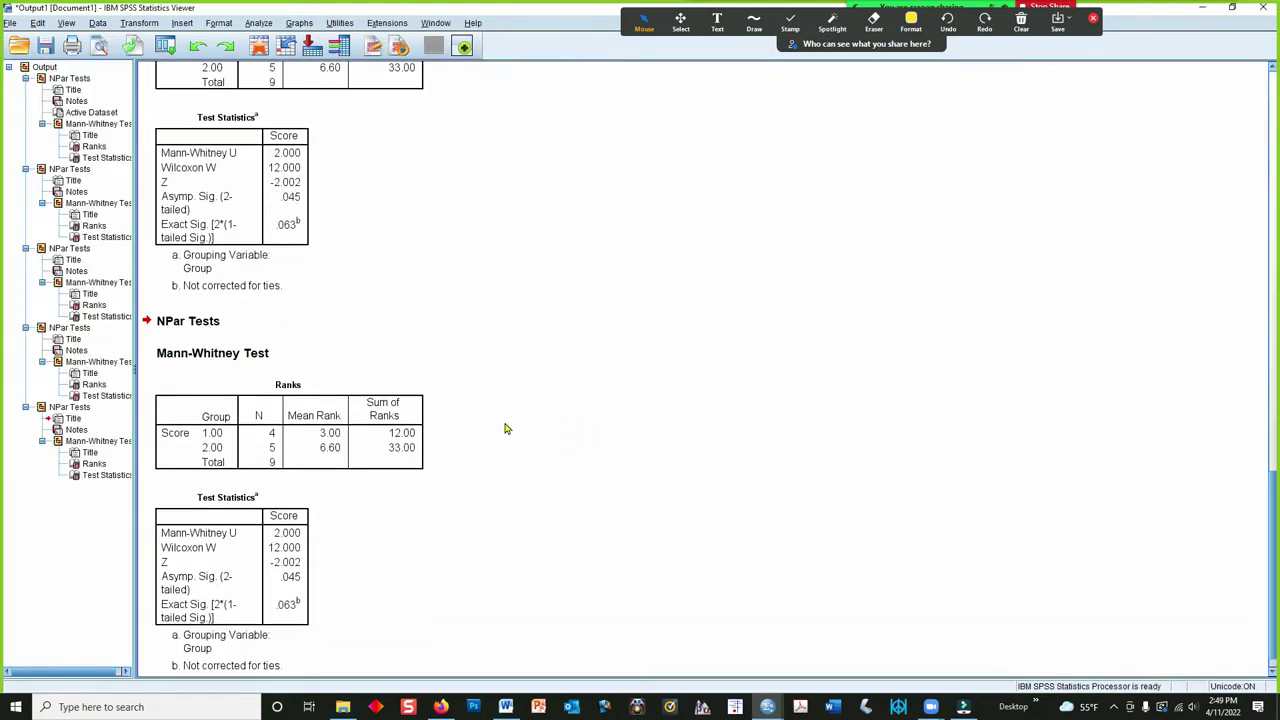
Mark the U, Z and significance values and the ties footnote in the latest Test Statistics table, and clear all drawings
{"action": "left_click", "coordinate": [754, 20]}
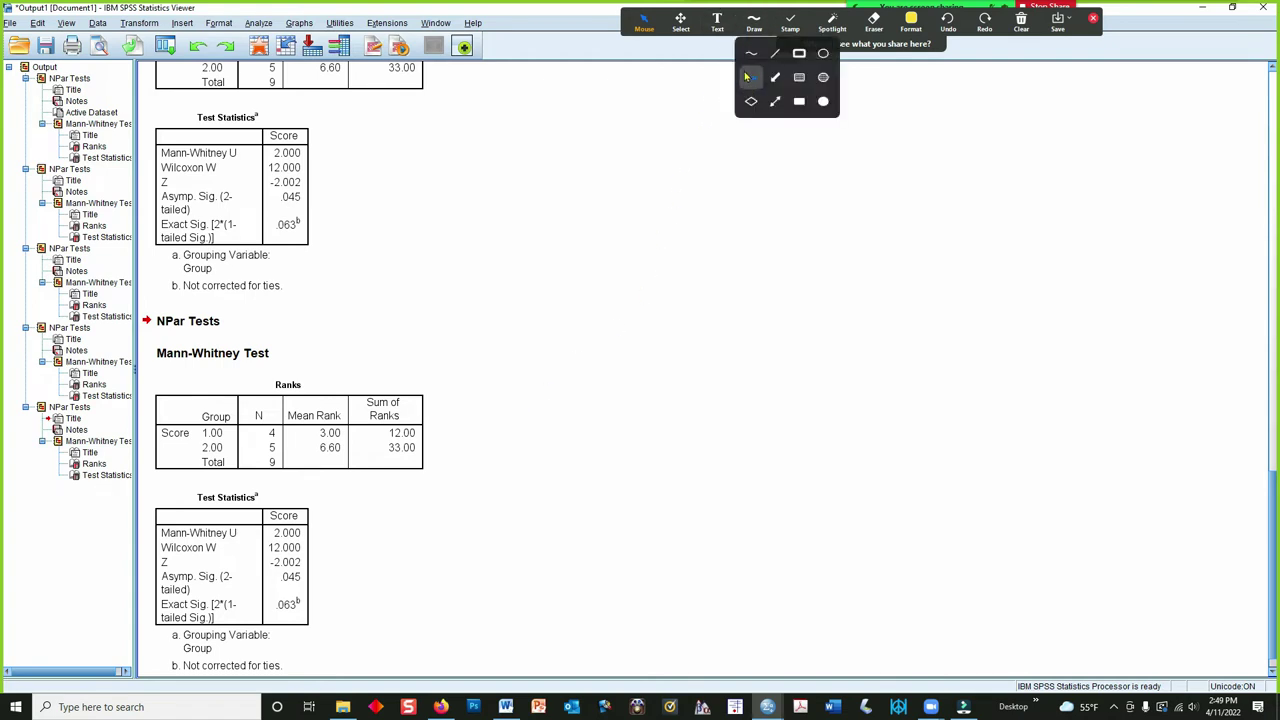
{"action": "left_click", "coordinate": [746, 77]}
{"action": "mouse_move", "coordinate": [268, 500]}
{"action": "left_mouse_down"}
{"action": "mouse_move", "coordinate": [263, 536]}
{"action": "mouse_move", "coordinate": [311, 537]}
{"action": "mouse_move", "coordinate": [297, 498]}
{"action": "mouse_move", "coordinate": [283, 497]}
{"action": "left_mouse_up"}
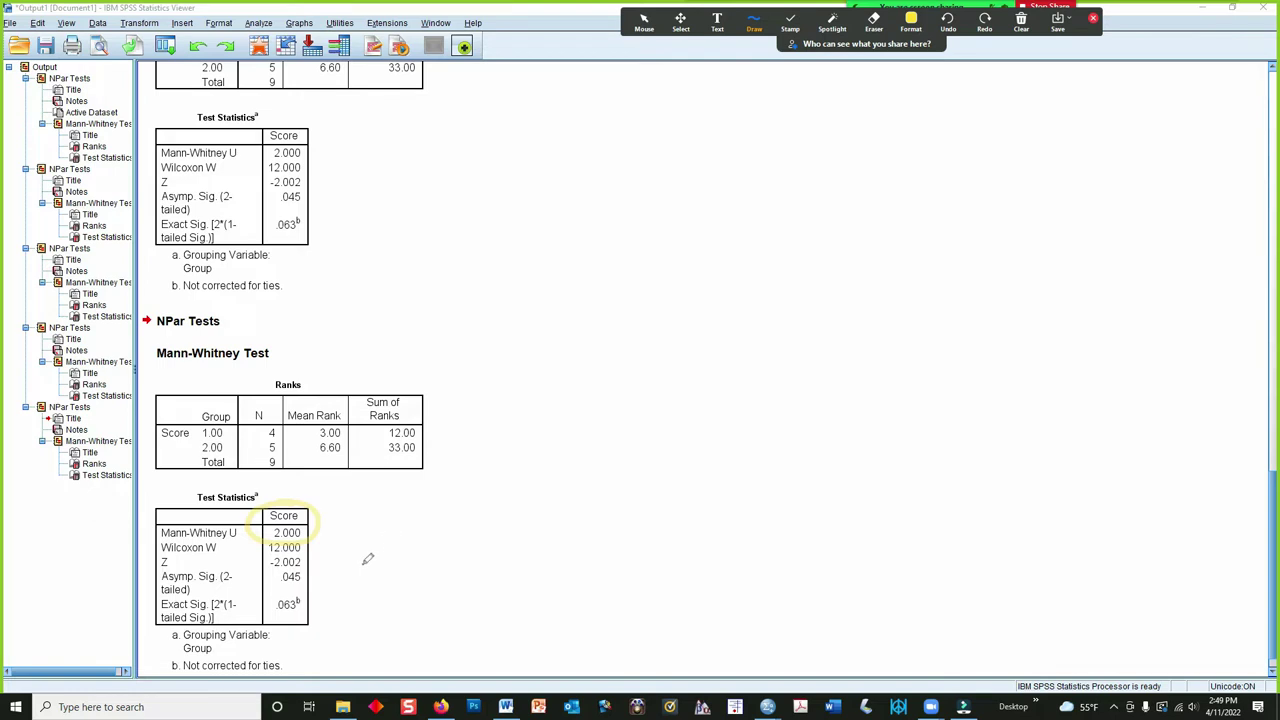
{"action": "left_click_drag", "start_coordinate": [270, 552], "coordinate": [298, 556]}
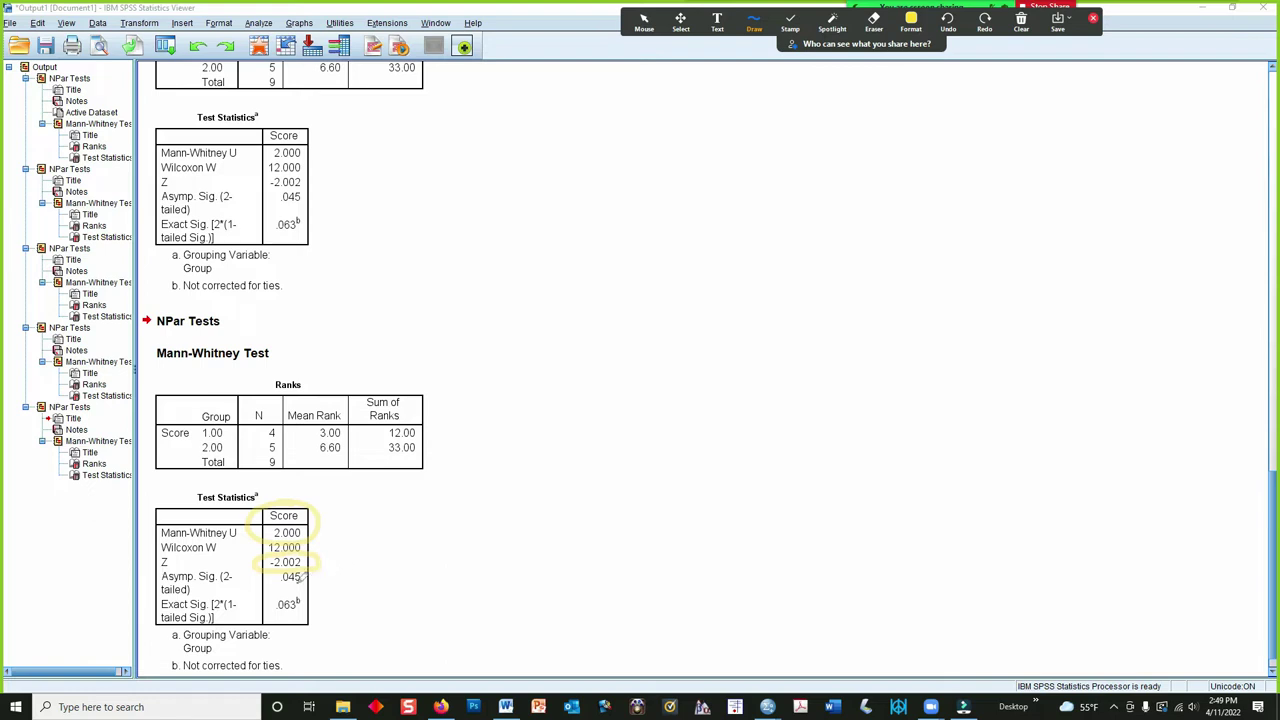
{"action": "left_click", "coordinate": [270, 574]}
{"action": "left_click_drag", "start_coordinate": [289, 583], "coordinate": [311, 565]}
{"action": "mouse_move", "coordinate": [303, 588]}
{"action": "left_mouse_down"}
{"action": "mouse_move", "coordinate": [275, 592]}
{"action": "mouse_move", "coordinate": [262, 615]}
{"action": "mouse_move", "coordinate": [312, 620]}
{"action": "mouse_move", "coordinate": [313, 590]}
{"action": "mouse_move", "coordinate": [337, 614]}
{"action": "left_mouse_up"}
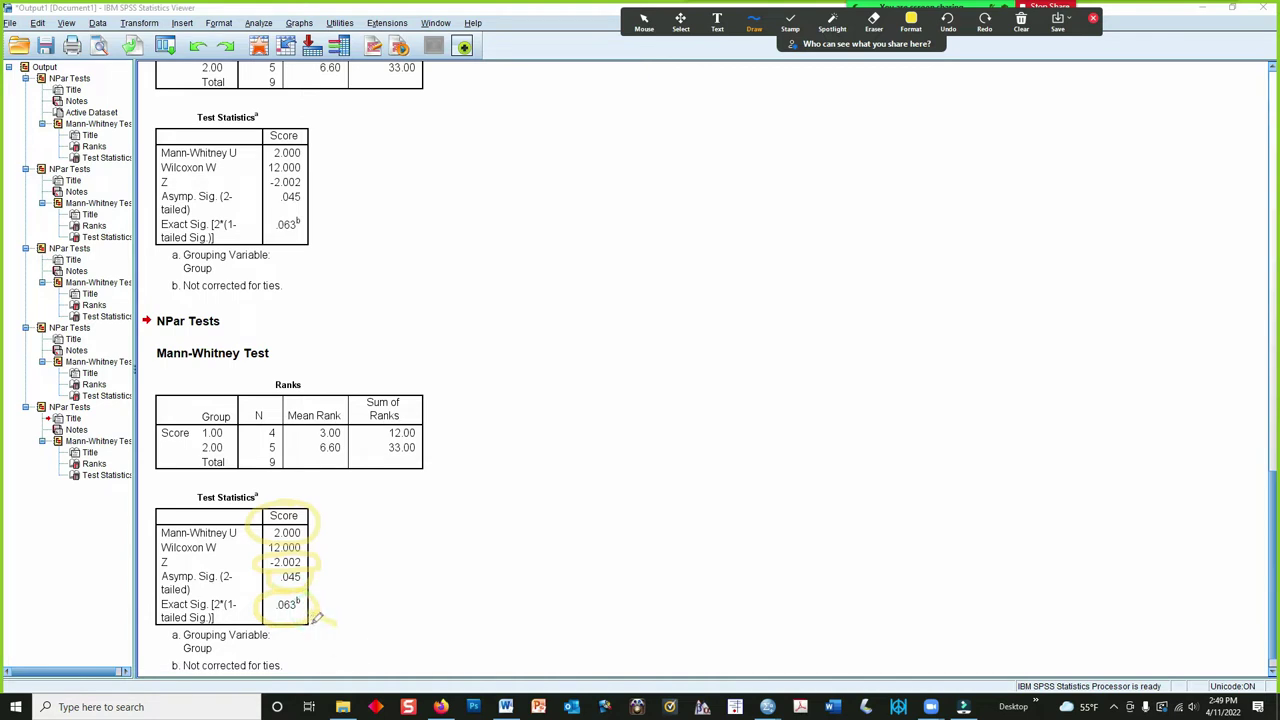
{"action": "left_click_drag", "start_coordinate": [290, 662], "coordinate": [334, 620]}
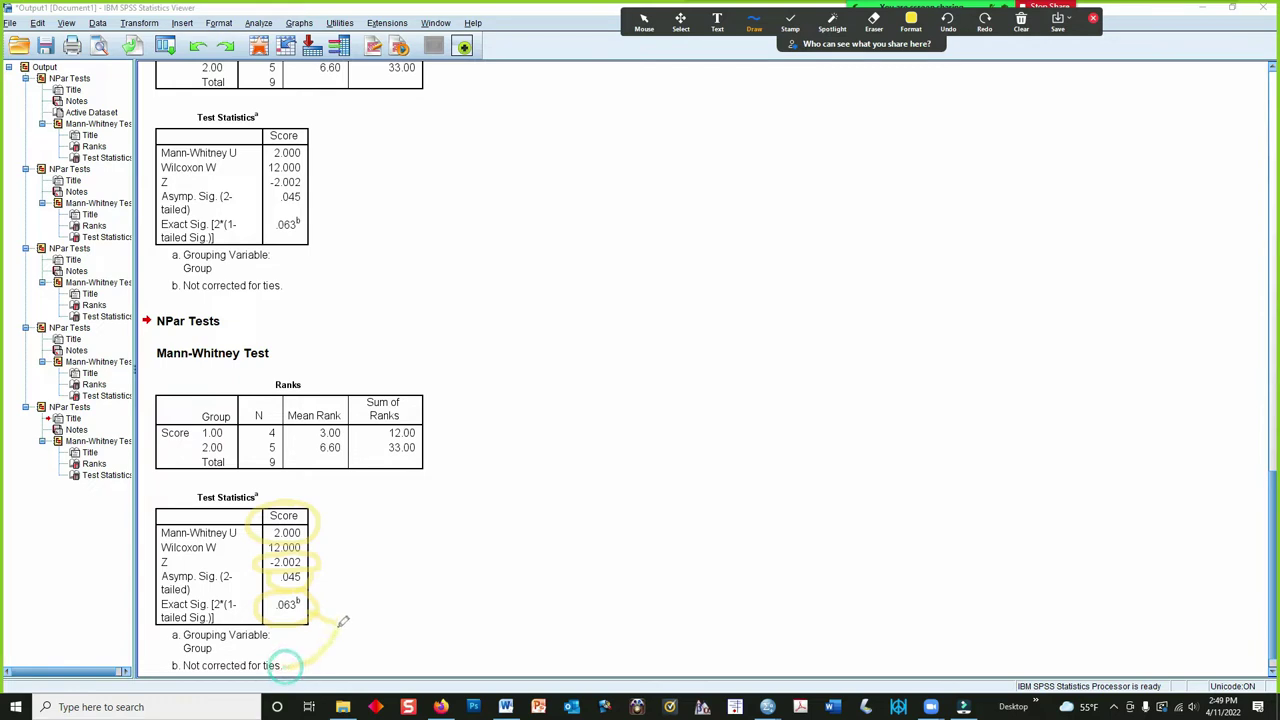
{"action": "left_click", "coordinate": [1021, 22]}
{"action": "left_click", "coordinate": [1021, 30]}
{"action": "left_click", "coordinate": [1030, 50]}
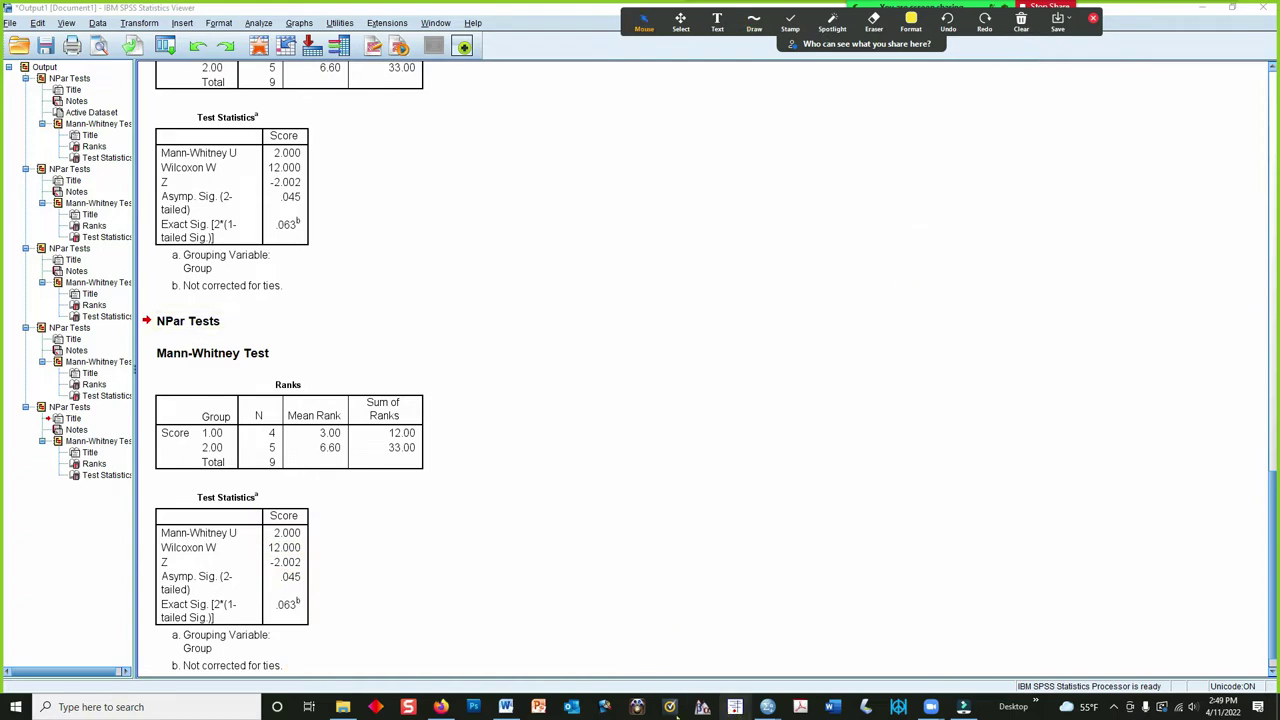
Switch to the Word document, circle the uncorrected Z formula and its final result of −1.95958, and clear all drawings
{"action": "left_click", "coordinate": [503, 707]}
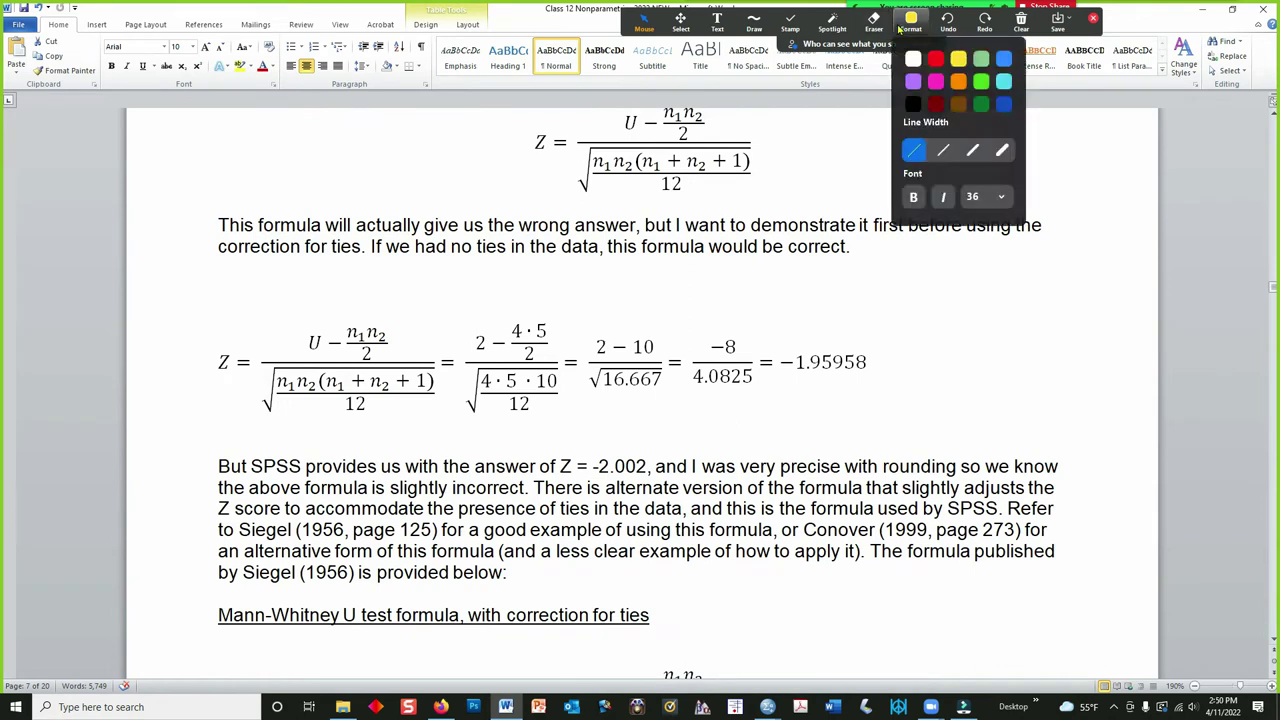
{"action": "left_click", "coordinate": [754, 20]}
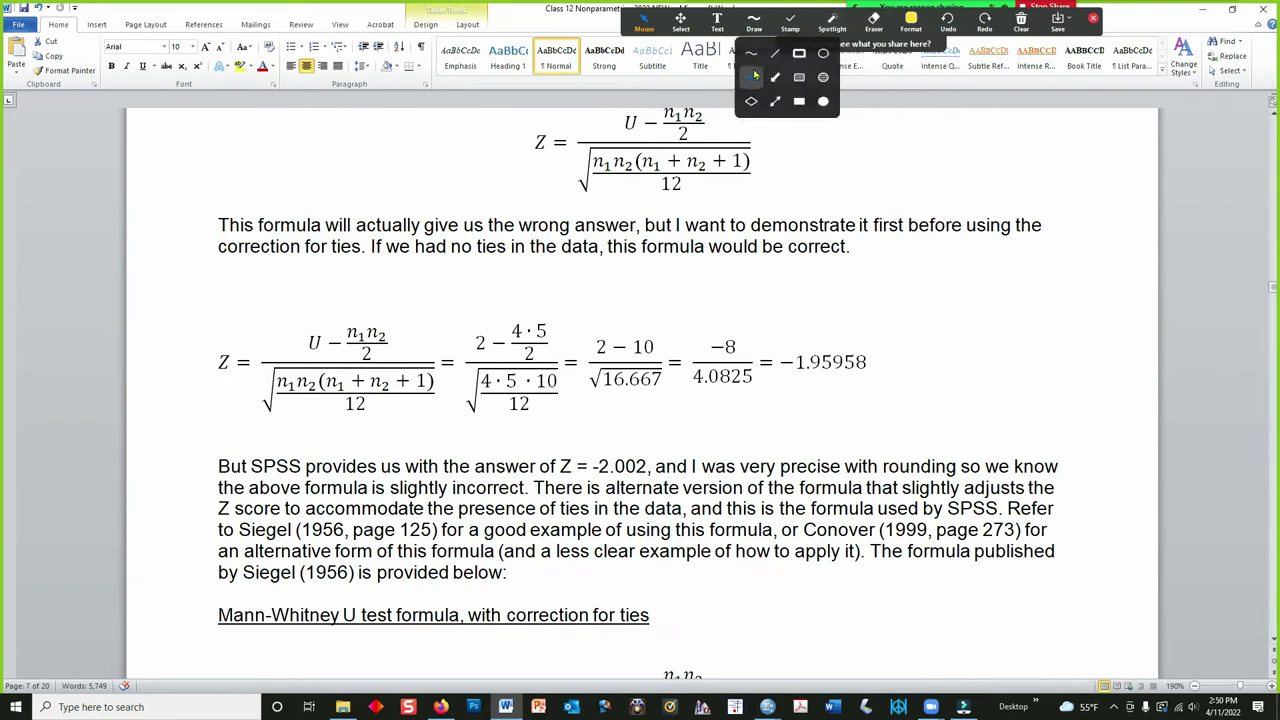
{"action": "left_click", "coordinate": [754, 70]}
{"action": "mouse_move", "coordinate": [800, 333]}
{"action": "left_mouse_down"}
{"action": "mouse_move", "coordinate": [770, 365]}
{"action": "mouse_move", "coordinate": [882, 380]}
{"action": "mouse_move", "coordinate": [800, 331]}
{"action": "left_mouse_up"}
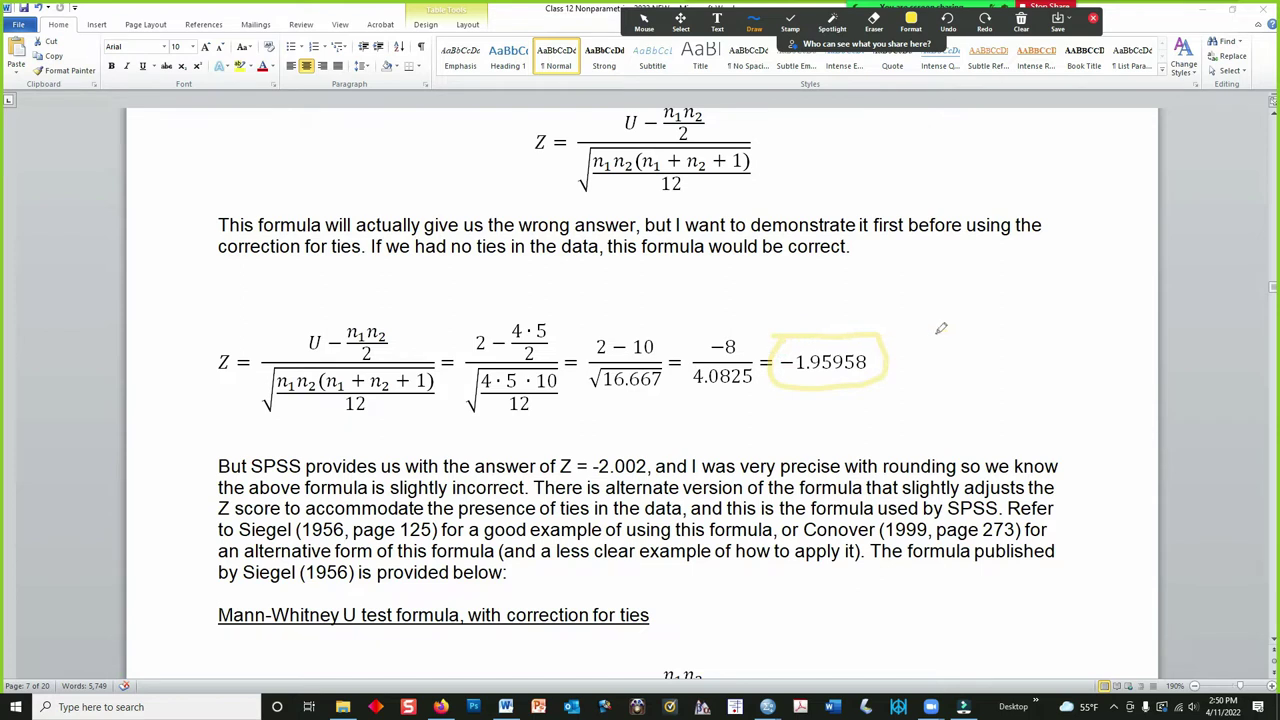
{"action": "mouse_move", "coordinate": [206, 314]}
{"action": "left_mouse_down"}
{"action": "mouse_move", "coordinate": [200, 390]}
{"action": "mouse_move", "coordinate": [296, 428]}
{"action": "mouse_move", "coordinate": [432, 412]}
{"action": "mouse_move", "coordinate": [438, 330]}
{"action": "mouse_move", "coordinate": [198, 308]}
{"action": "left_mouse_up"}
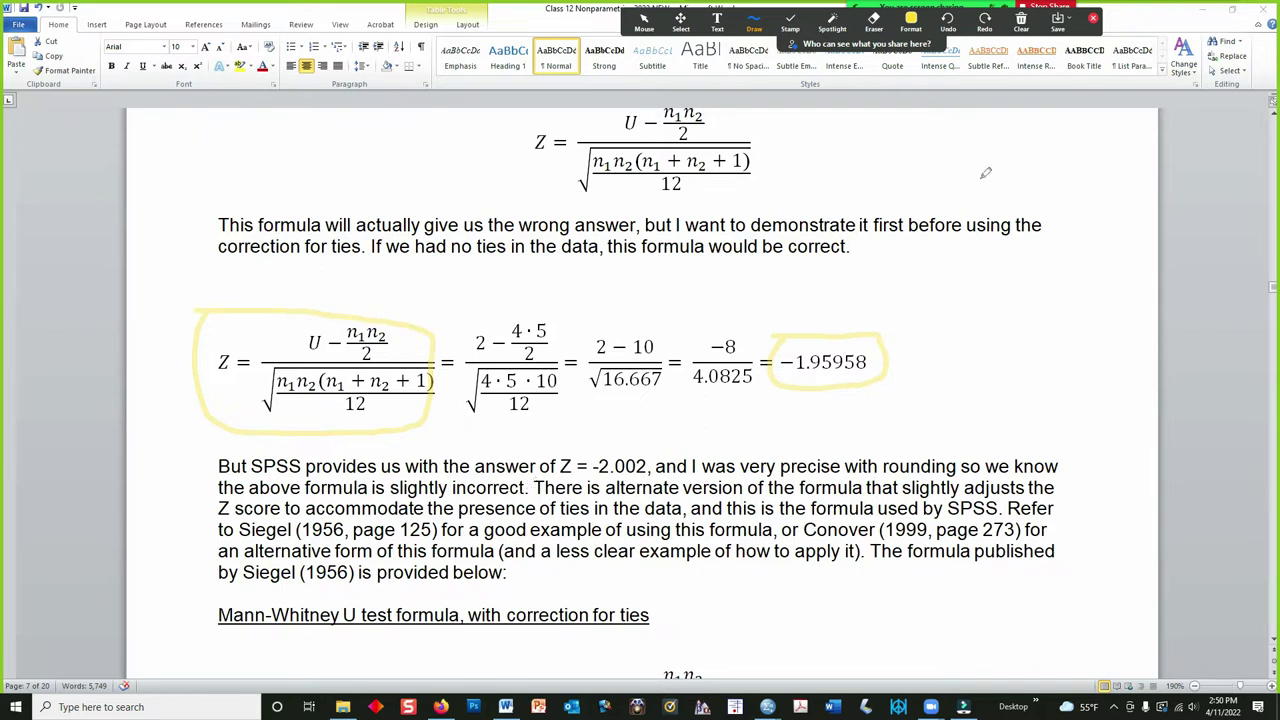
{"action": "left_click", "coordinate": [1021, 20]}
{"action": "left_click", "coordinate": [1032, 44]}
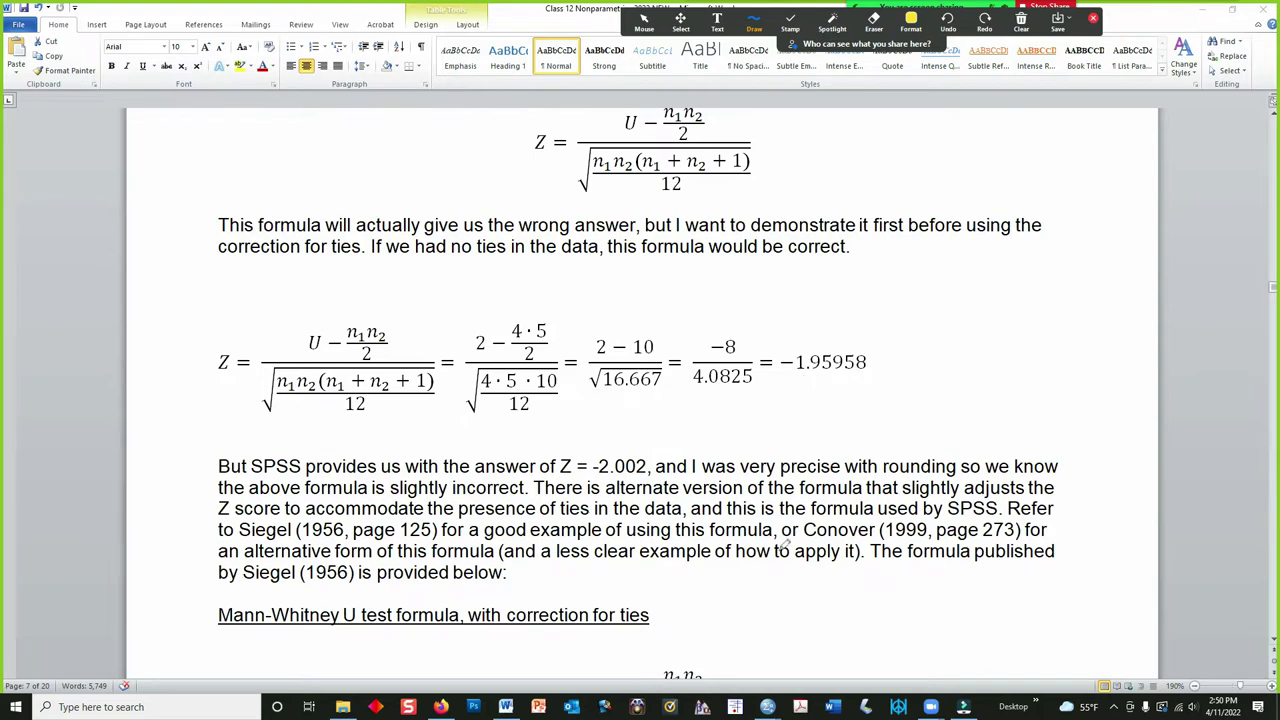
Switch to the SPSS output viewer to check the Z value in the latest Test Statistics table
{"action": "mouse_move", "coordinate": [763, 708]}
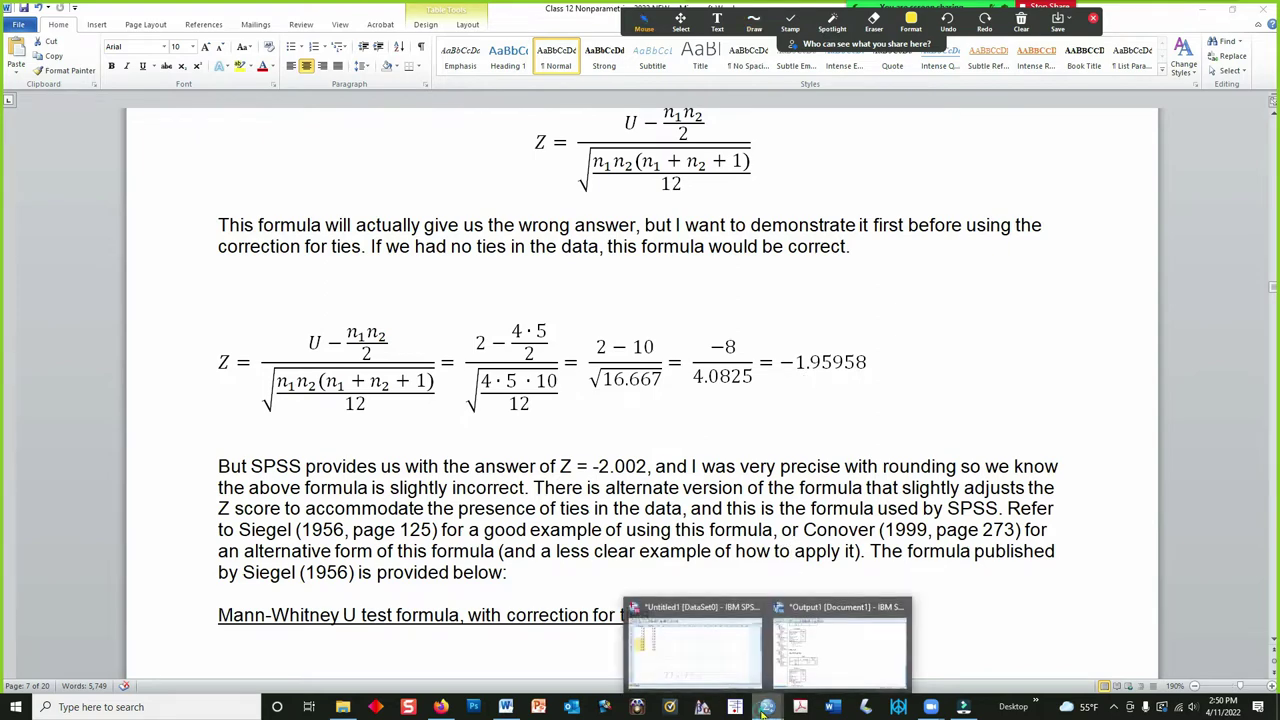
{"action": "left_click", "coordinate": [708, 668]}
{"action": "left_click", "coordinate": [793, 688]}
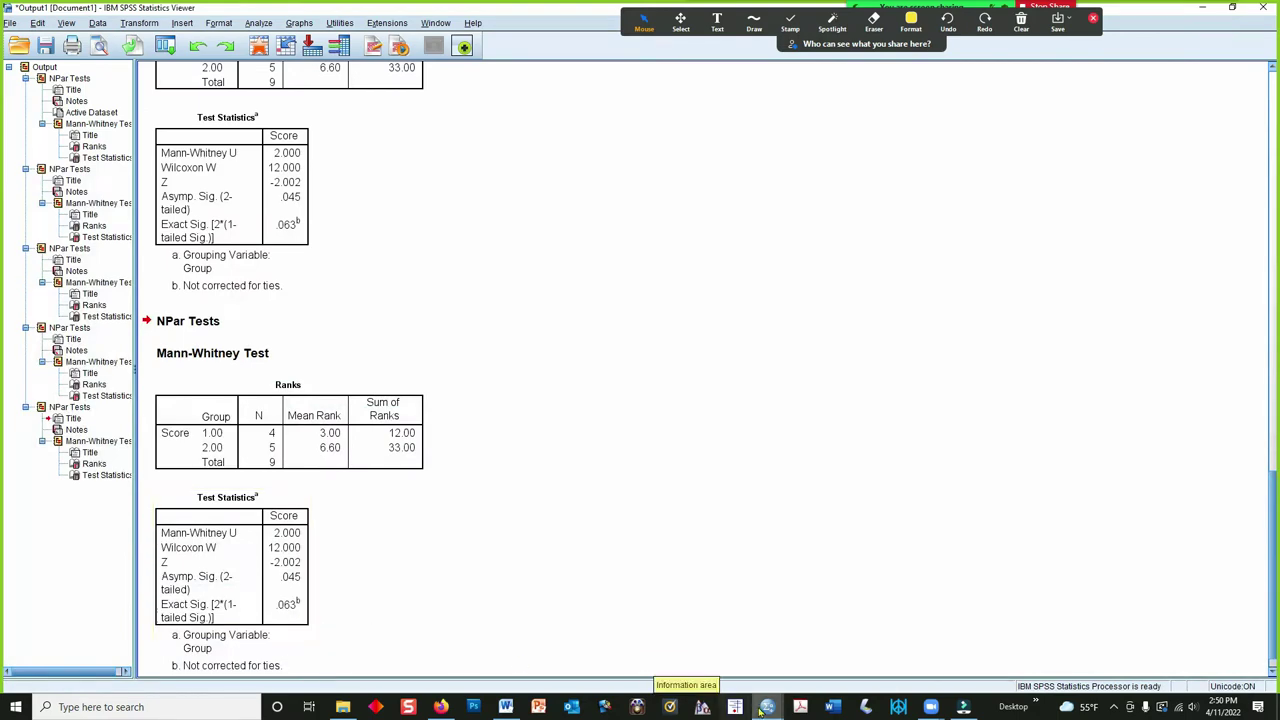
Return to the Word document, highlight the uncorrected Z result, and examine the Mann-Whitney U formula with correction for ties
{"action": "left_click", "coordinate": [506, 707]}
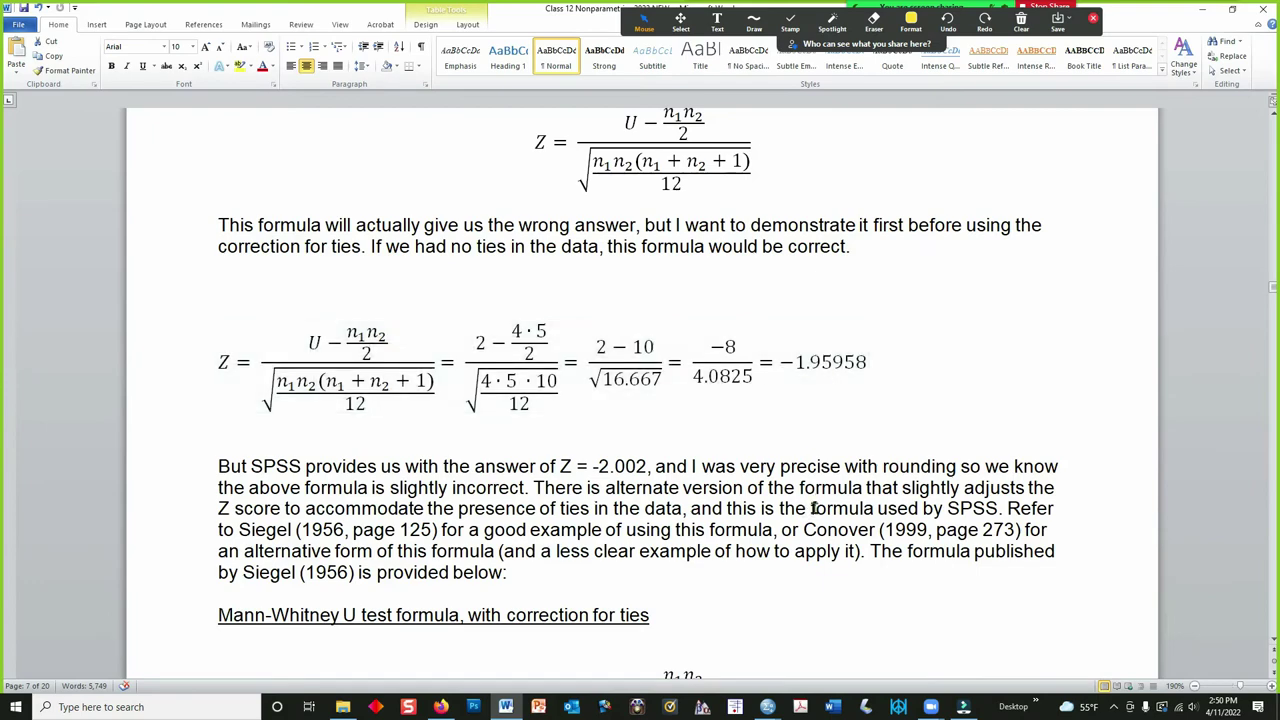
{"action": "scroll", "coordinate": [805, 496], "scroll_direction": "down", "scroll_amount": 5}
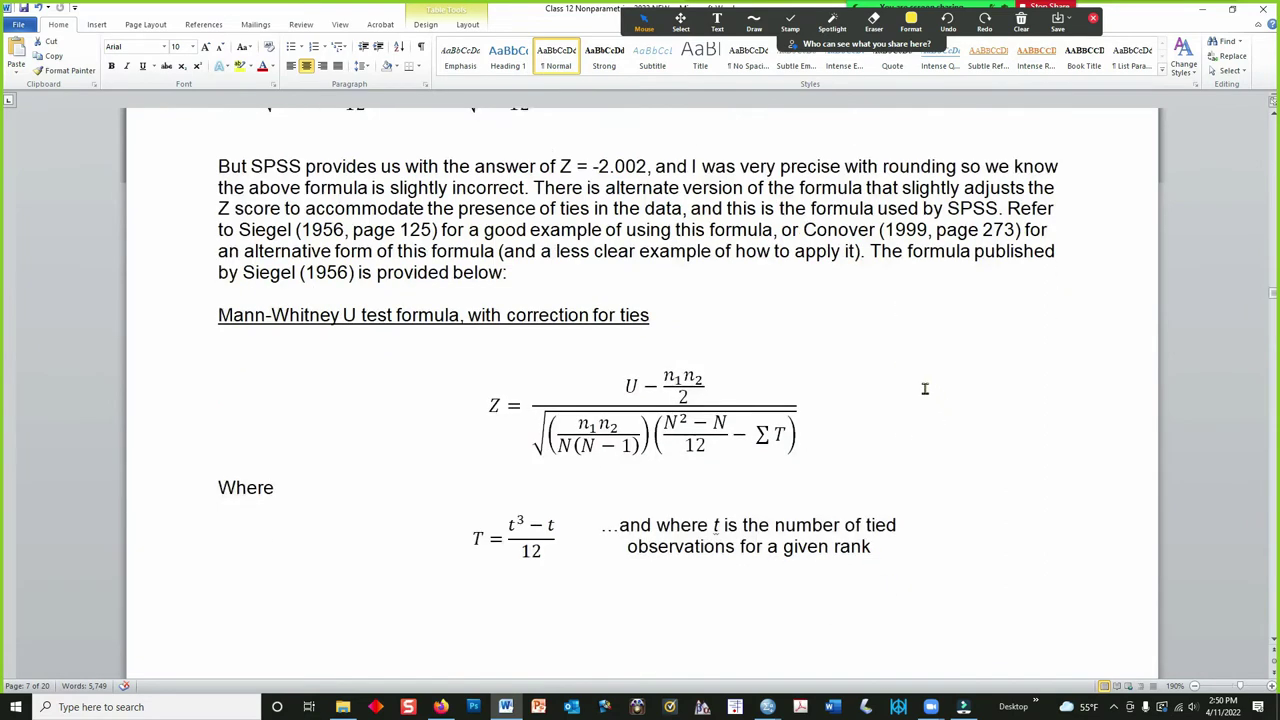
{"action": "scroll", "coordinate": [925, 389], "scroll_direction": "up", "scroll_amount": 4}
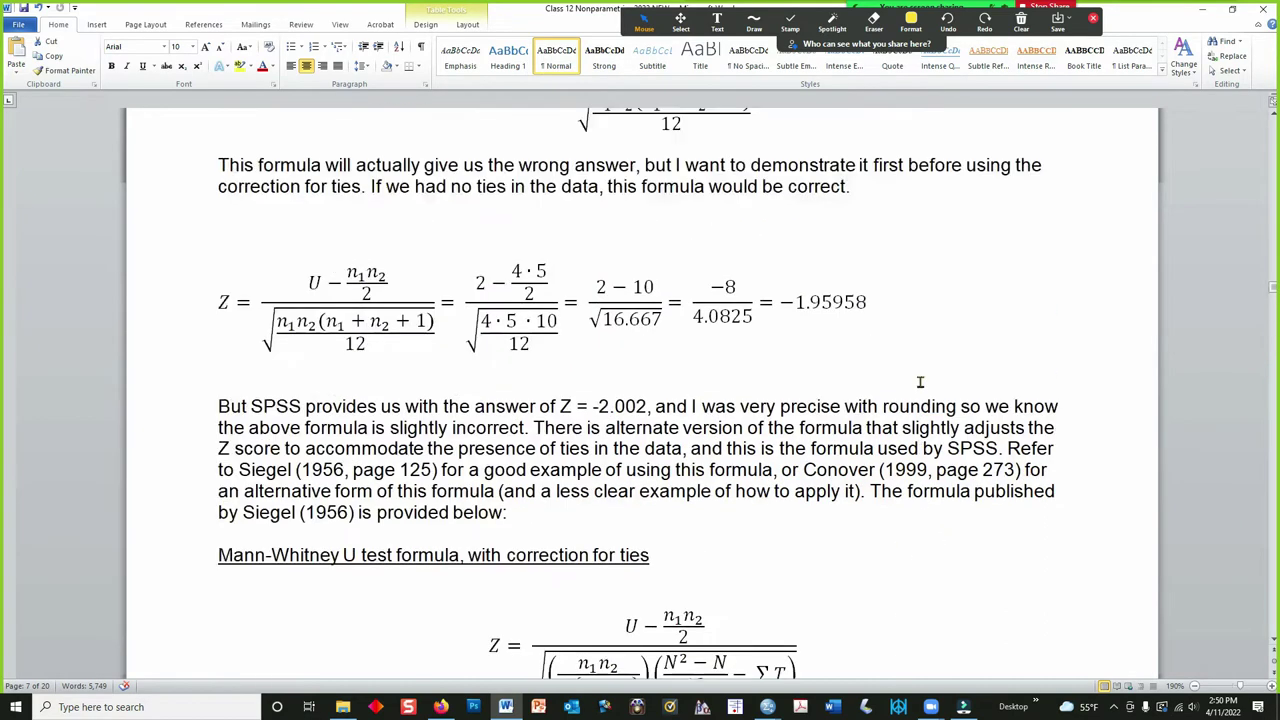
{"action": "left_click", "coordinate": [793, 302]}
{"action": "left_click_drag", "start_coordinate": [866, 302], "coordinate": [758, 302]}
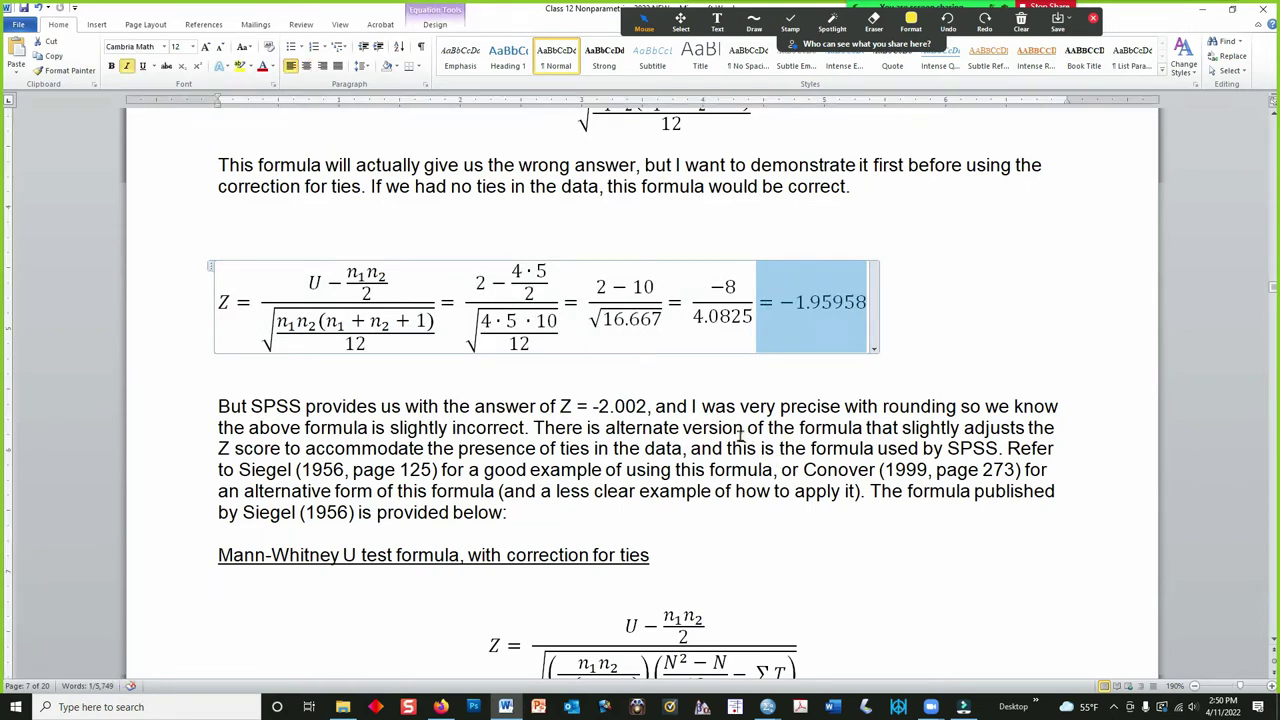
{"action": "scroll", "coordinate": [741, 432], "scroll_direction": "down", "scroll_amount": 3}
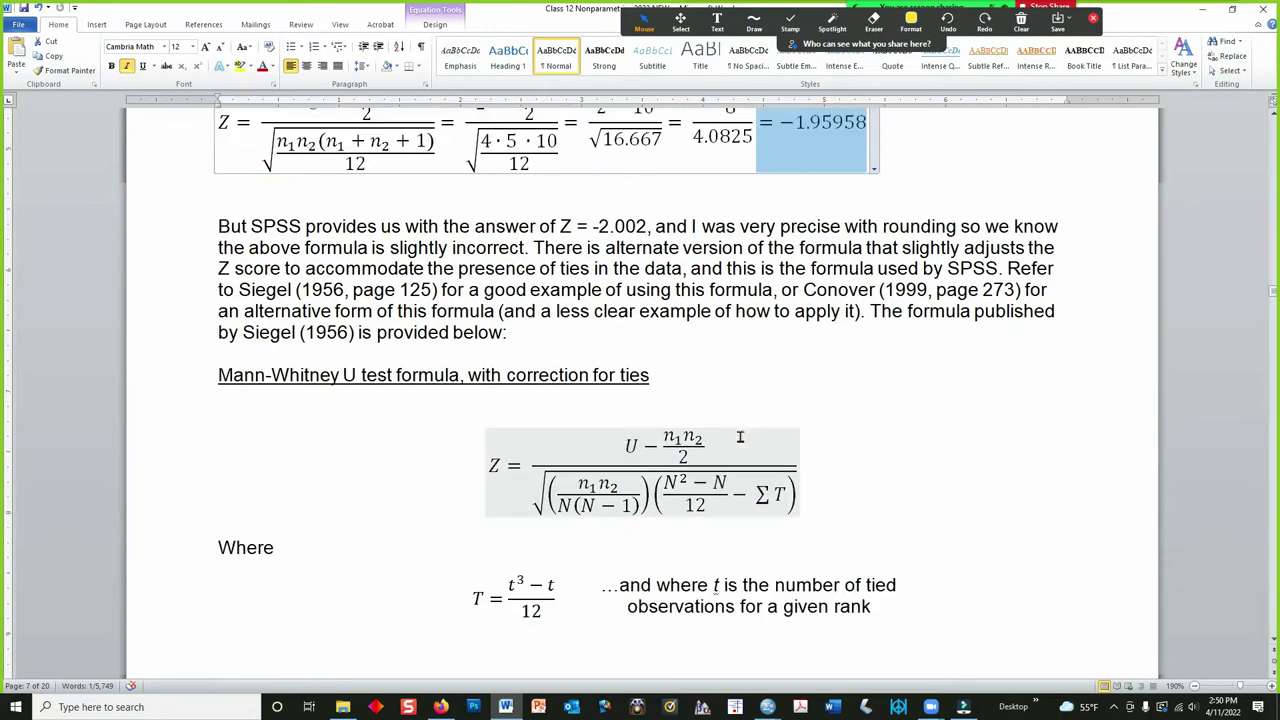
{"action": "scroll", "coordinate": [822, 423], "scroll_direction": "down", "scroll_amount": 1}
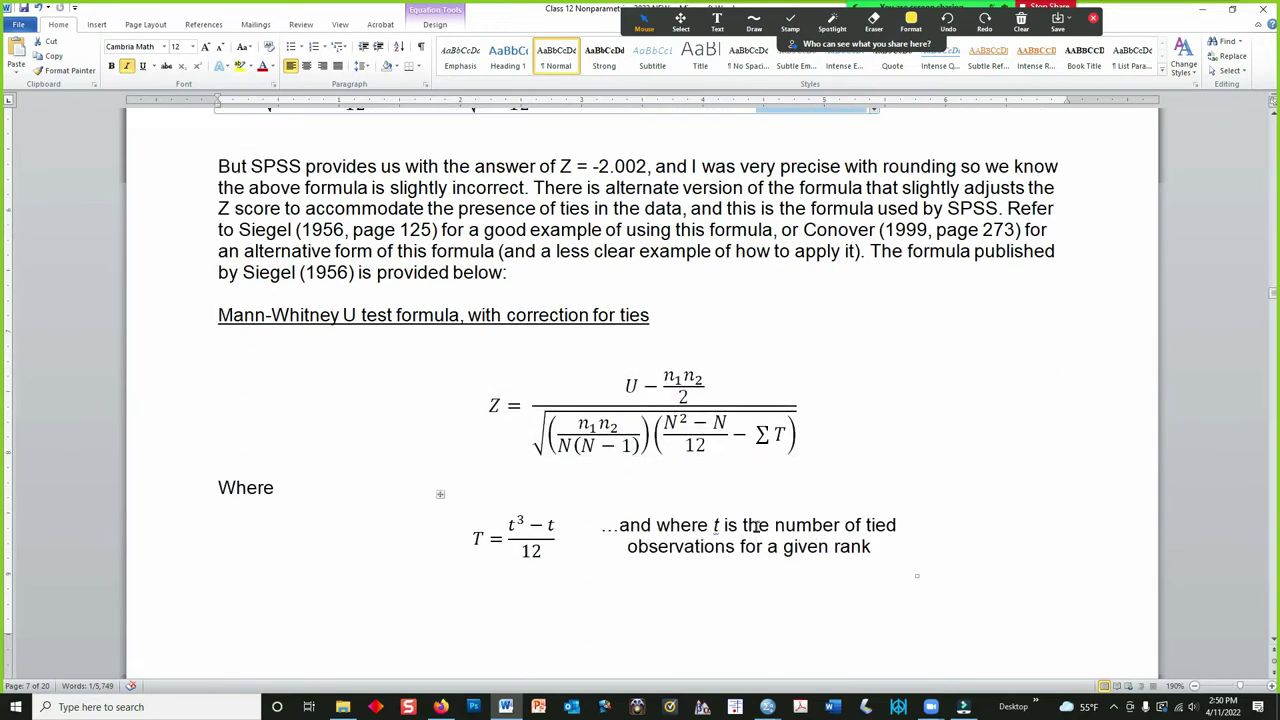
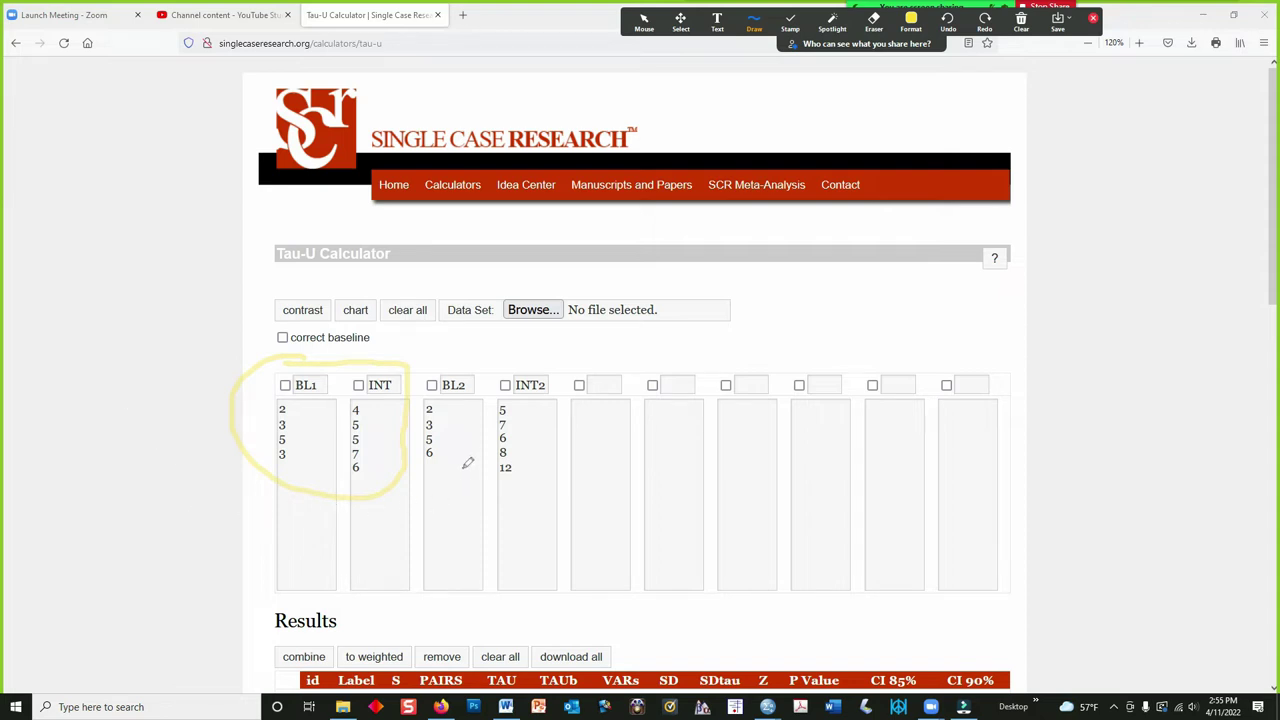
Mark the BL2 and INT2 data columns in the Tau-U Calculator and clear all drawings
{"action": "left_click_drag", "start_coordinate": [431, 479], "coordinate": [525, 484]}
{"action": "left_click", "coordinate": [1022, 22]}
{"action": "left_click", "coordinate": [1040, 50]}
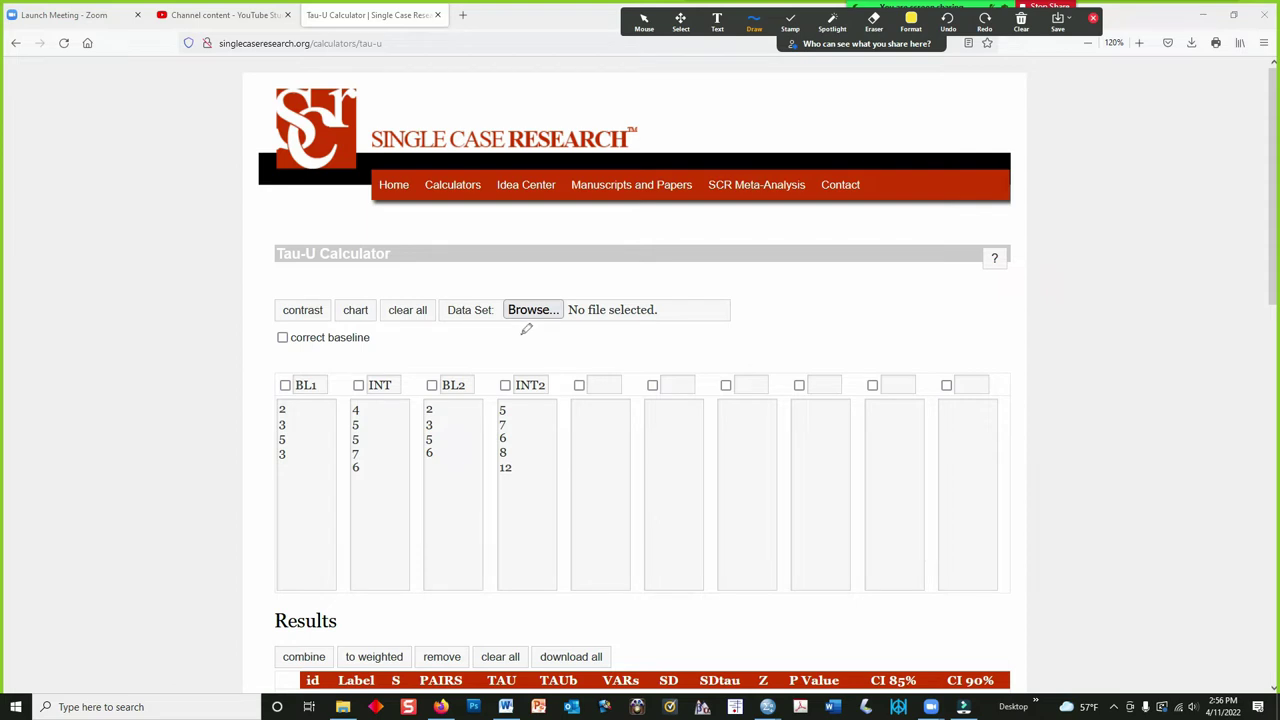
Select the BL1 phase in the Tau-U Calculator for a baseline trend contrast
{"action": "key", "text": "Escape"}
{"action": "left_click", "coordinate": [1139, 43]}
{"action": "left_click", "coordinate": [1139, 43]}
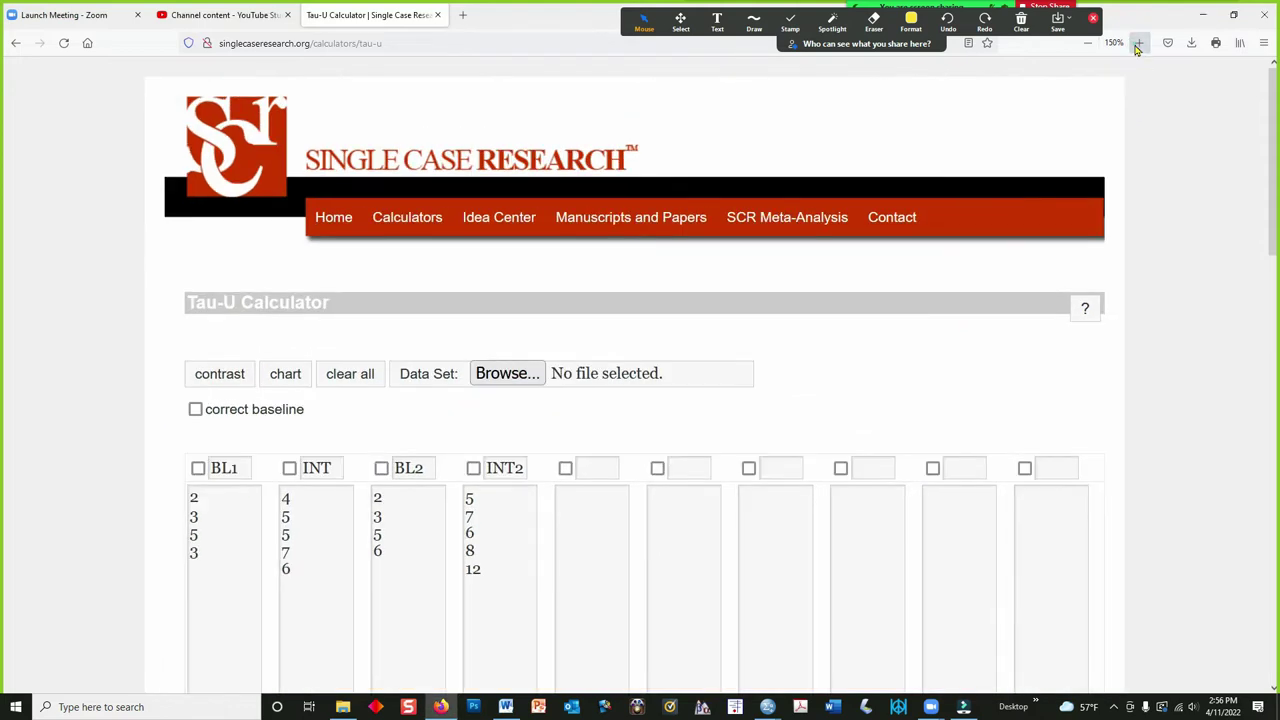
{"action": "left_click", "coordinate": [1139, 43]}
{"action": "scroll", "coordinate": [1000, 243], "scroll_direction": "down", "scroll_amount": 4}
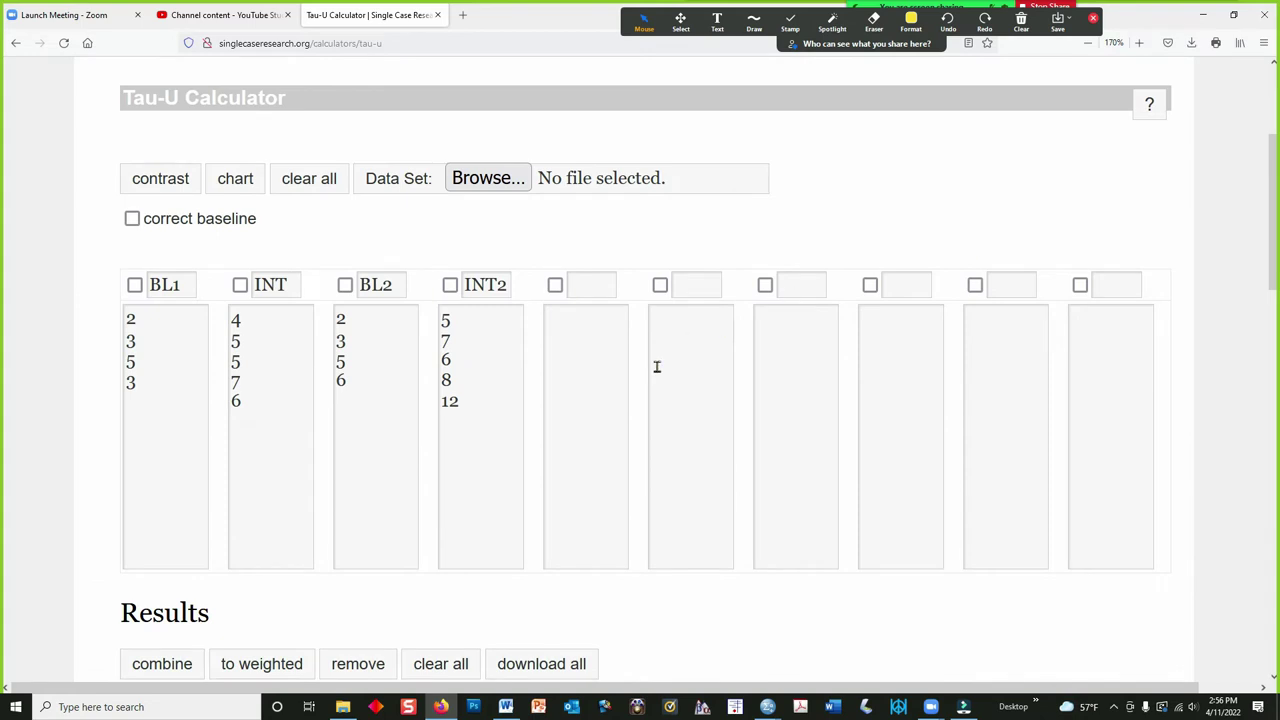
{"action": "left_click", "coordinate": [134, 286]}
{"action": "left_click", "coordinate": [174, 191]}
Circle the BL1 and INT label pair and the BL2 and INT2 label pair, and clear all drawings
{"action": "left_click", "coordinate": [752, 22]}
{"action": "left_click", "coordinate": [749, 74]}
{"action": "mouse_move", "coordinate": [128, 256]}
{"action": "left_mouse_down"}
{"action": "mouse_move", "coordinate": [100, 277]}
{"action": "mouse_move", "coordinate": [257, 323]}
{"action": "mouse_move", "coordinate": [320, 263]}
{"action": "mouse_move", "coordinate": [127, 246]}
{"action": "left_mouse_up"}
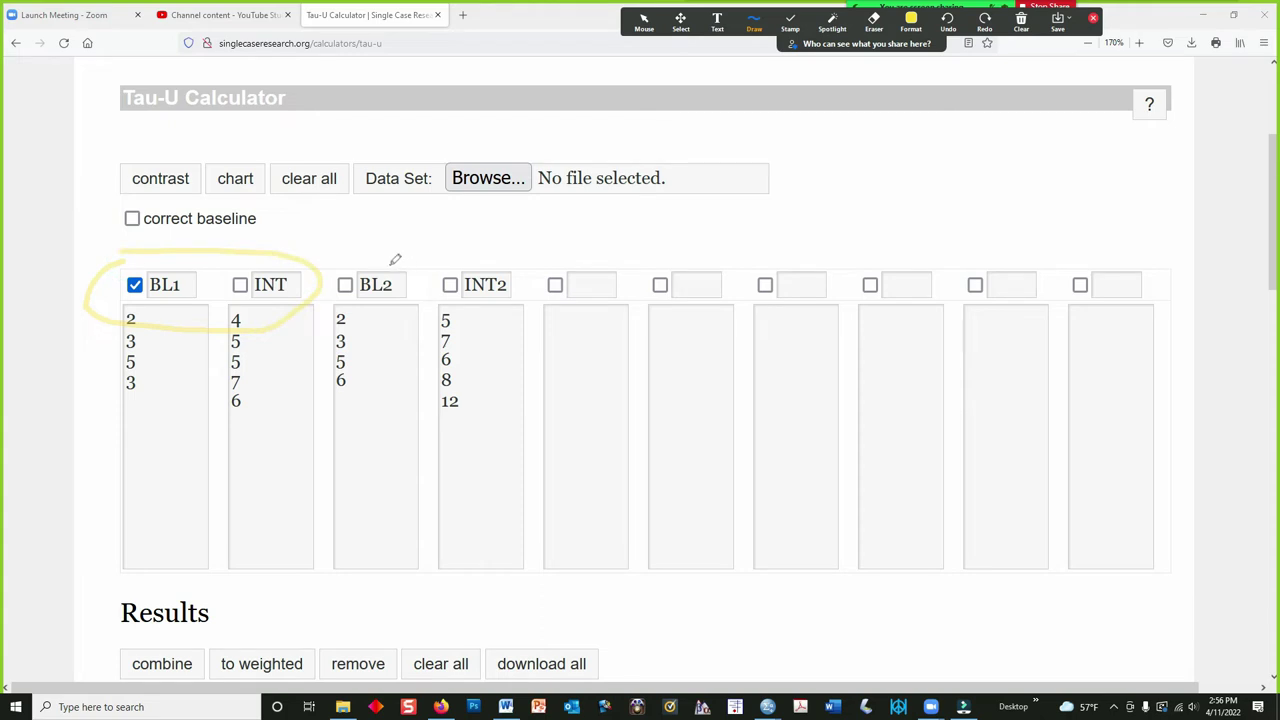
{"action": "mouse_move", "coordinate": [343, 257]}
{"action": "left_mouse_down"}
{"action": "mouse_move", "coordinate": [495, 307]}
{"action": "mouse_move", "coordinate": [523, 260]}
{"action": "mouse_move", "coordinate": [353, 256]}
{"action": "left_mouse_up"}
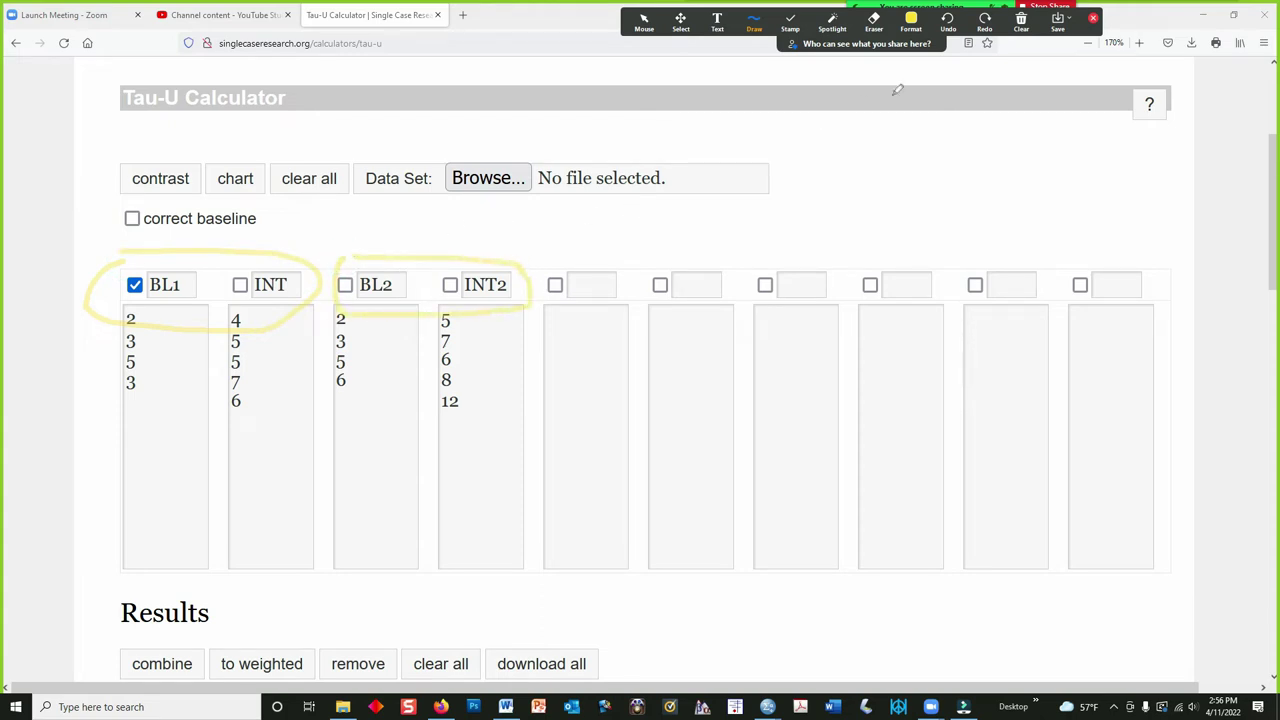
{"action": "left_click", "coordinate": [1021, 24]}
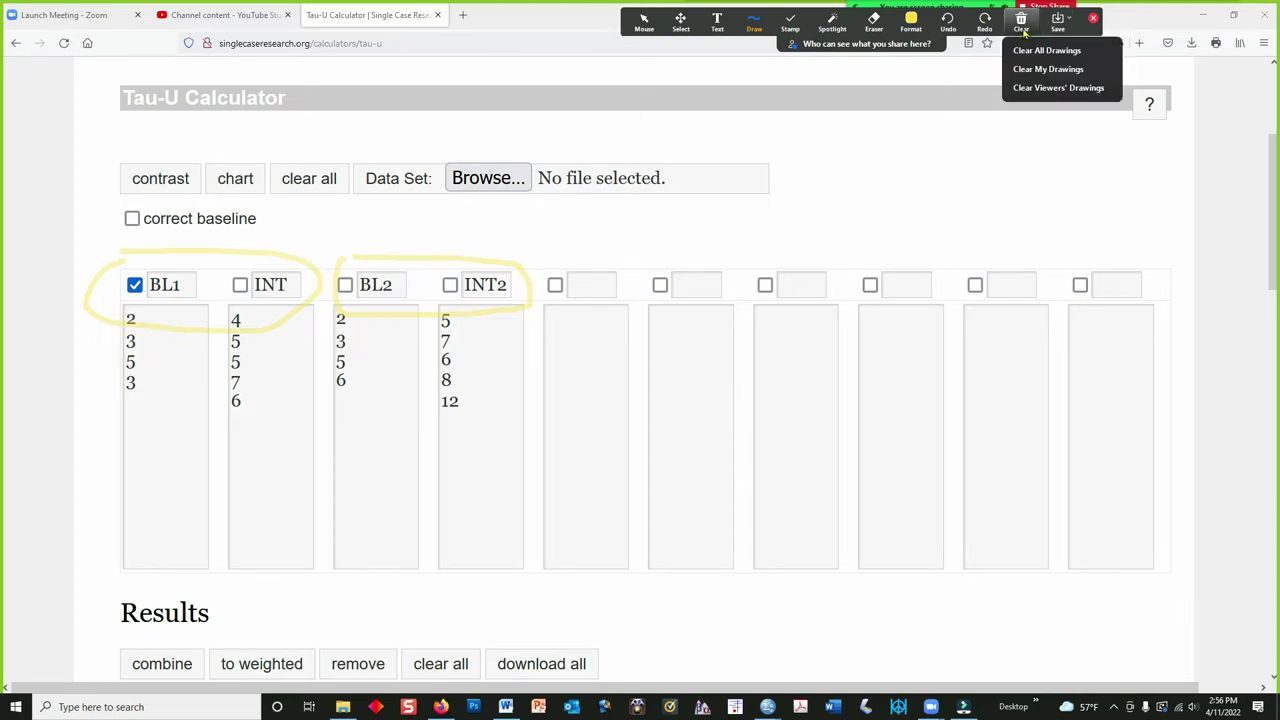
{"action": "left_click", "coordinate": [1021, 24]}
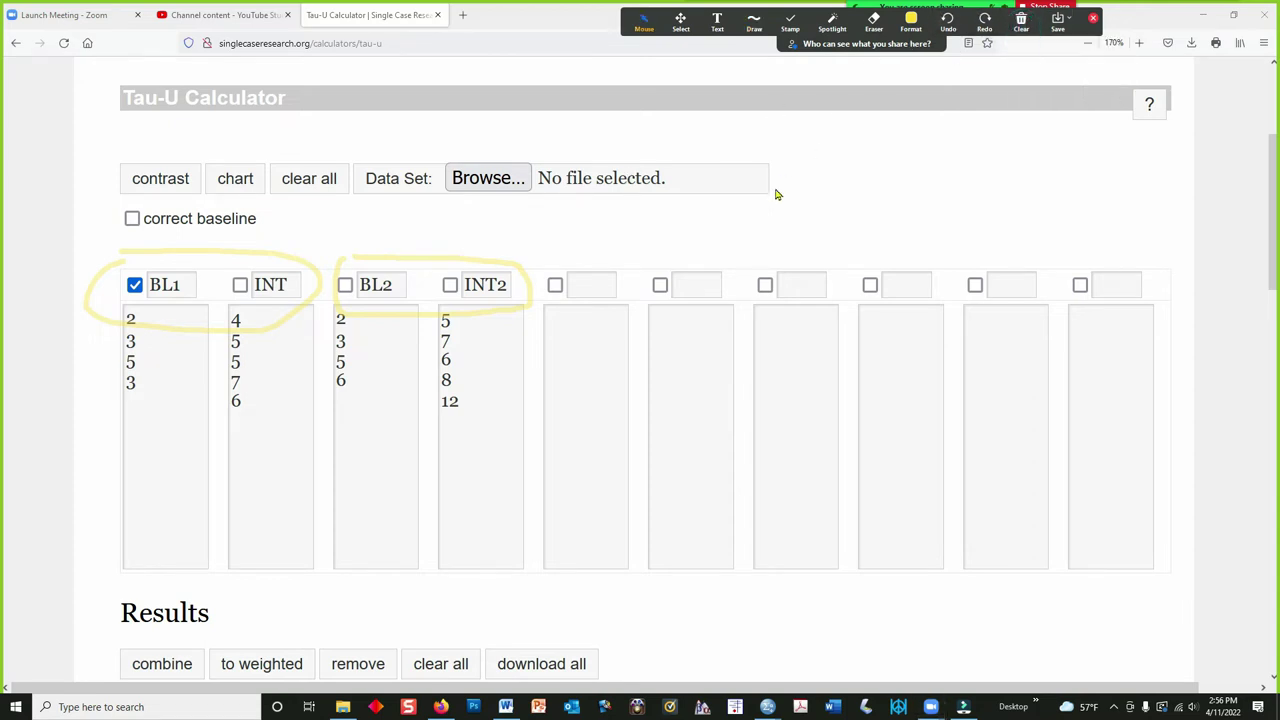
{"action": "left_click", "coordinate": [1021, 22]}
{"action": "left_click", "coordinate": [1033, 46]}
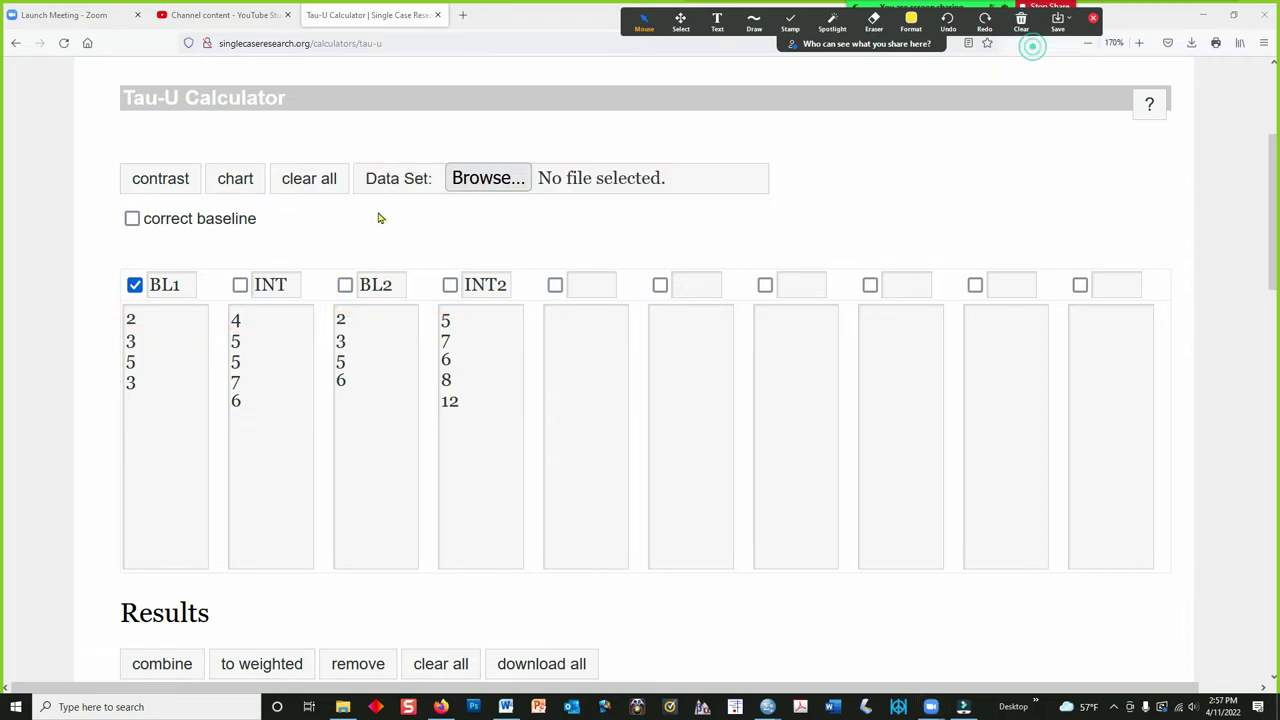
Rename the INT phase label as INT1 and run the contrast on the selected BL1 phase
{"action": "left_click", "coordinate": [279, 285]}
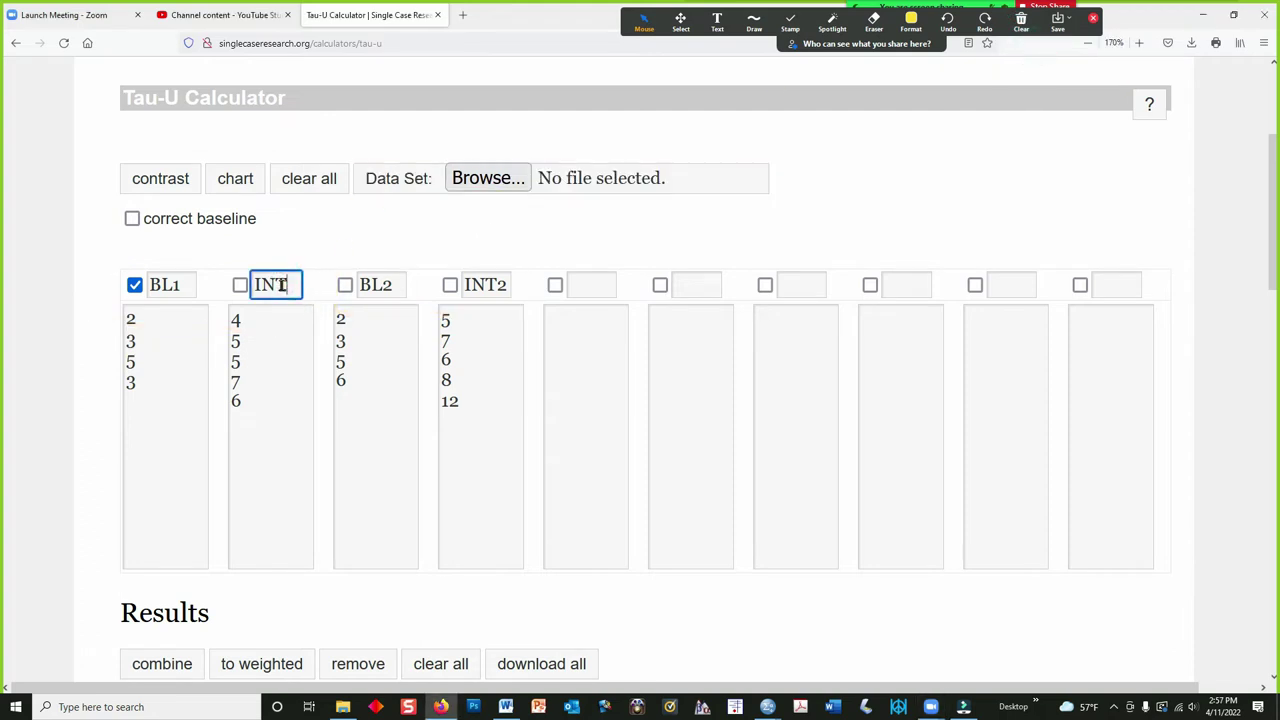
{"action": "type", "text": "1"}
{"action": "left_click", "coordinate": [341, 254]}
{"action": "left_click", "coordinate": [165, 190]}
{"action": "scroll", "coordinate": [189, 257], "scroll_direction": "down", "scroll_amount": 4}
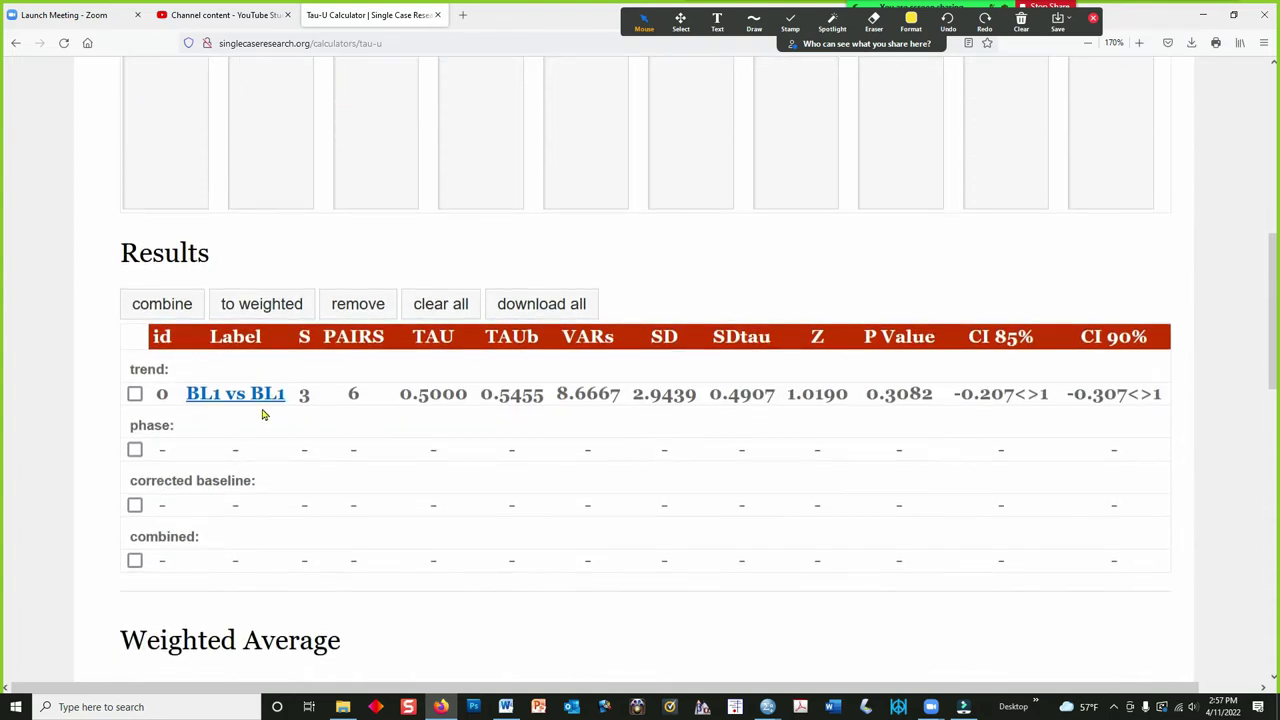
Circle the Z value in the BL1 vs BL1 trend row and clear all drawings
{"action": "left_click", "coordinate": [754, 22]}
{"action": "left_click", "coordinate": [748, 74]}
{"action": "mouse_move", "coordinate": [812, 362]}
{"action": "left_mouse_down"}
{"action": "mouse_move", "coordinate": [784, 390]}
{"action": "mouse_move", "coordinate": [842, 412]}
{"action": "mouse_move", "coordinate": [834, 368]}
{"action": "mouse_move", "coordinate": [768, 376]}
{"action": "left_mouse_up"}
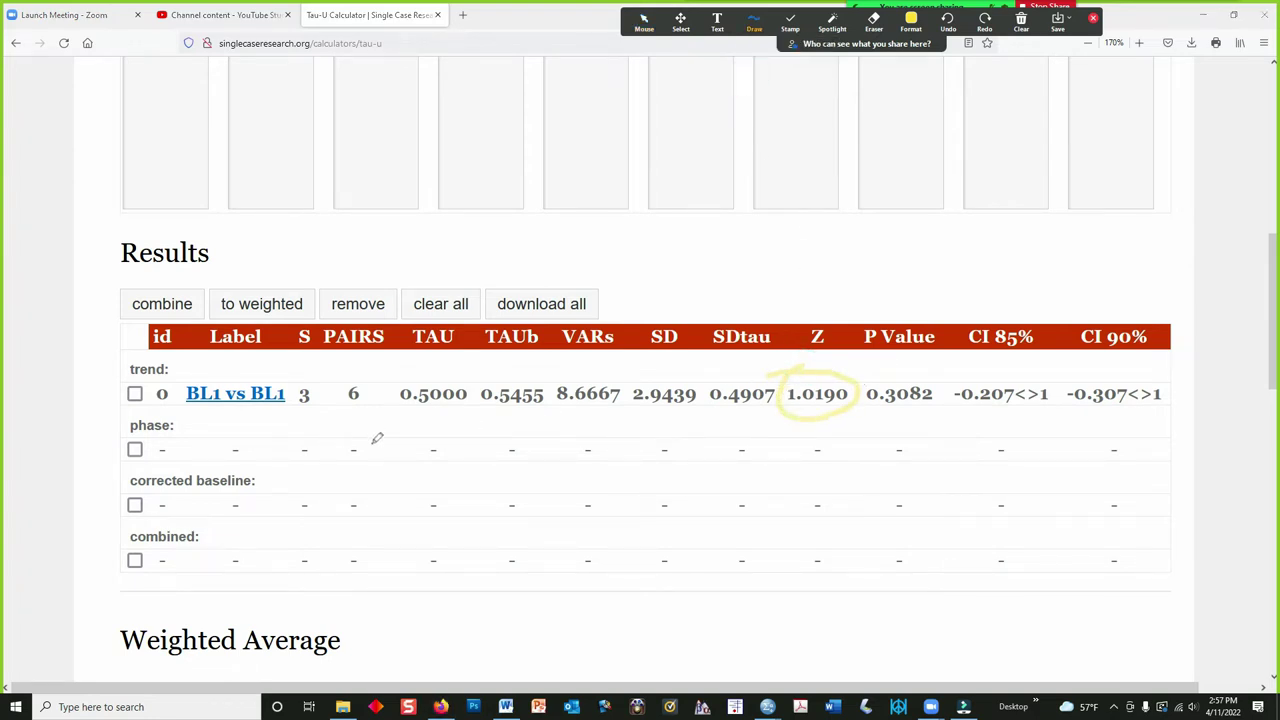
{"action": "left_click", "coordinate": [1021, 20]}
{"action": "left_click", "coordinate": [1050, 50]}
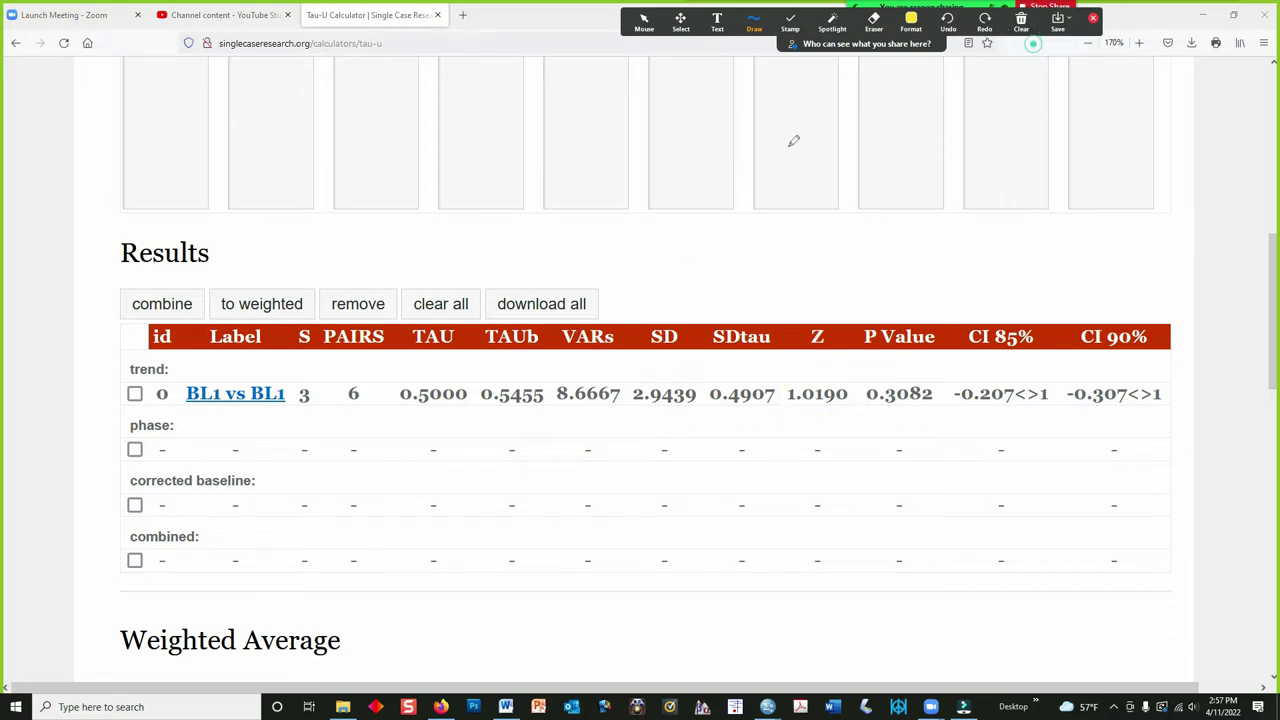
Circle the BL2 phase label above its data column and clear all drawings
{"action": "scroll", "coordinate": [590, 228], "scroll_direction": "up", "scroll_amount": 10}
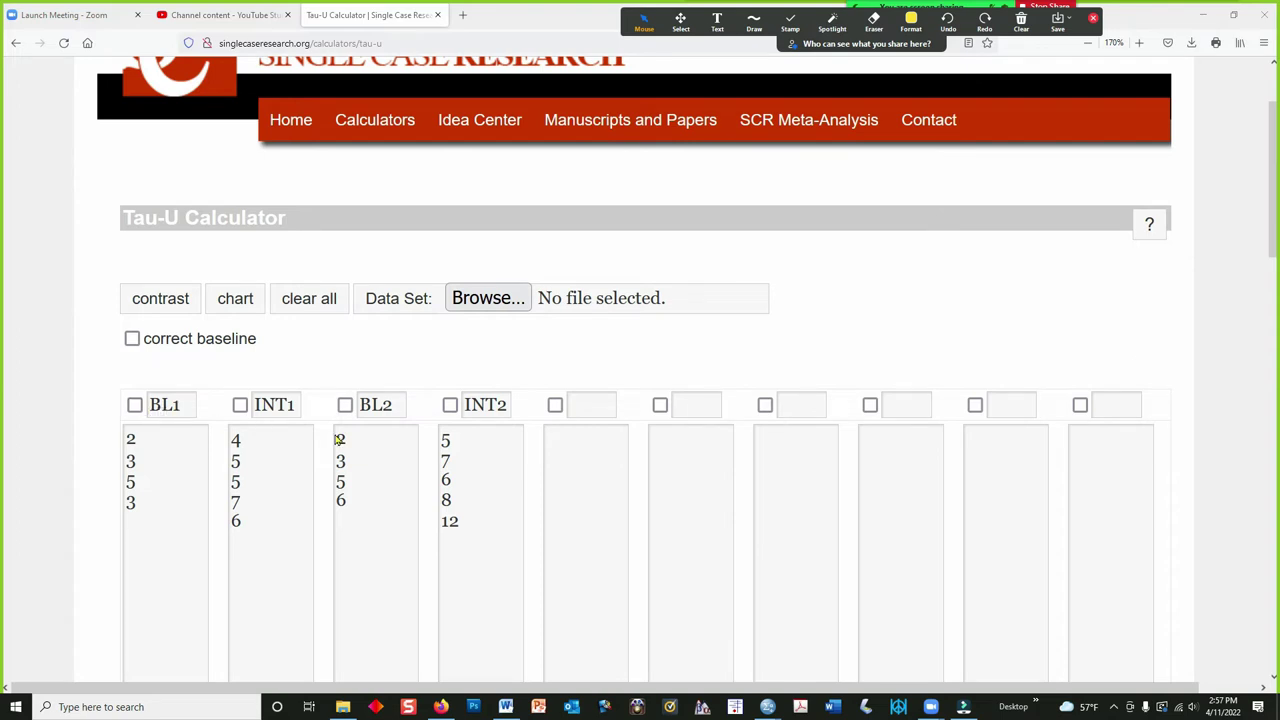
{"action": "left_click", "coordinate": [754, 20]}
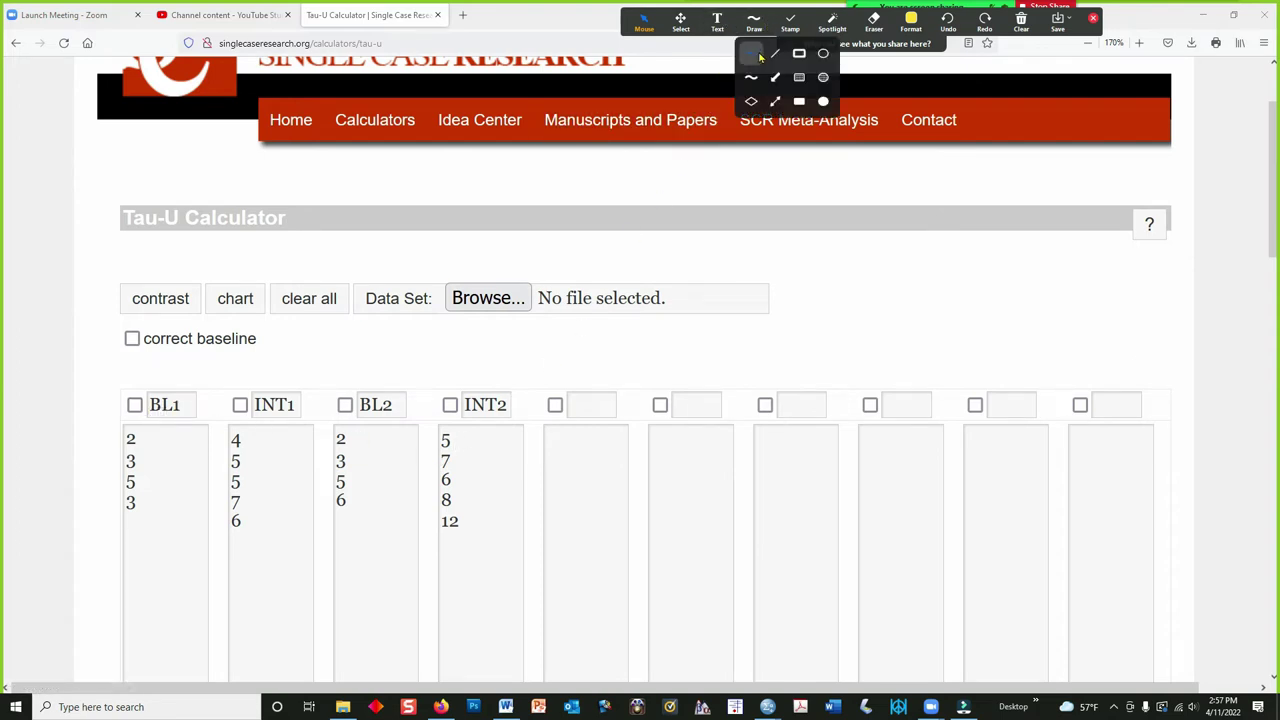
{"action": "left_click", "coordinate": [755, 86]}
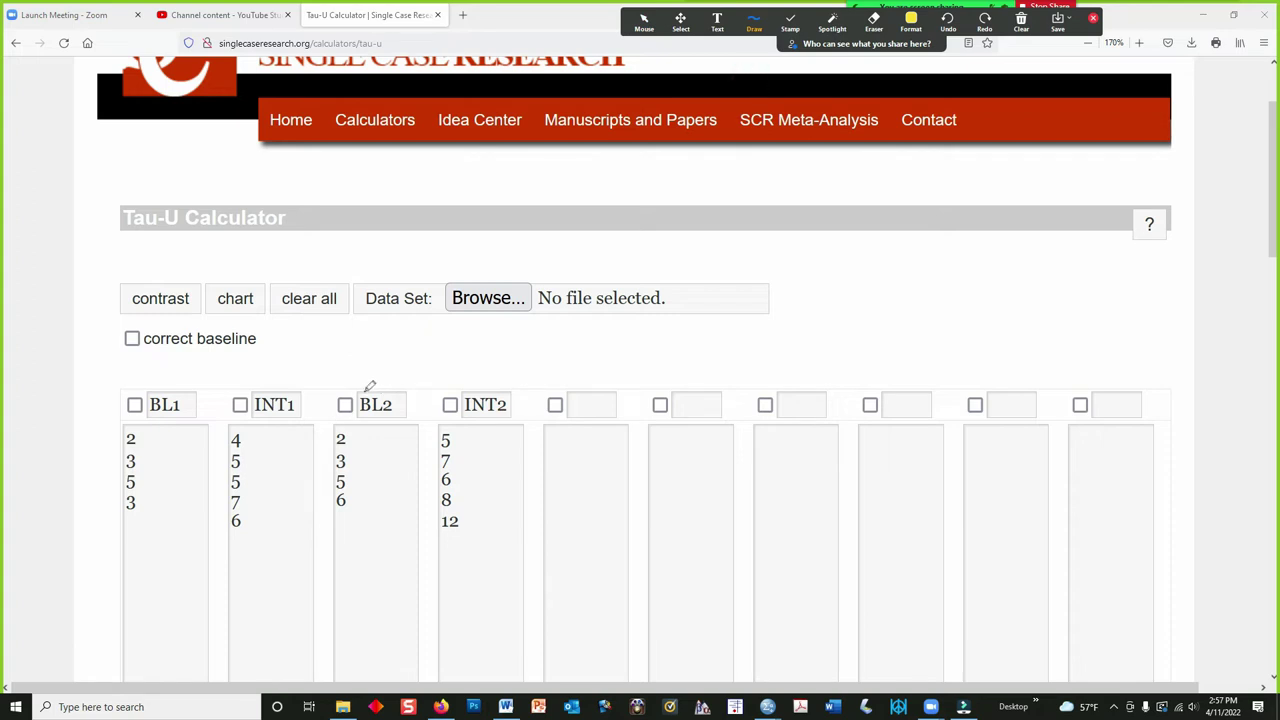
{"action": "mouse_move", "coordinate": [363, 380]}
{"action": "left_mouse_down"}
{"action": "mouse_move", "coordinate": [400, 423]}
{"action": "mouse_move", "coordinate": [385, 374]}
{"action": "left_mouse_up"}
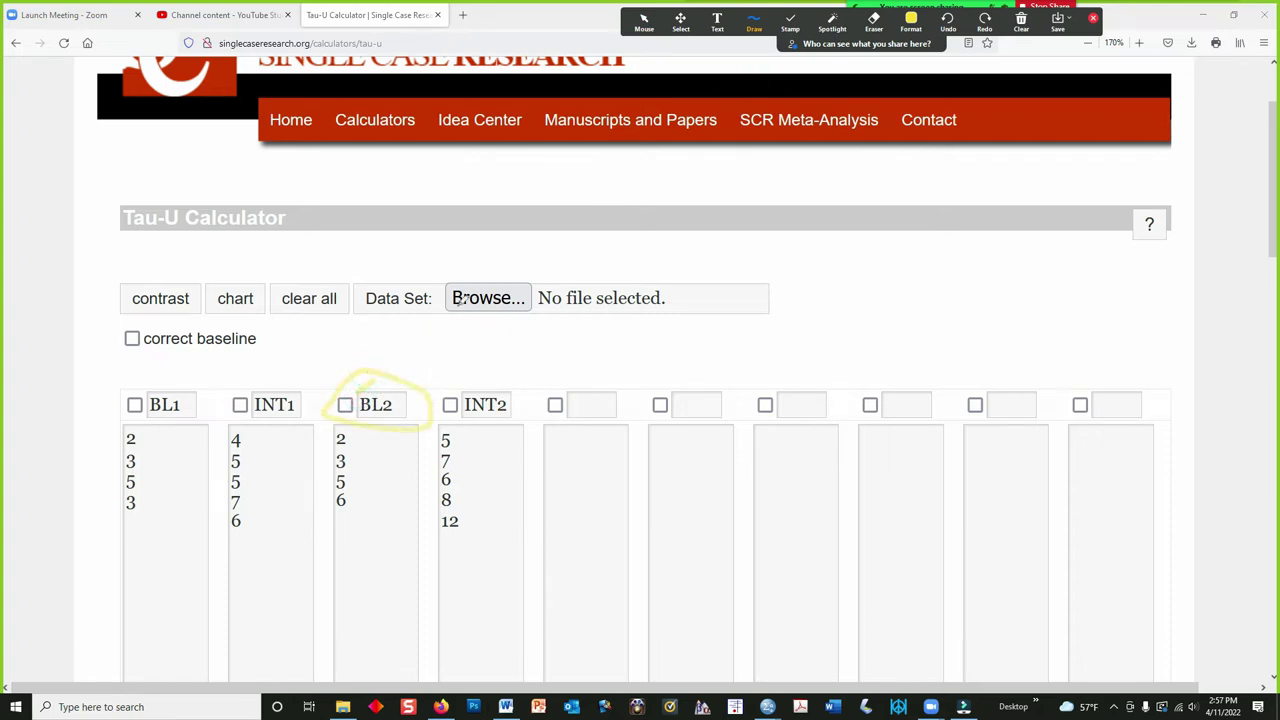
{"action": "left_click", "coordinate": [1021, 24]}
{"action": "left_click", "coordinate": [1060, 49]}
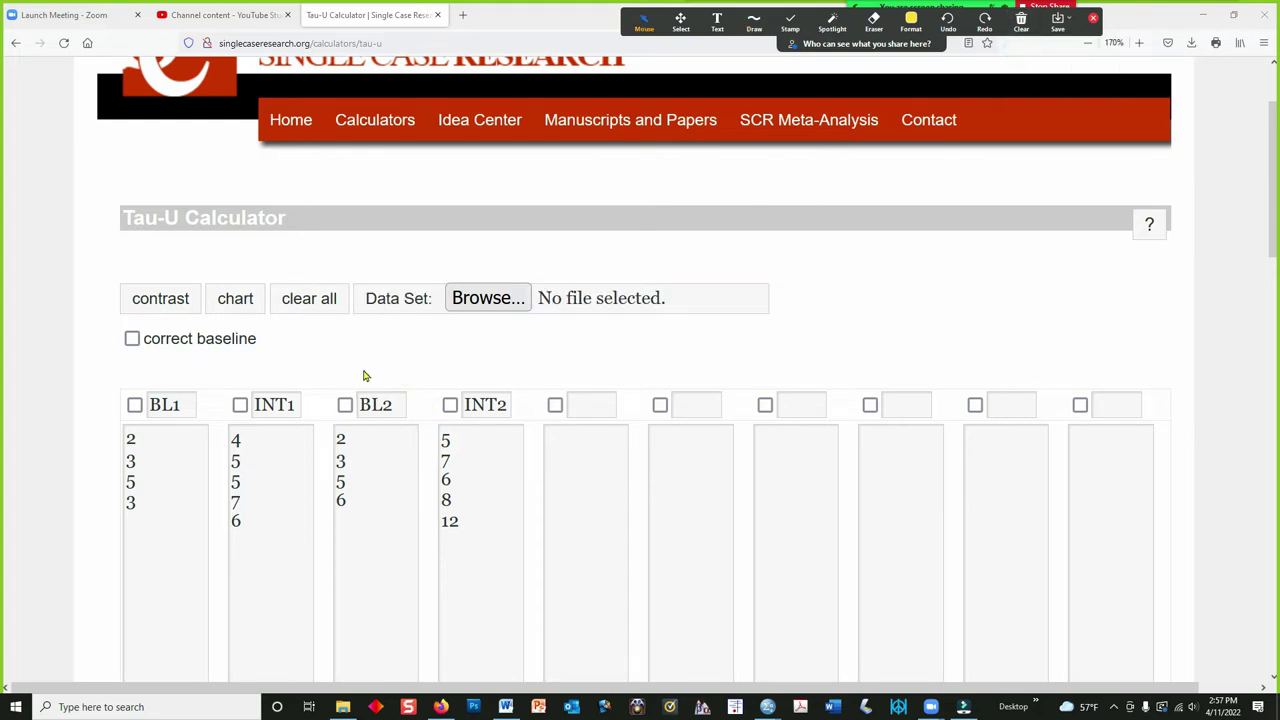
Select the BL2 phase and run its baseline trend contrast
{"action": "left_click", "coordinate": [345, 405]}
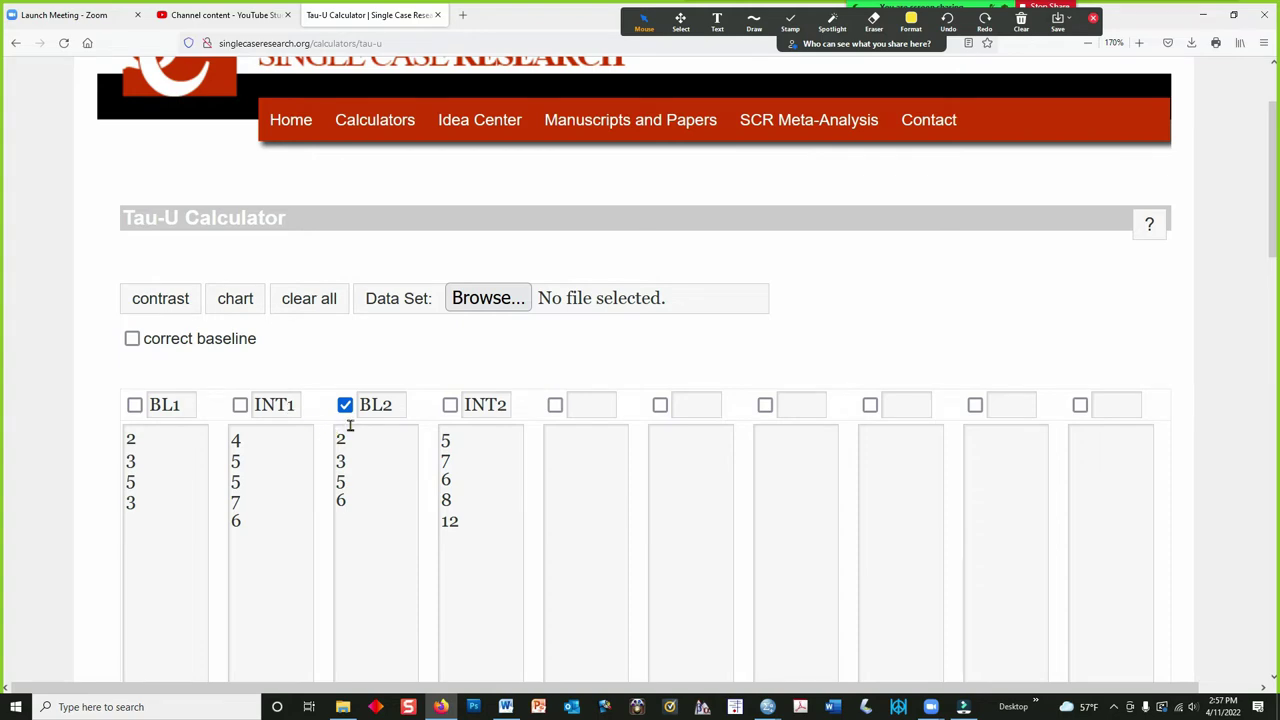
{"action": "left_click", "coordinate": [176, 314]}
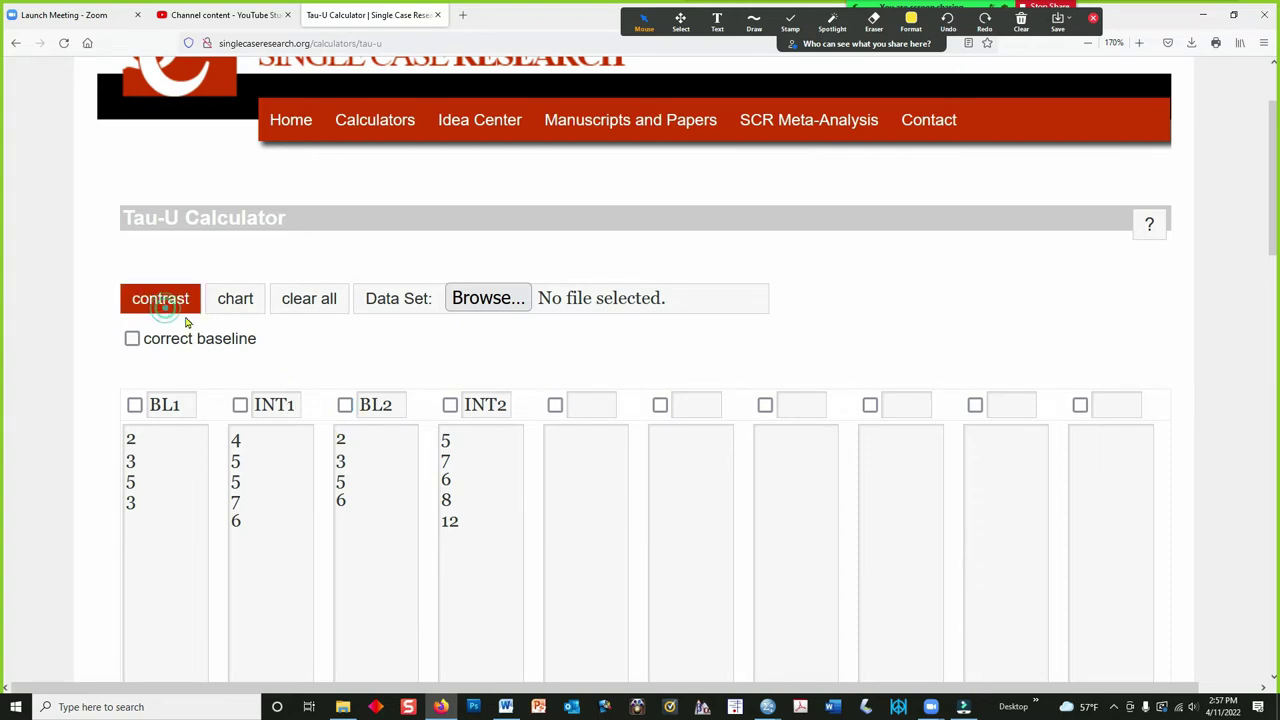
{"action": "scroll", "coordinate": [226, 337], "scroll_direction": "down", "scroll_amount": 6}
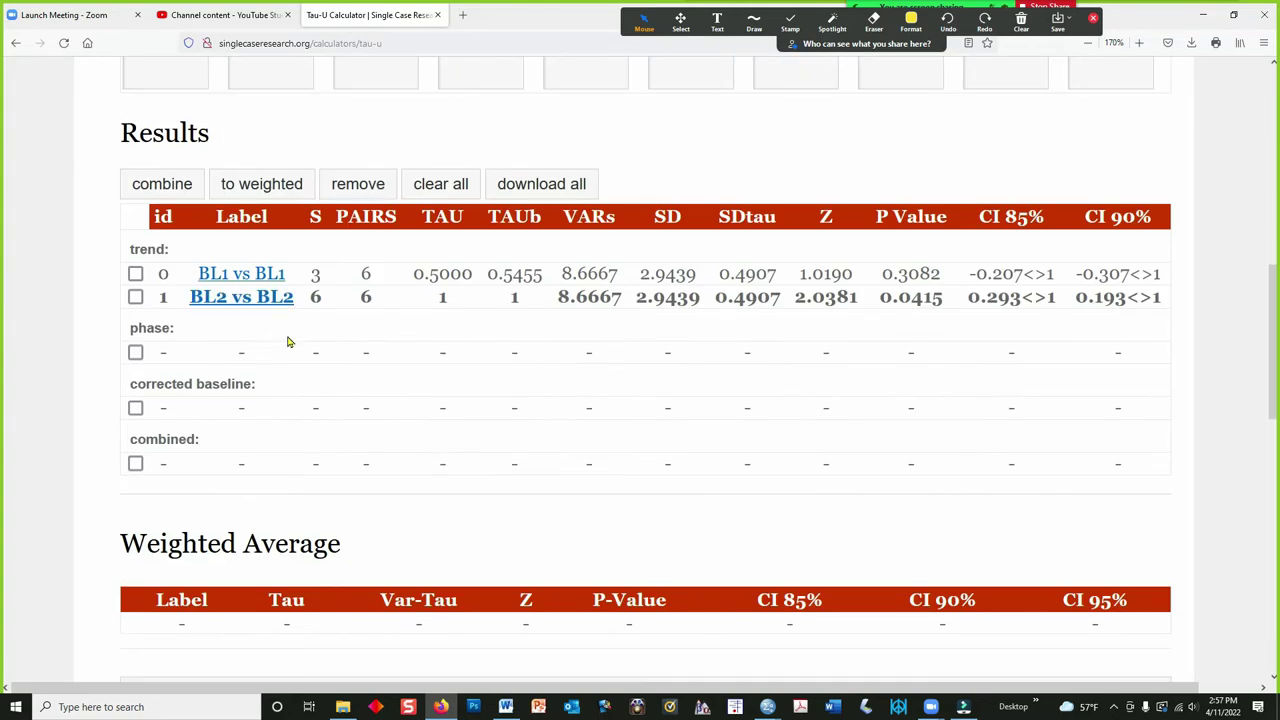
Underline the BL2 vs BL2 trend label, circle its Z and P values, and clear all drawings
{"action": "left_click", "coordinate": [754, 20]}
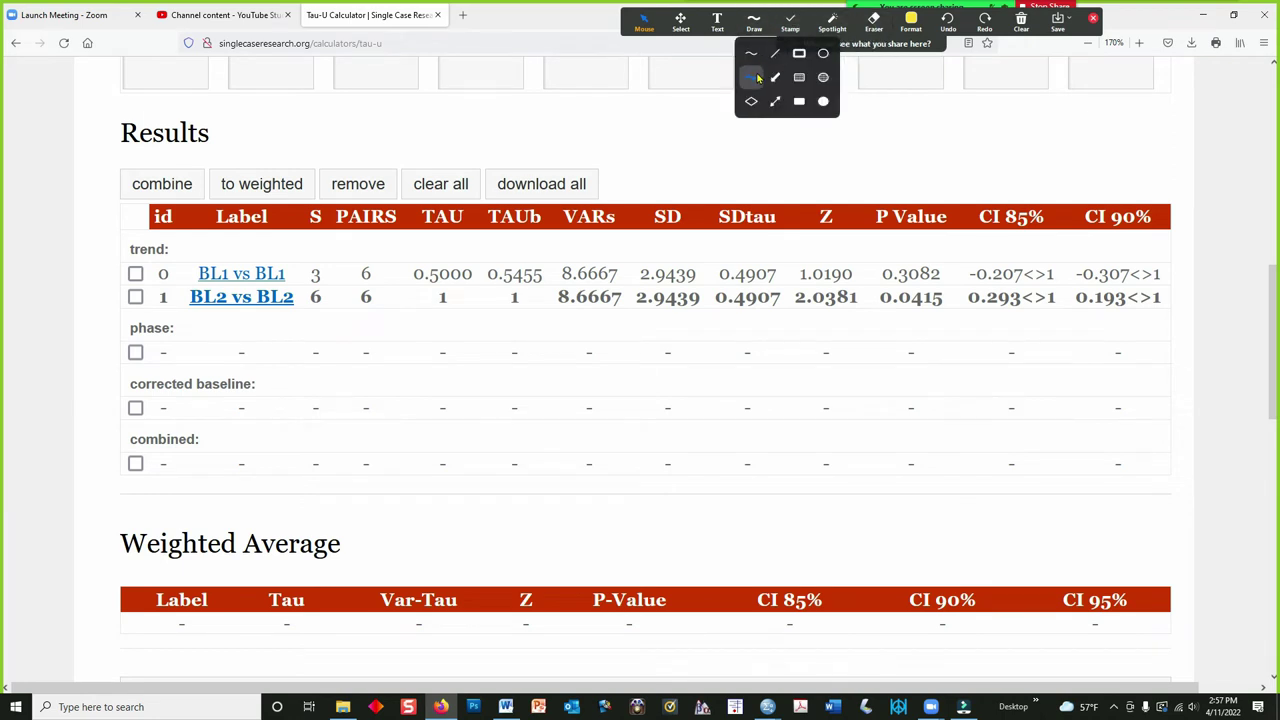
{"action": "left_click", "coordinate": [756, 72]}
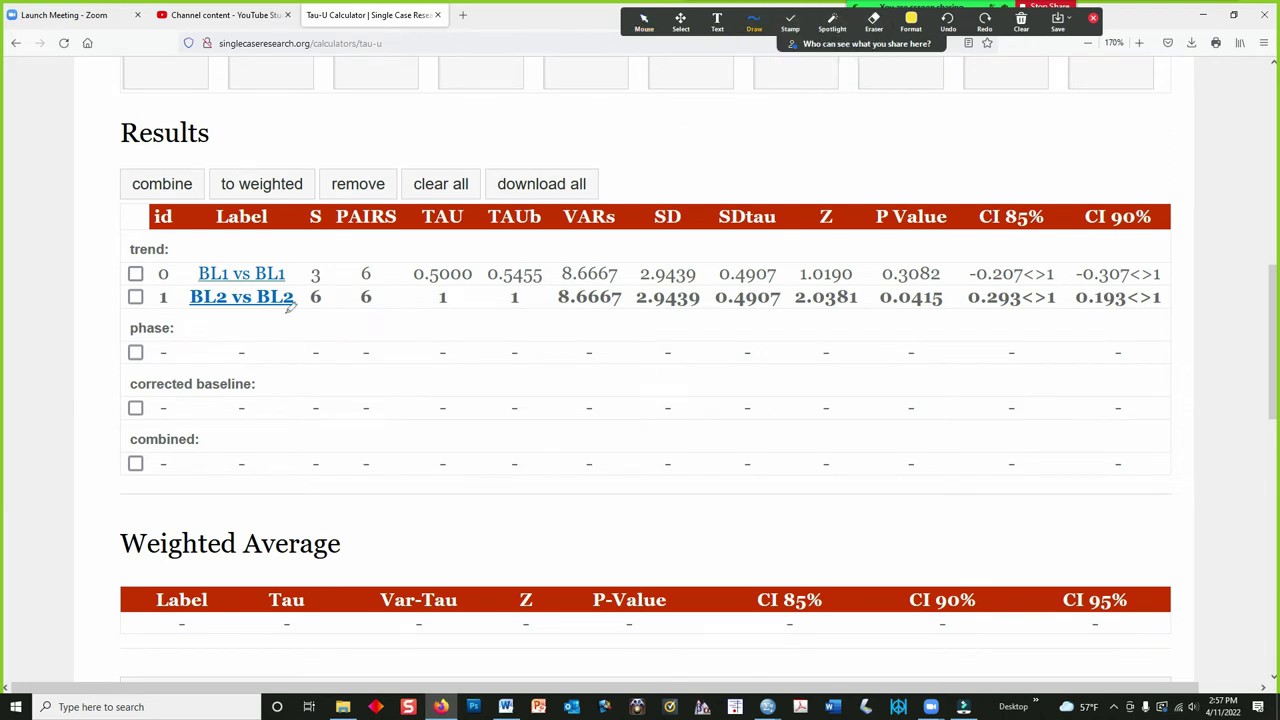
{"action": "left_click_drag", "start_coordinate": [194, 311], "coordinate": [289, 310]}
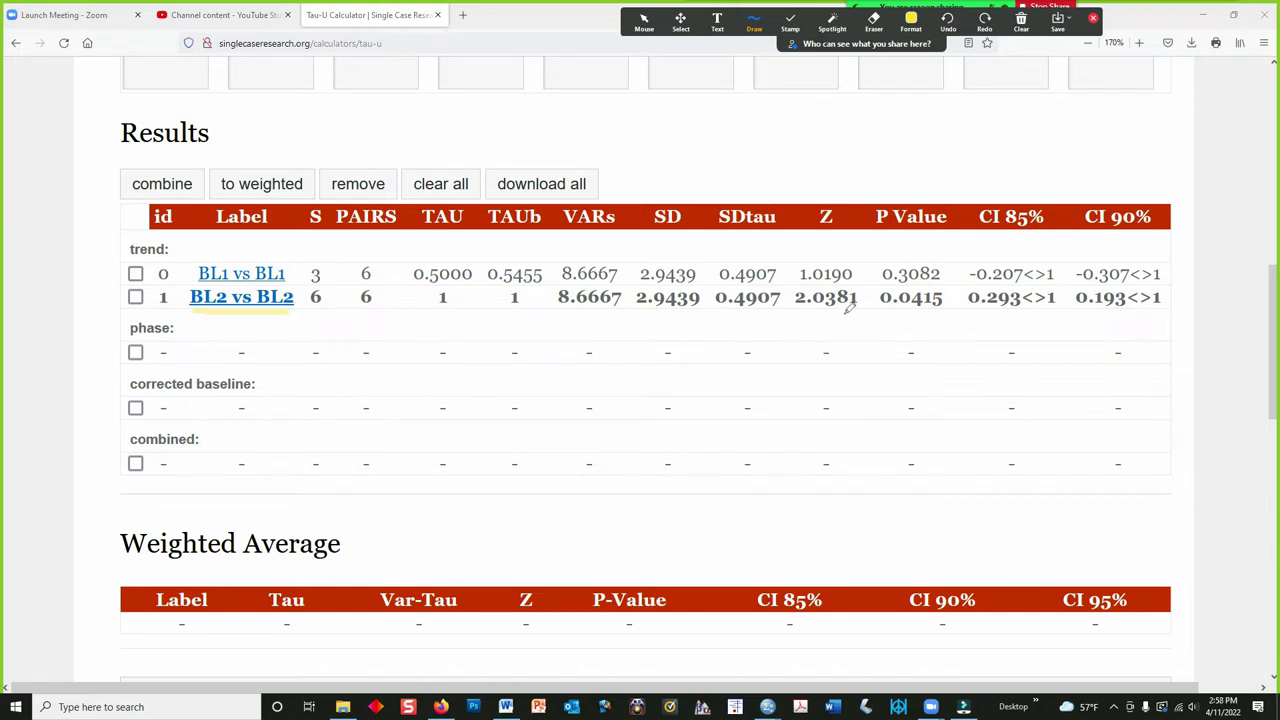
{"action": "mouse_move", "coordinate": [800, 283]}
{"action": "left_mouse_down"}
{"action": "mouse_move", "coordinate": [788, 306]}
{"action": "mouse_move", "coordinate": [826, 318]}
{"action": "mouse_move", "coordinate": [870, 296]}
{"action": "mouse_move", "coordinate": [837, 280]}
{"action": "left_mouse_up"}
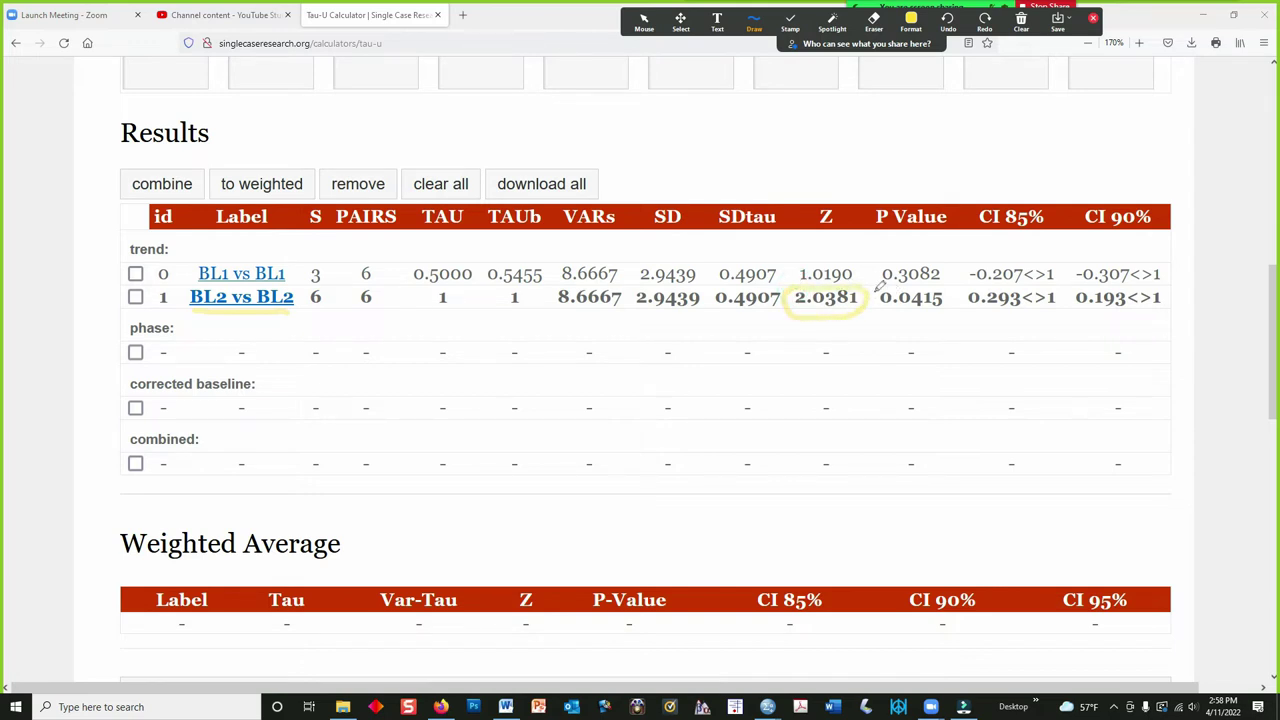
{"action": "mouse_move", "coordinate": [880, 285]}
{"action": "left_mouse_down"}
{"action": "mouse_move", "coordinate": [879, 305]}
{"action": "mouse_move", "coordinate": [940, 312]}
{"action": "mouse_move", "coordinate": [950, 290]}
{"action": "mouse_move", "coordinate": [883, 285]}
{"action": "left_mouse_up"}
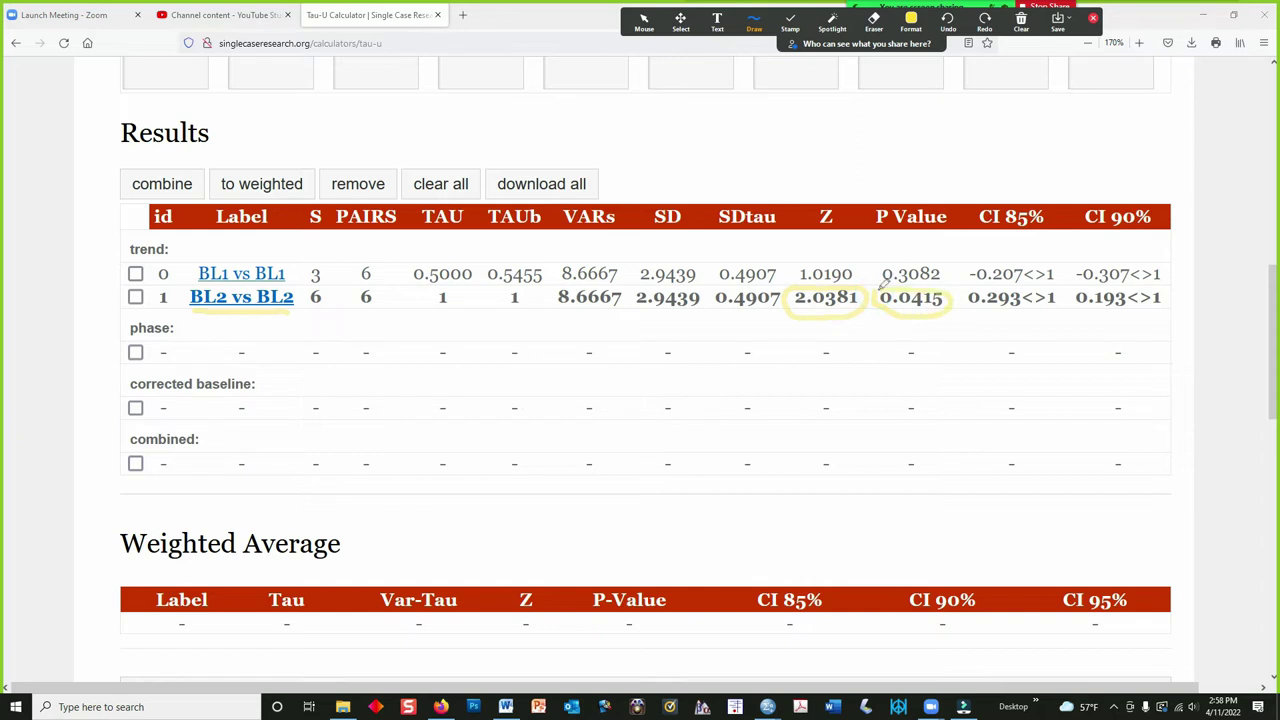
{"action": "left_click", "coordinate": [1021, 20]}
{"action": "left_click", "coordinate": [1017, 52]}
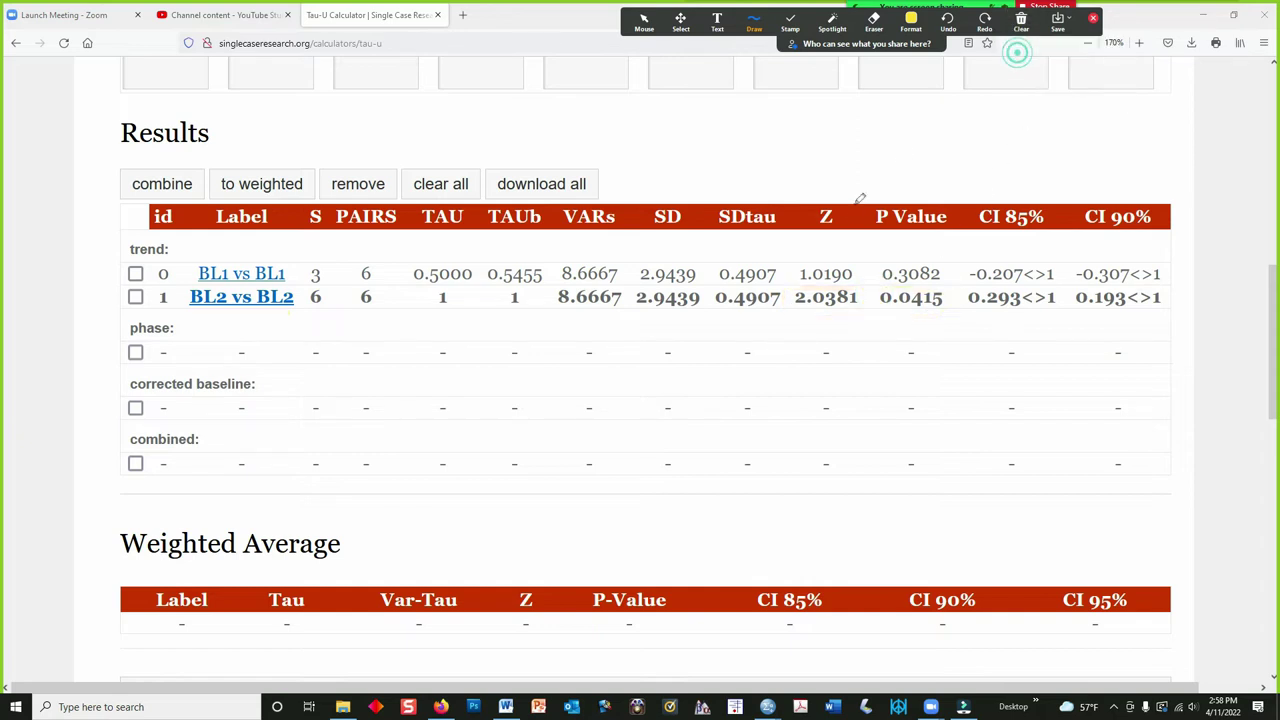
Select the BL1 and INT1 phases and run their contrast
{"action": "scroll", "coordinate": [400, 366], "scroll_direction": "up", "scroll_amount": 5}
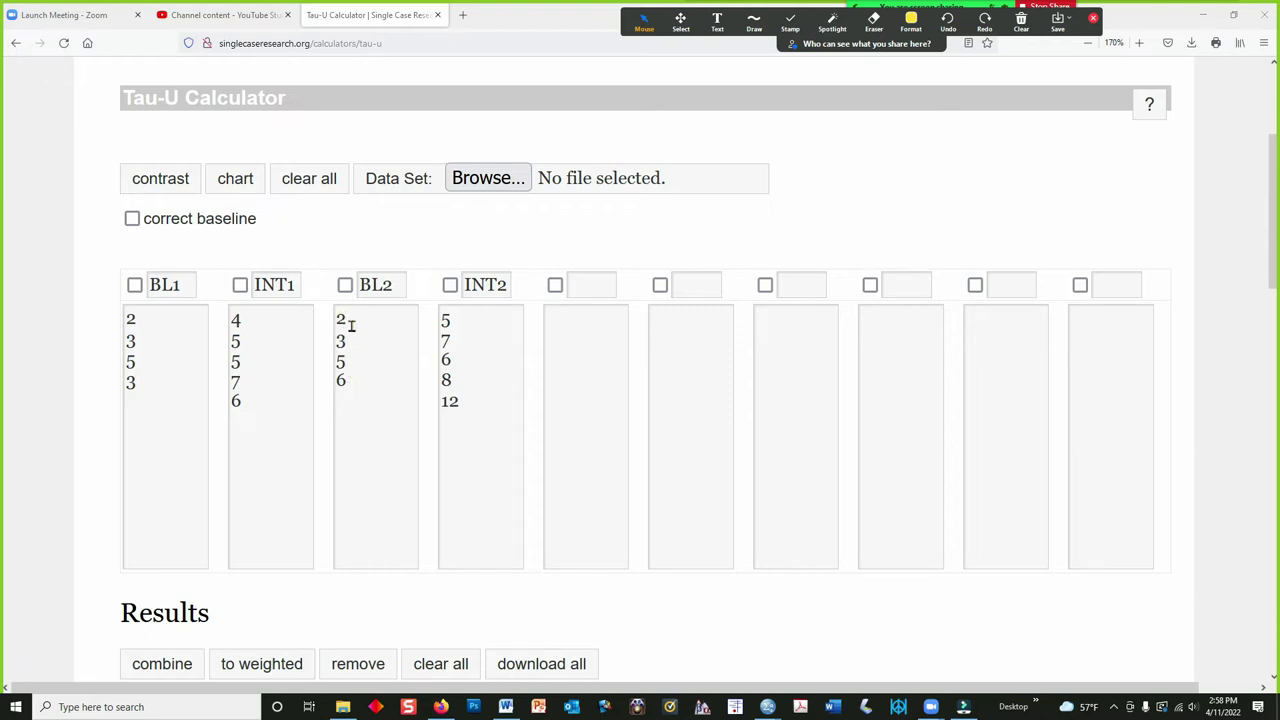
{"action": "left_click", "coordinate": [135, 286]}
{"action": "left_click", "coordinate": [240, 285]}
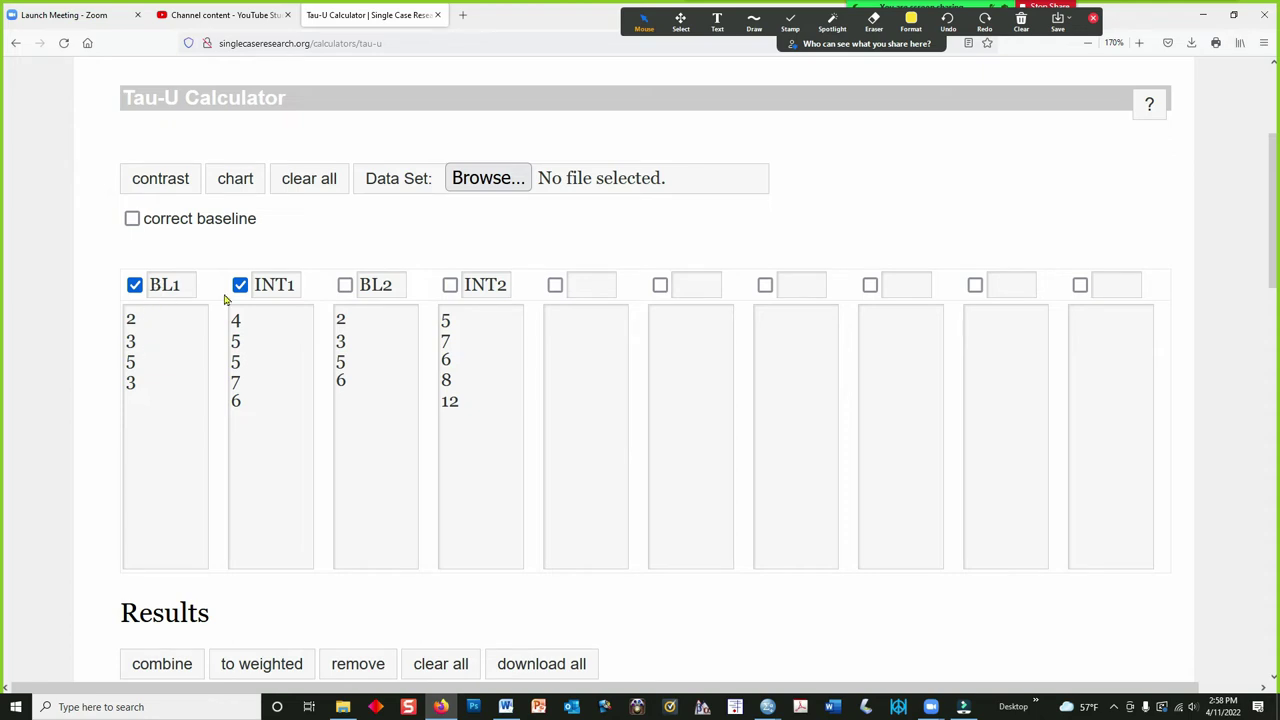
{"action": "left_click", "coordinate": [170, 190]}
{"action": "scroll", "coordinate": [206, 286], "scroll_direction": "down", "scroll_amount": 4}
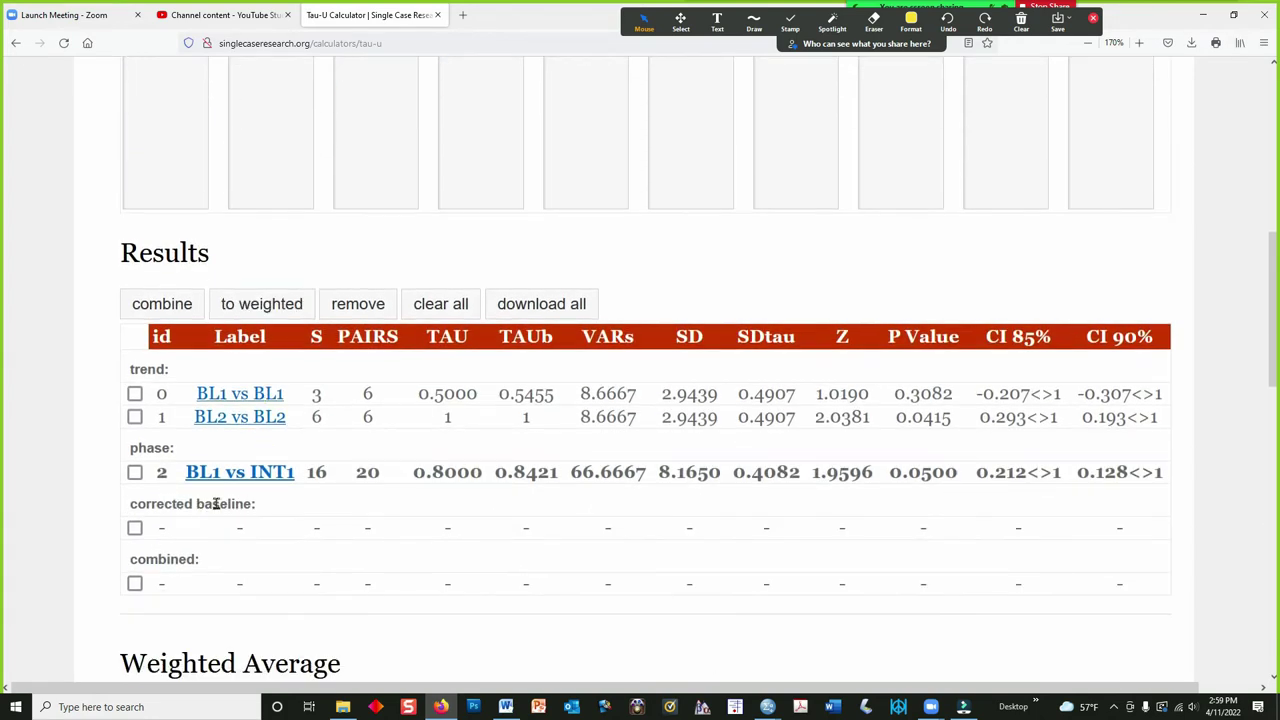
Circle the TAU value in the BL1 vs INT1 phase row and leave drawing mode
{"action": "left_click", "coordinate": [754, 20]}
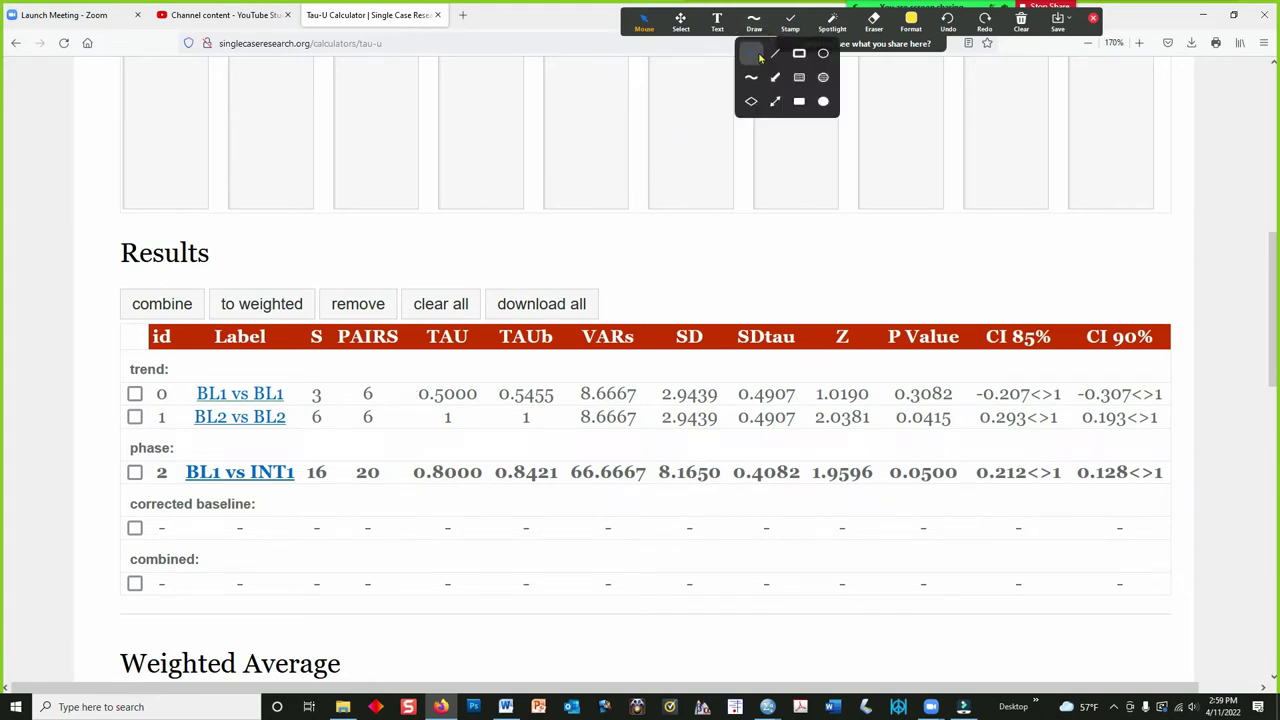
{"action": "left_click", "coordinate": [757, 71]}
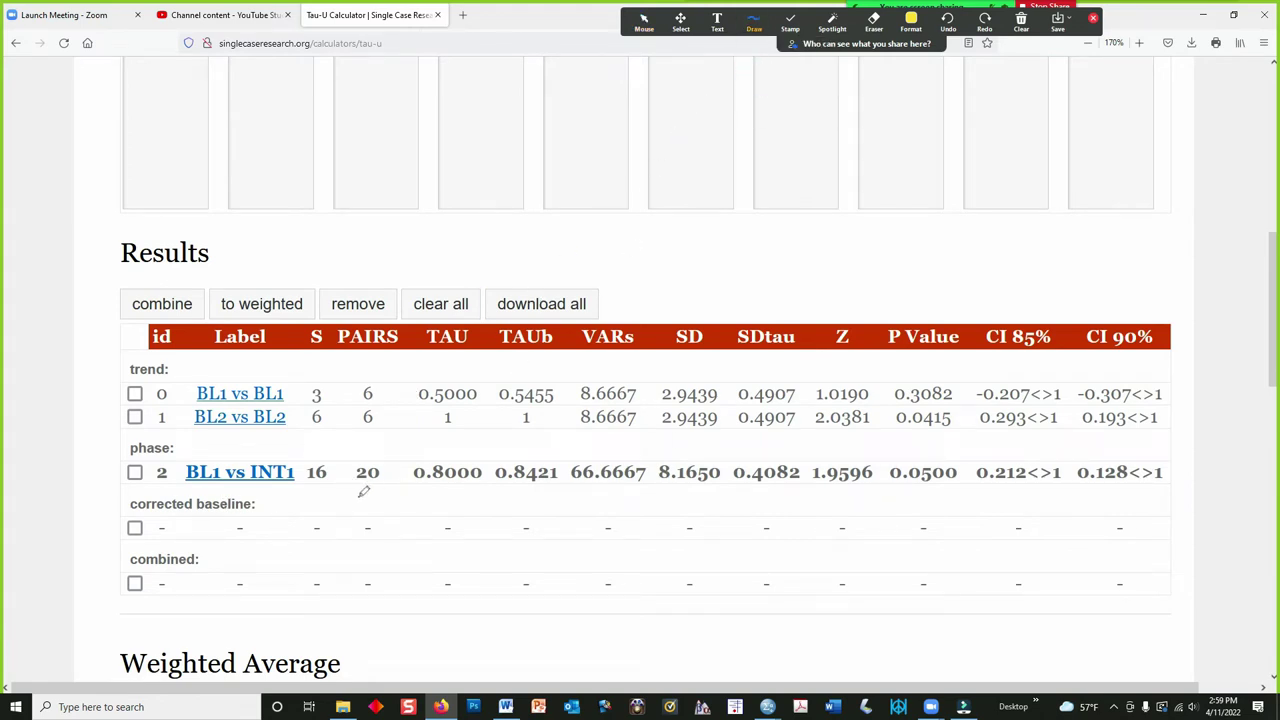
{"action": "mouse_move", "coordinate": [399, 470]}
{"action": "left_mouse_down"}
{"action": "mouse_move", "coordinate": [466, 490]}
{"action": "mouse_move", "coordinate": [494, 466]}
{"action": "mouse_move", "coordinate": [449, 450]}
{"action": "mouse_move", "coordinate": [408, 456]}
{"action": "left_mouse_up"}
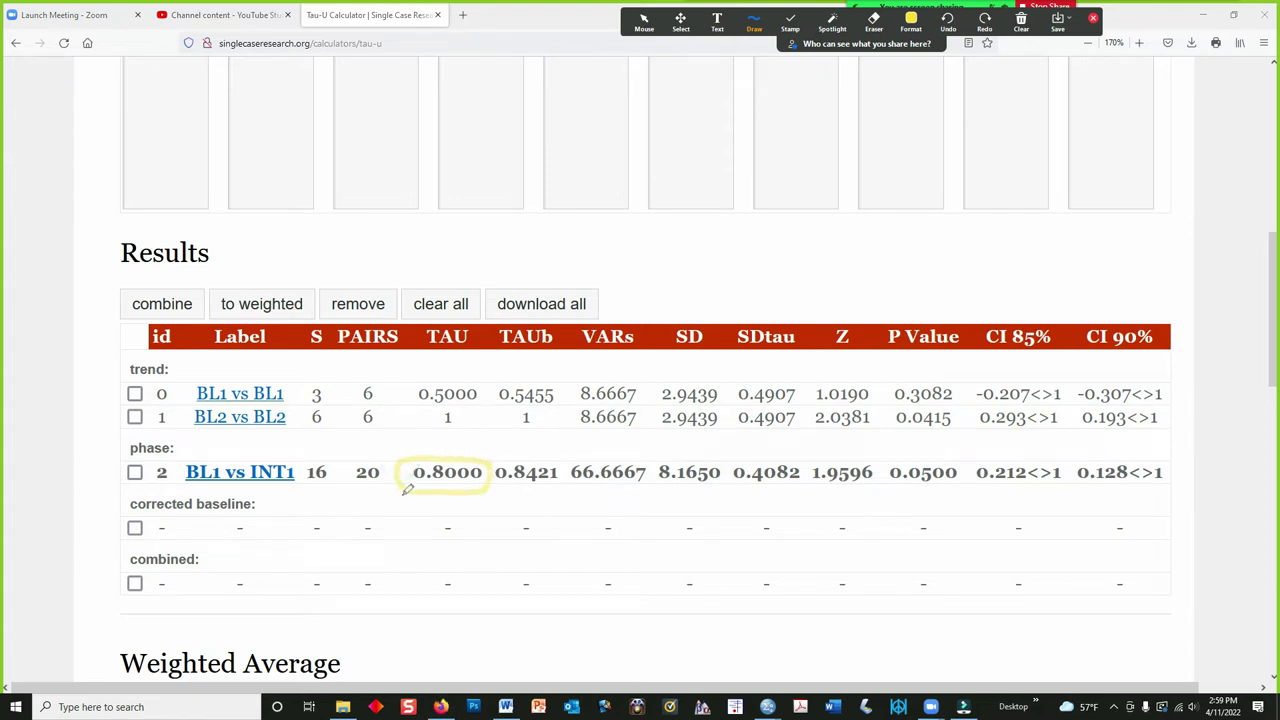
{"action": "key", "text": "Escape"}
{"action": "right_click", "coordinate": [404, 500]}
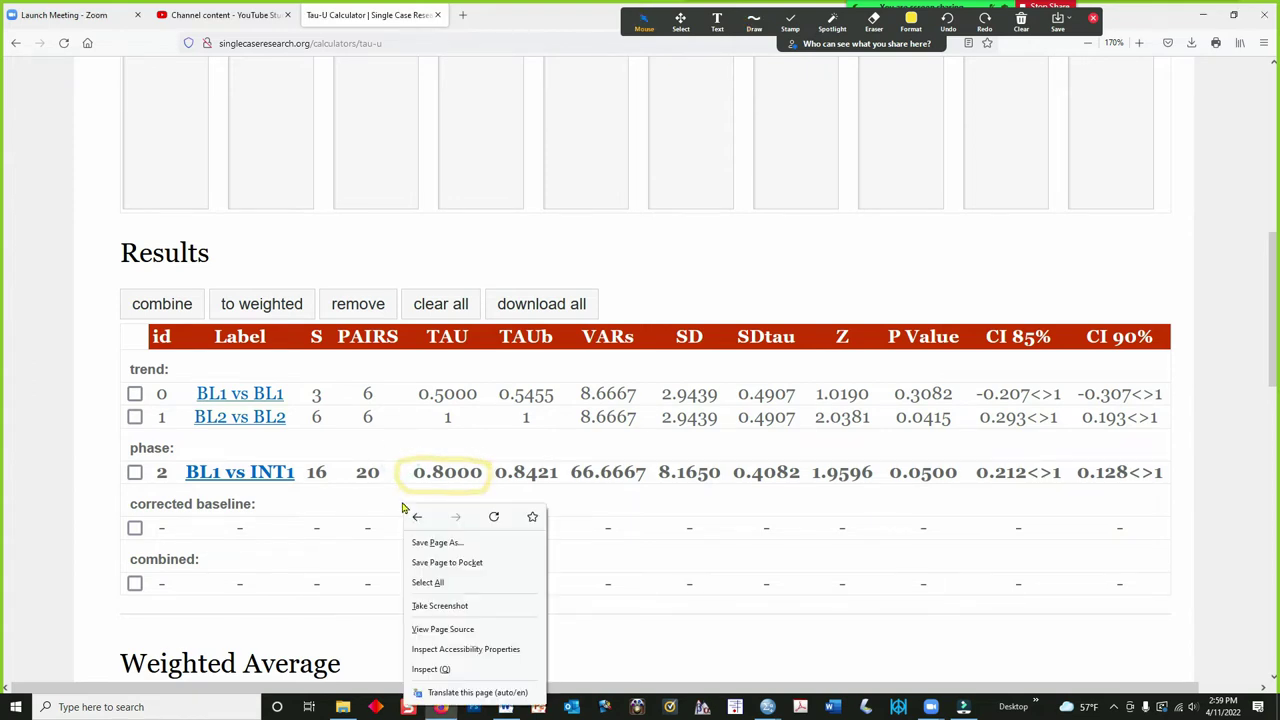
{"action": "left_click", "coordinate": [586, 563]}
Switch to the Word document showing the Tau-U hand calculation and clear all drawings
{"action": "left_click", "coordinate": [507, 706]}
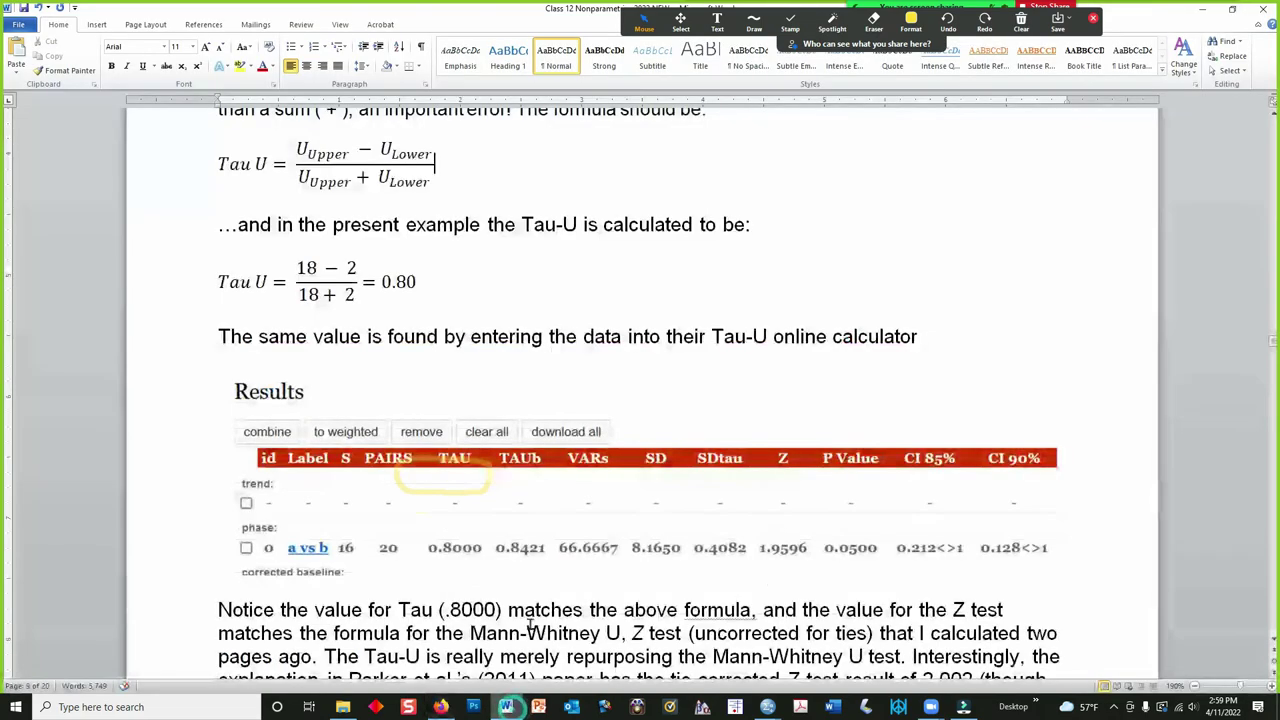
{"action": "left_click", "coordinate": [508, 707]}
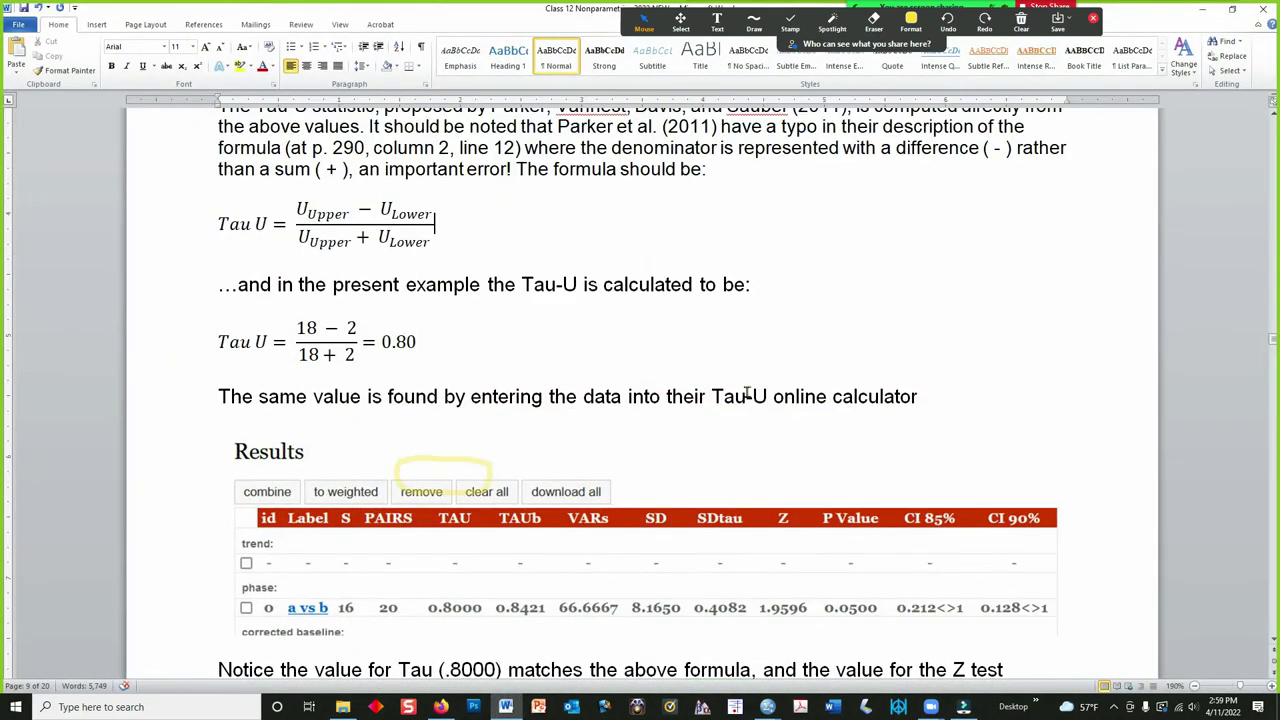
{"action": "left_click", "coordinate": [1021, 22]}
{"action": "left_click", "coordinate": [1021, 50]}
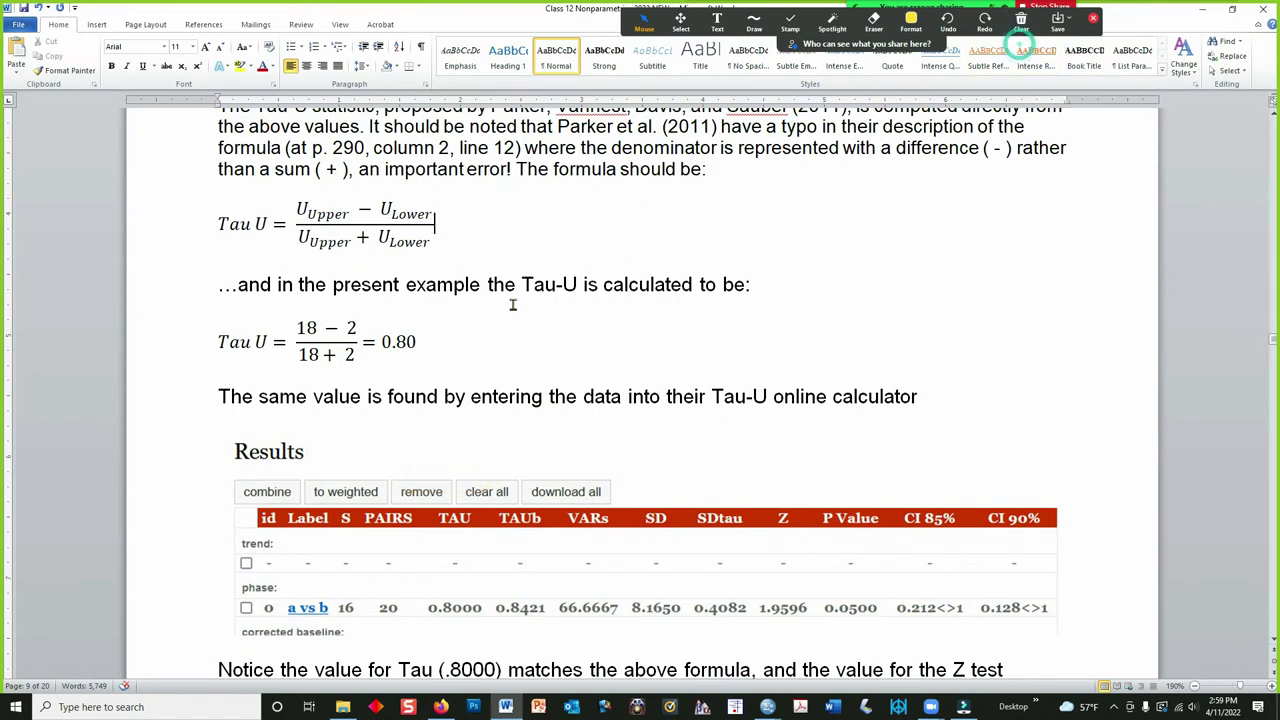
Circle the worked Tau-U equation and the TAU value in the pasted results table, and clear all drawings
{"action": "left_click", "coordinate": [754, 22]}
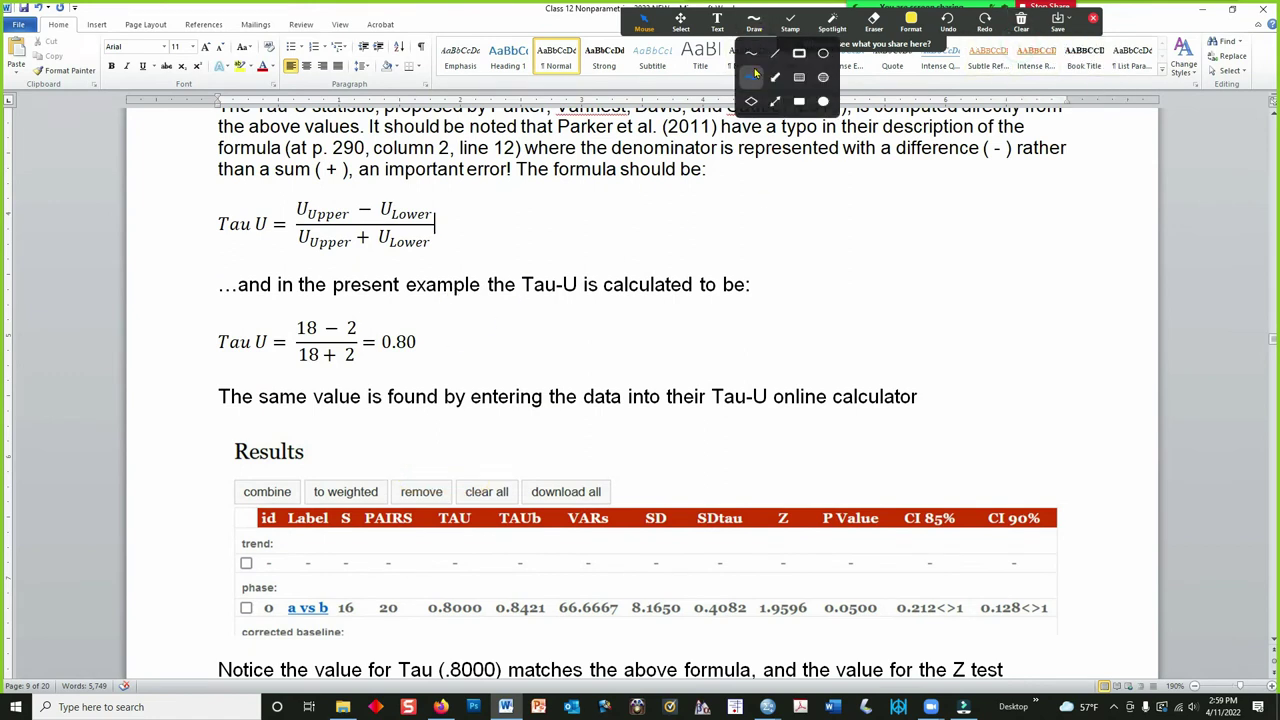
{"action": "left_click", "coordinate": [757, 75]}
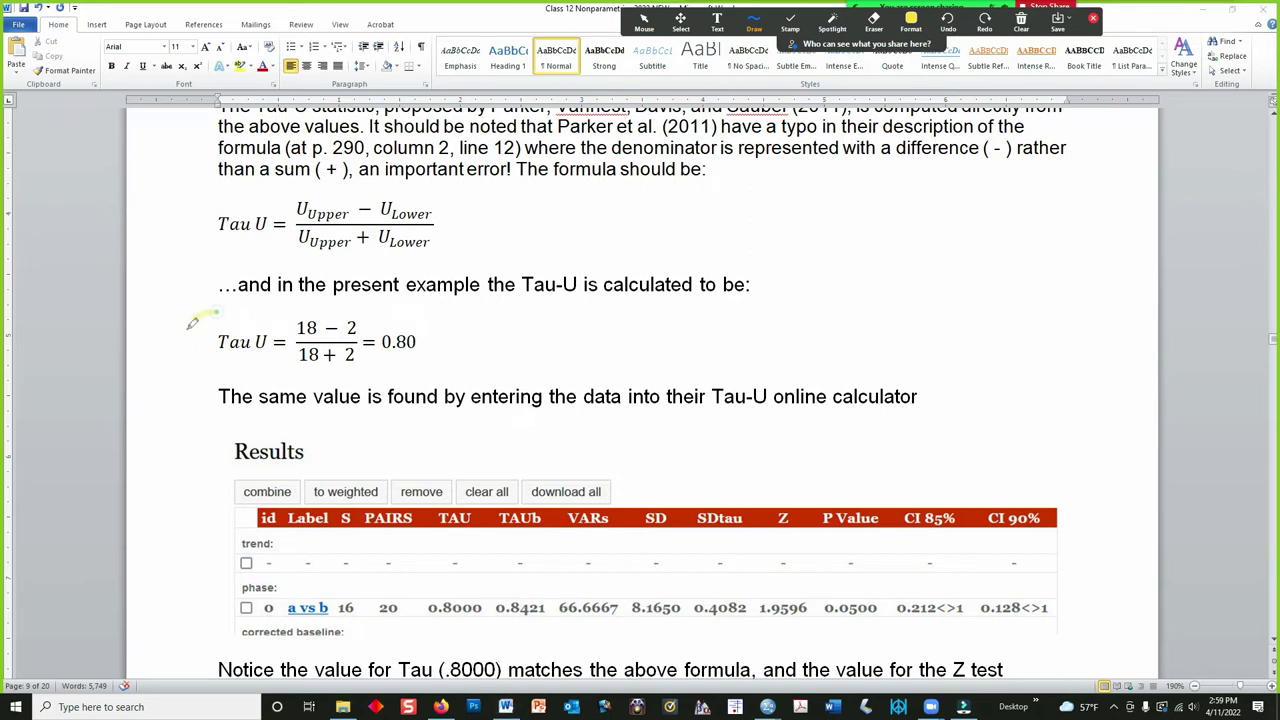
{"action": "mouse_move", "coordinate": [212, 312]}
{"action": "left_mouse_down"}
{"action": "mouse_move", "coordinate": [300, 388]}
{"action": "mouse_move", "coordinate": [466, 337]}
{"action": "mouse_move", "coordinate": [303, 298]}
{"action": "mouse_move", "coordinate": [319, 320]}
{"action": "left_mouse_up"}
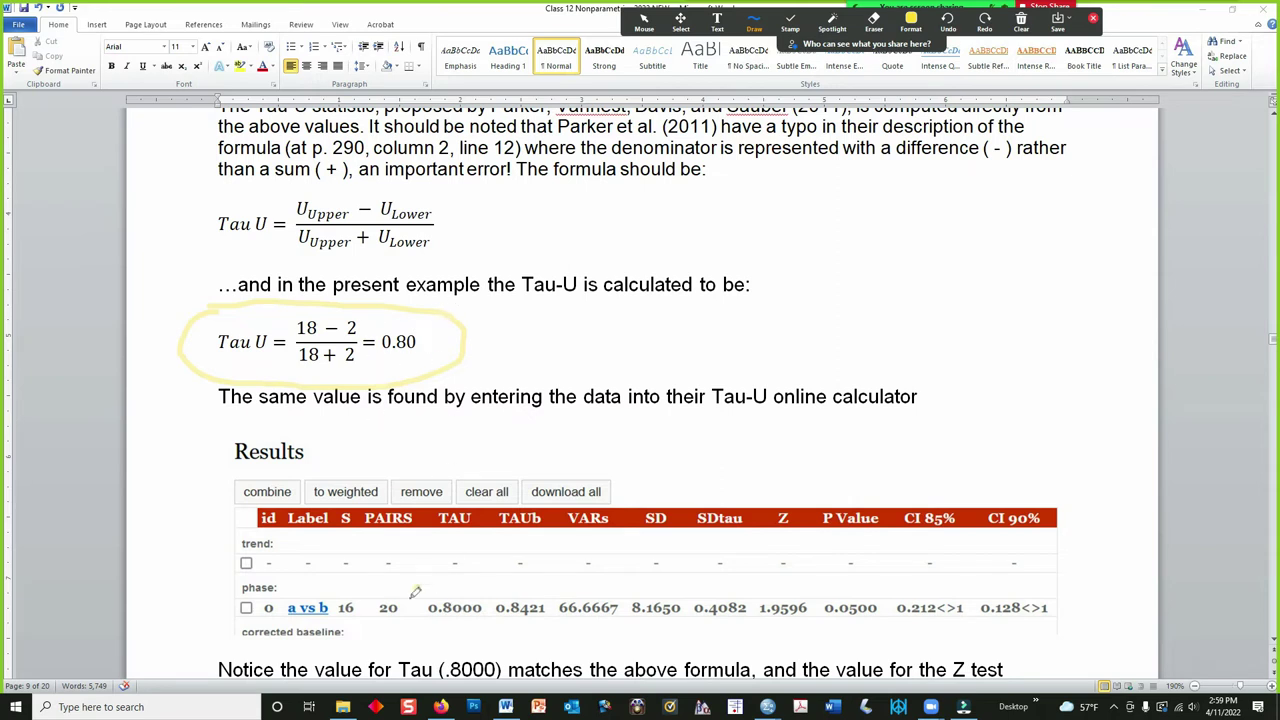
{"action": "mouse_move", "coordinate": [418, 588]}
{"action": "left_mouse_down"}
{"action": "mouse_move", "coordinate": [478, 622]}
{"action": "mouse_move", "coordinate": [500, 600]}
{"action": "mouse_move", "coordinate": [436, 580]}
{"action": "left_mouse_up"}
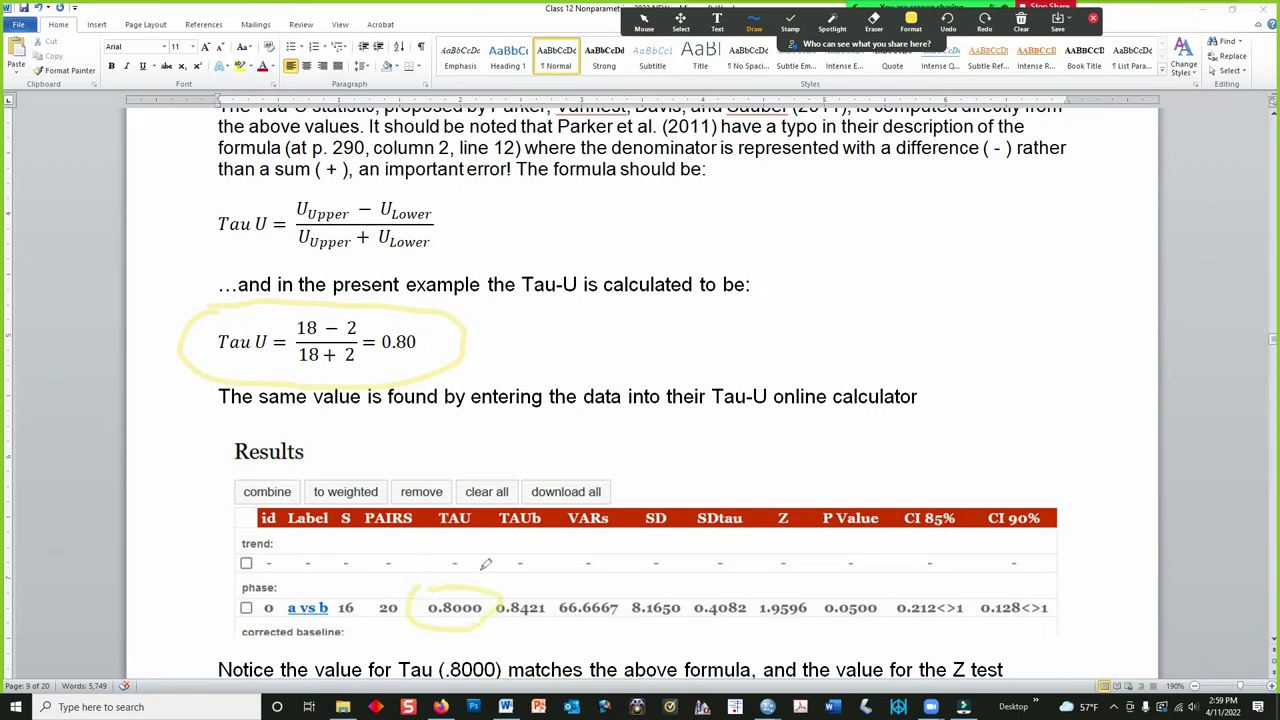
{"action": "left_click", "coordinate": [1021, 24]}
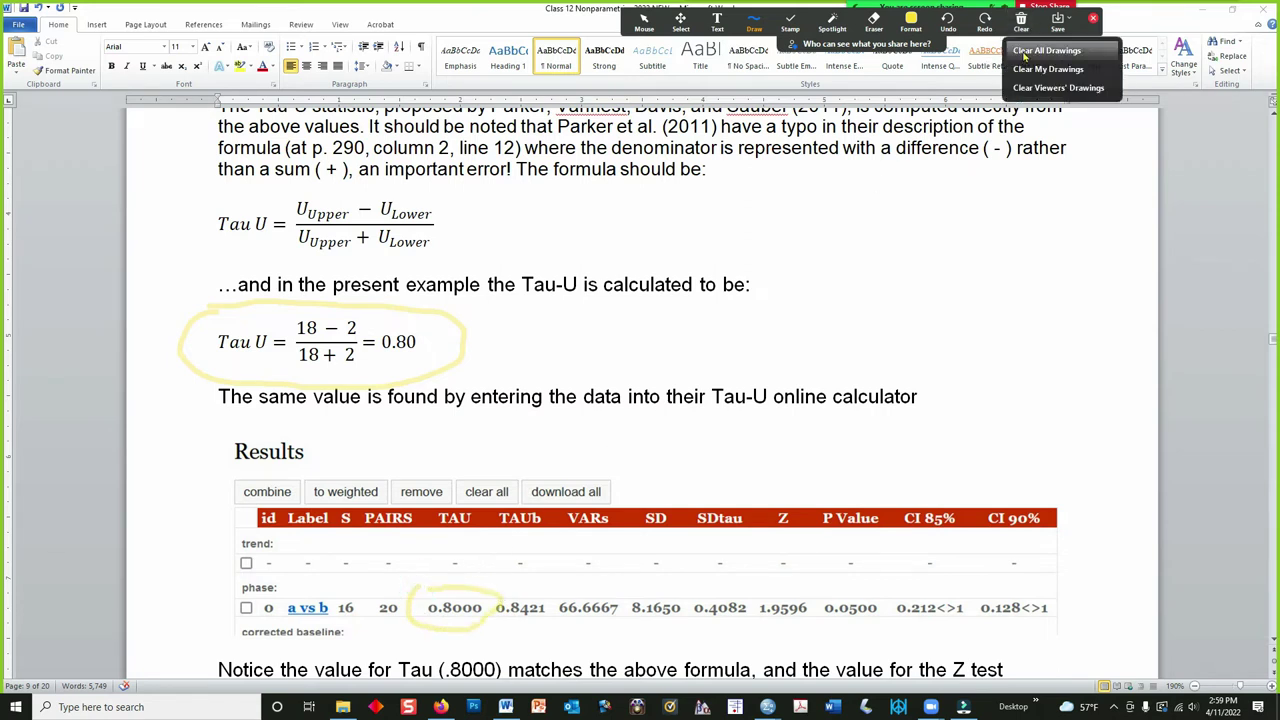
{"action": "left_click", "coordinate": [1025, 50]}
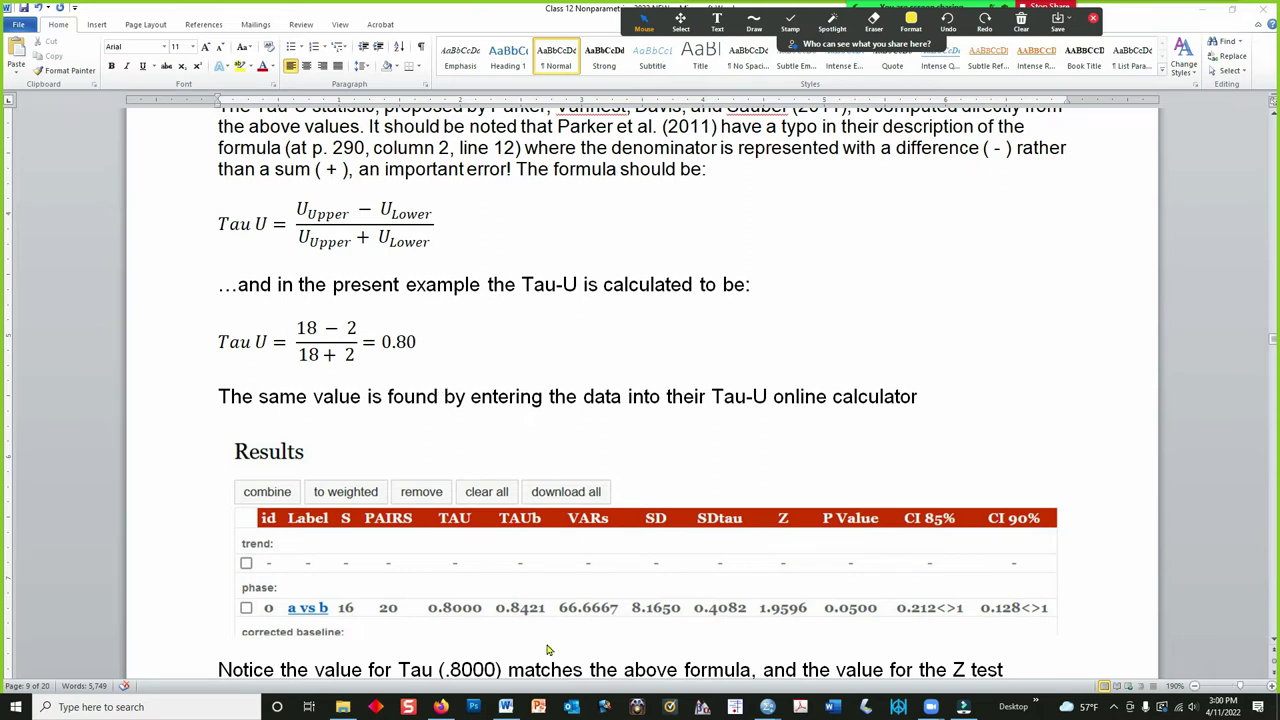
Switch back to the Tau-U Calculator in Firefox, mark the BL1 vs INT1 row's Z and P values, and clear all drawings
{"action": "mouse_move", "coordinate": [443, 707]}
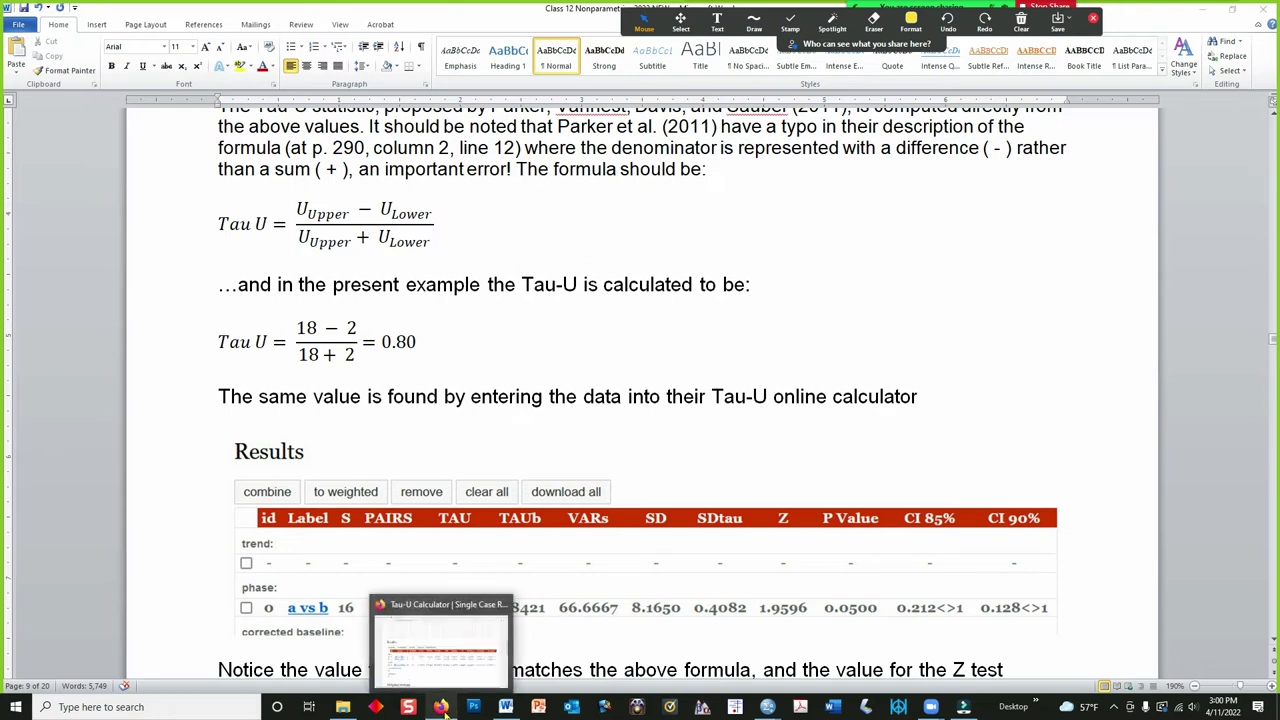
{"action": "left_click", "coordinate": [441, 652]}
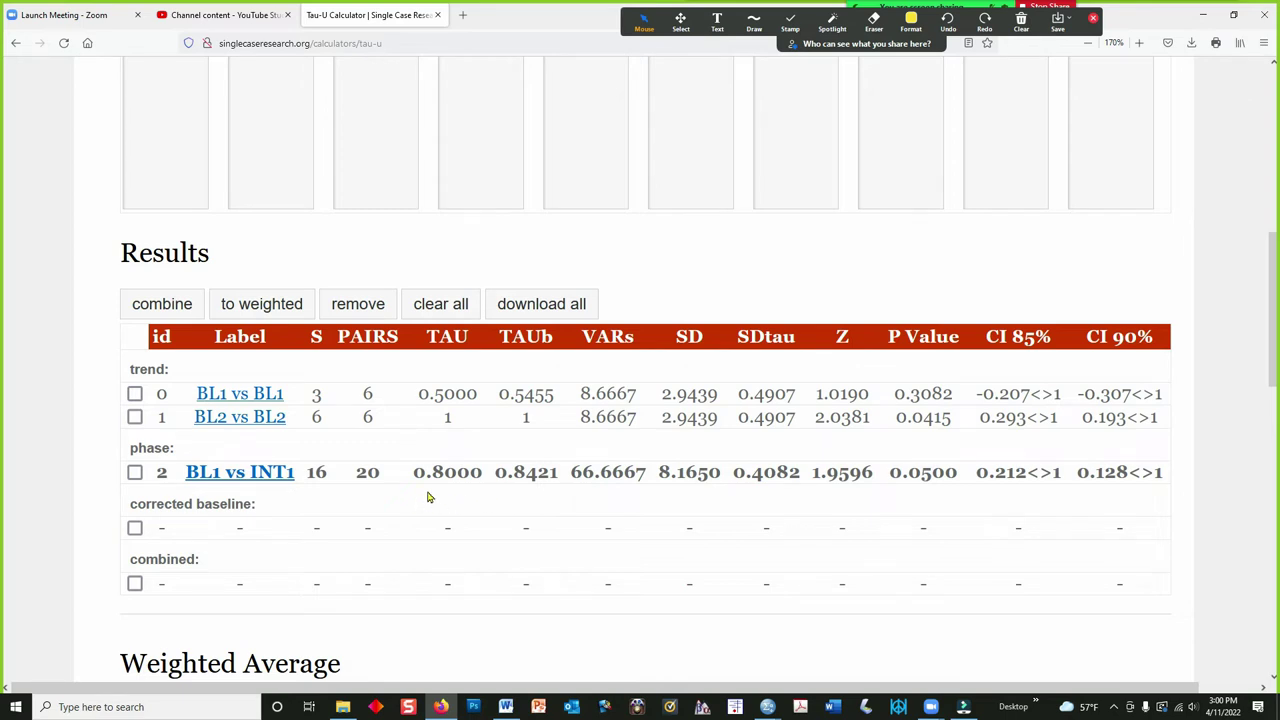
{"action": "mouse_move", "coordinate": [754, 22]}
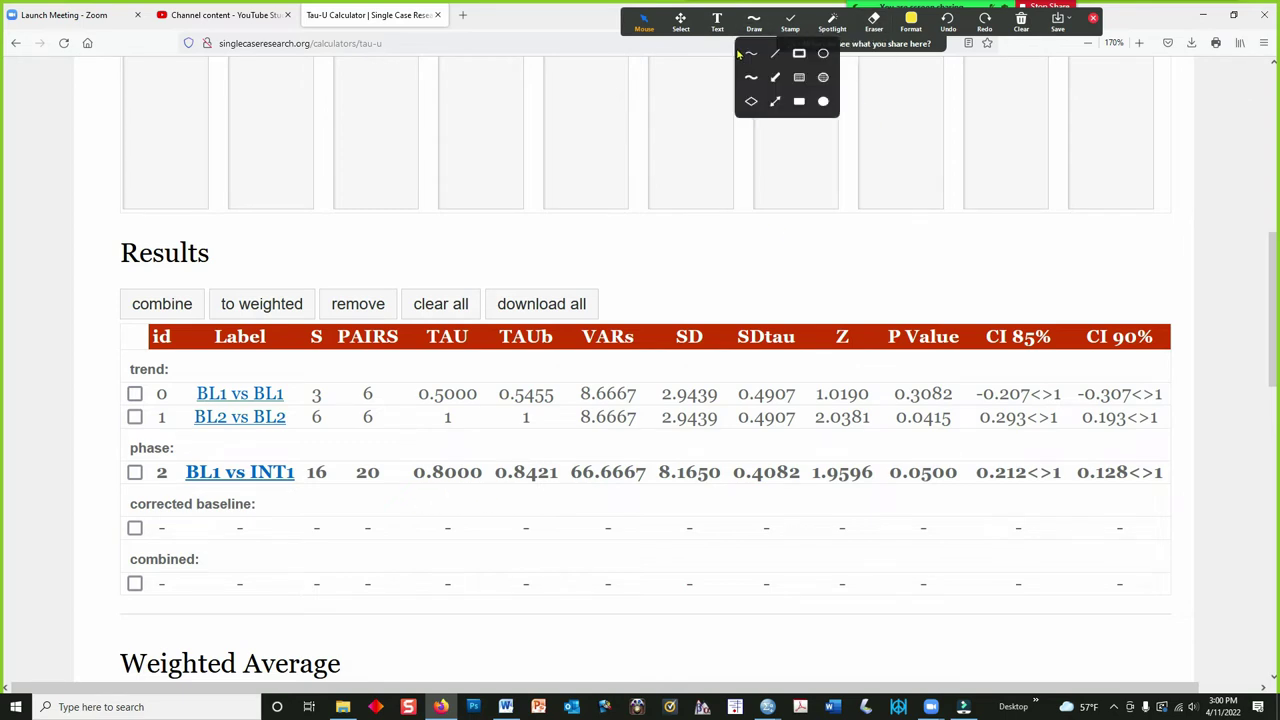
{"action": "left_click", "coordinate": [751, 75]}
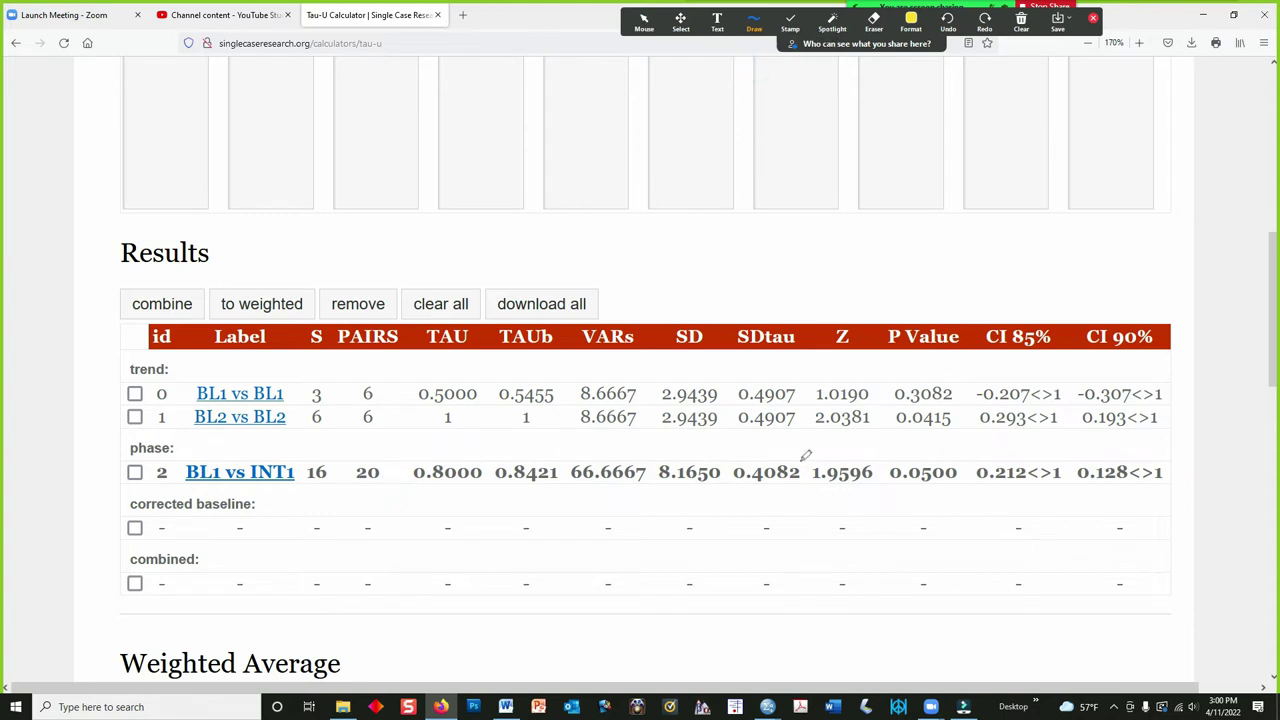
{"action": "mouse_move", "coordinate": [812, 452]}
{"action": "left_mouse_down"}
{"action": "mouse_move", "coordinate": [804, 478]}
{"action": "mouse_move", "coordinate": [836, 490]}
{"action": "mouse_move", "coordinate": [882, 474]}
{"action": "mouse_move", "coordinate": [880, 454]}
{"action": "mouse_move", "coordinate": [808, 460]}
{"action": "left_mouse_up"}
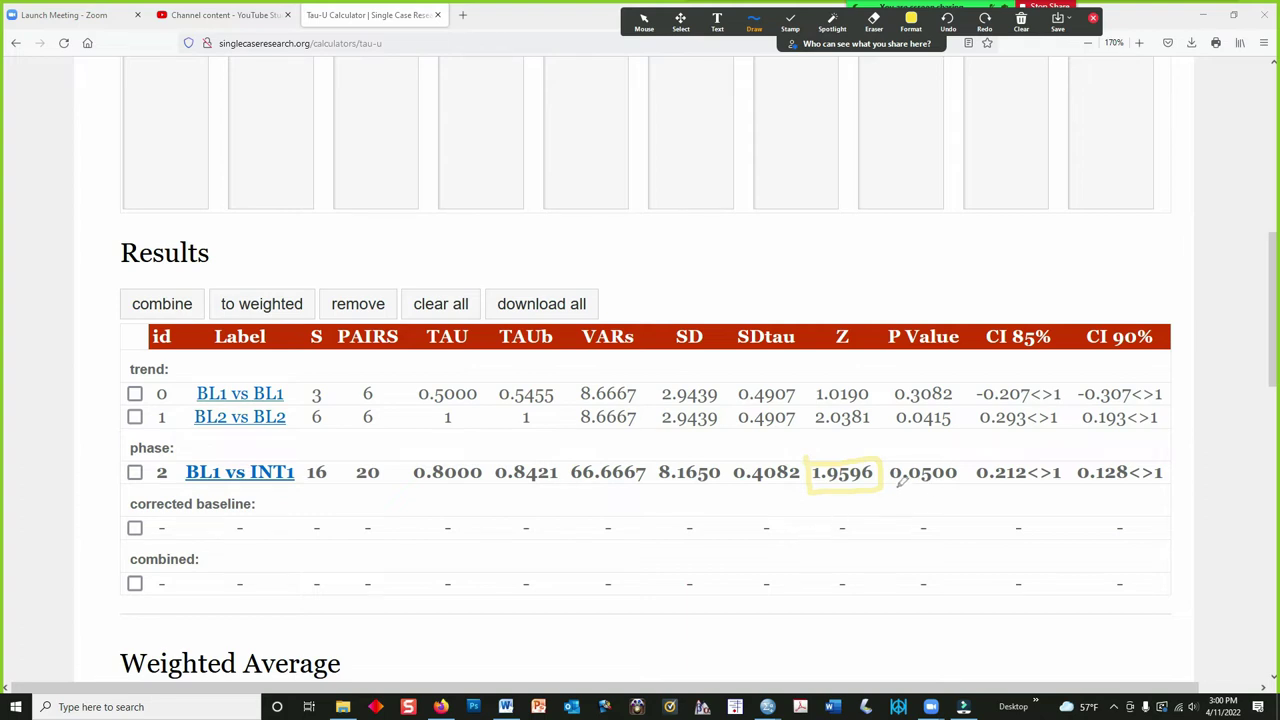
{"action": "left_click_drag", "start_coordinate": [960, 486], "coordinate": [890, 486]}
{"action": "left_click", "coordinate": [1022, 32]}
{"action": "left_click", "coordinate": [1035, 50]}
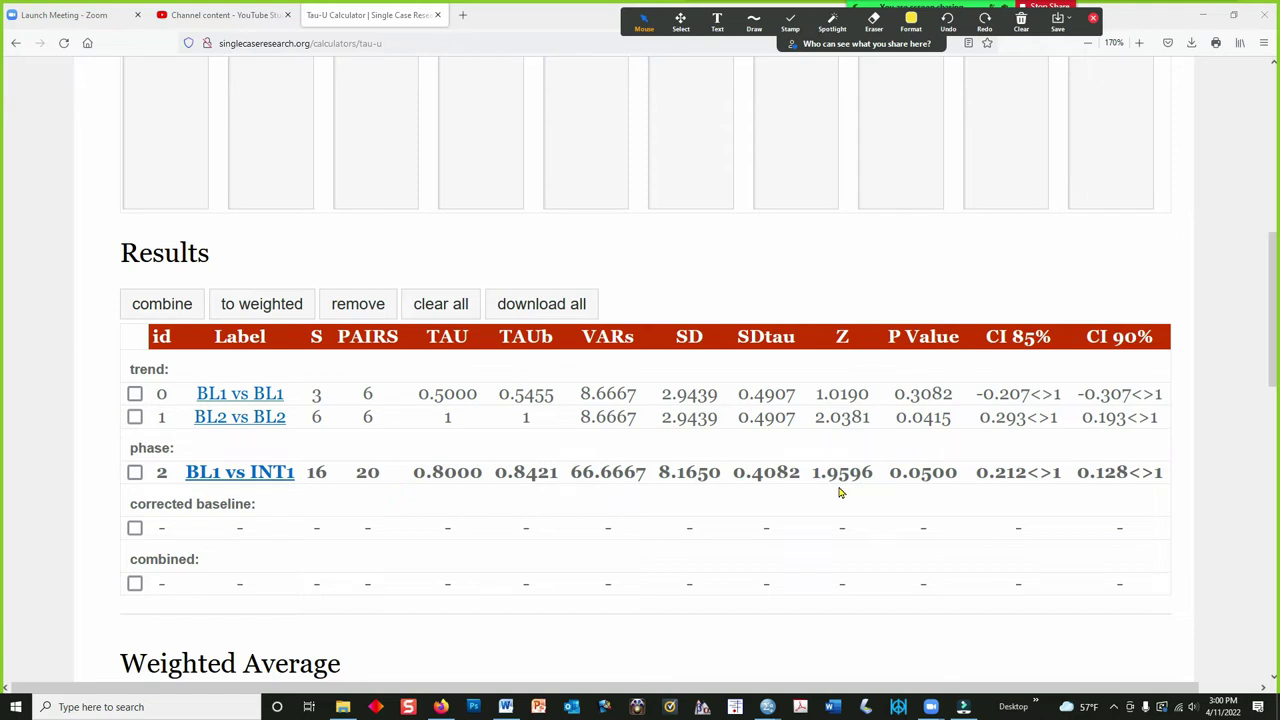
Highlight the BL1 vs INT1 P value and compare it with the Mann-Whitney test statistics in the SPSS output
{"action": "double_click", "coordinate": [954, 472]}
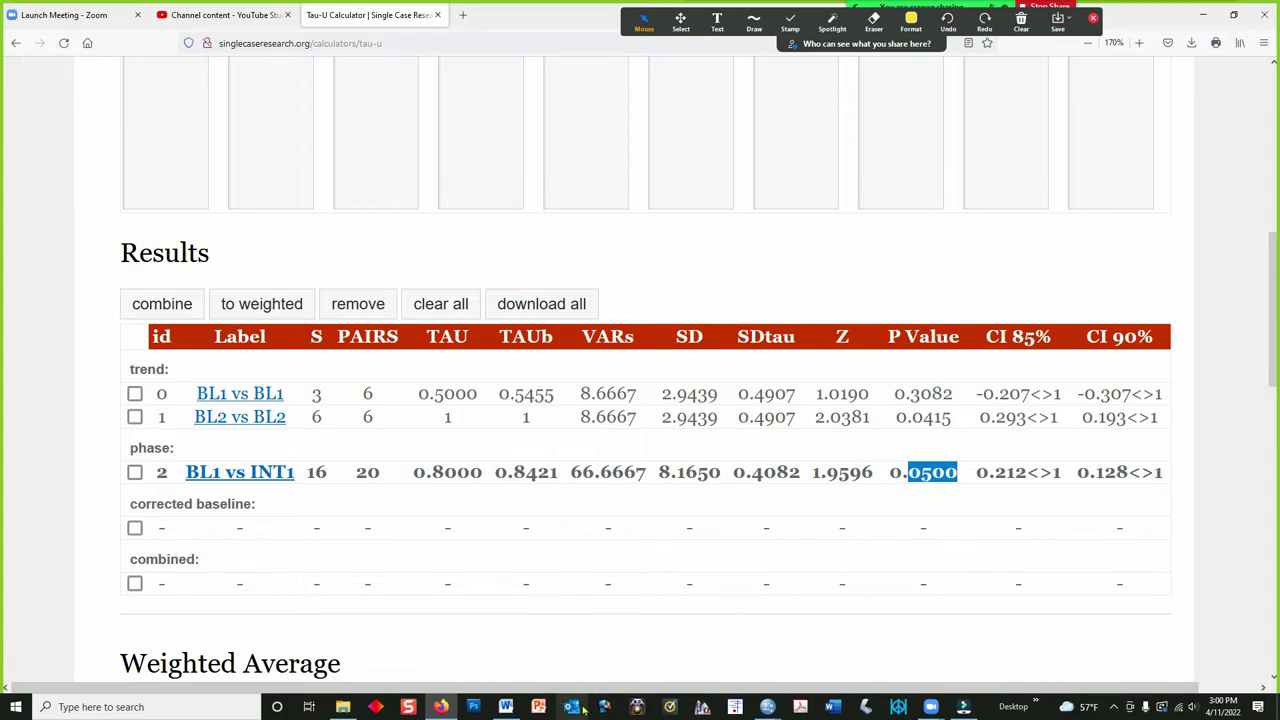
{"action": "mouse_move", "coordinate": [768, 708]}
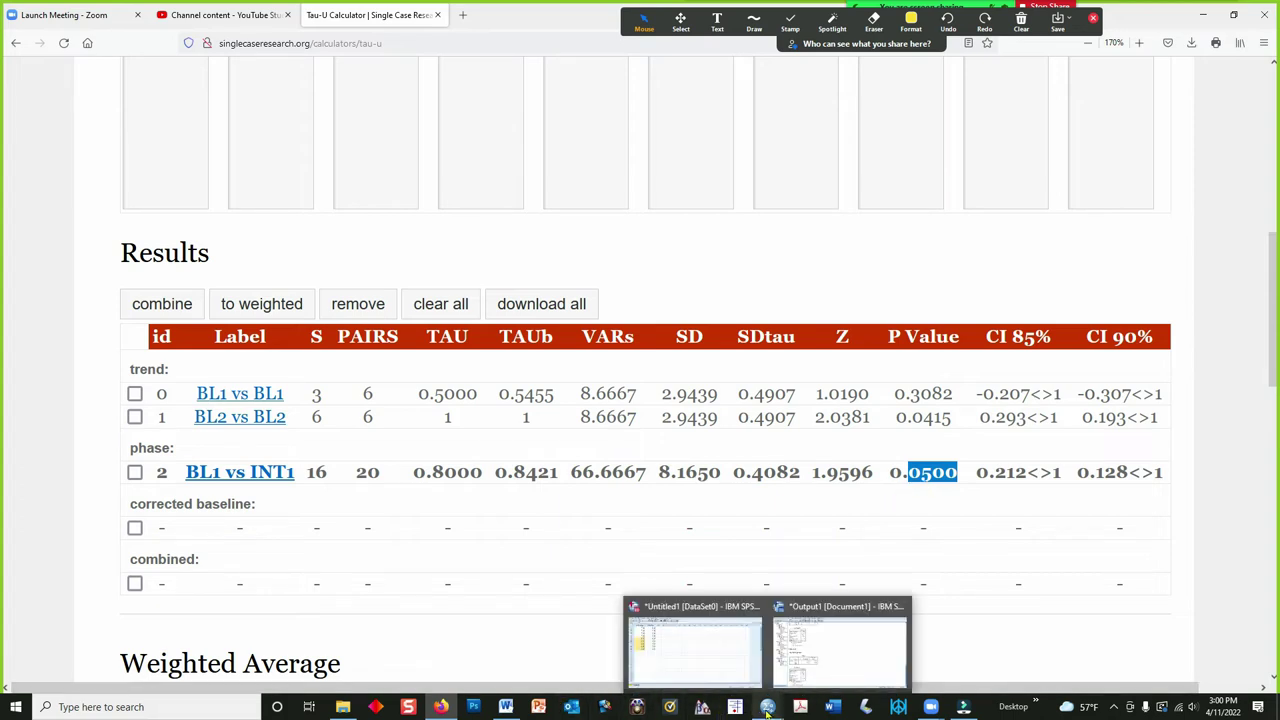
{"action": "left_click", "coordinate": [840, 645]}
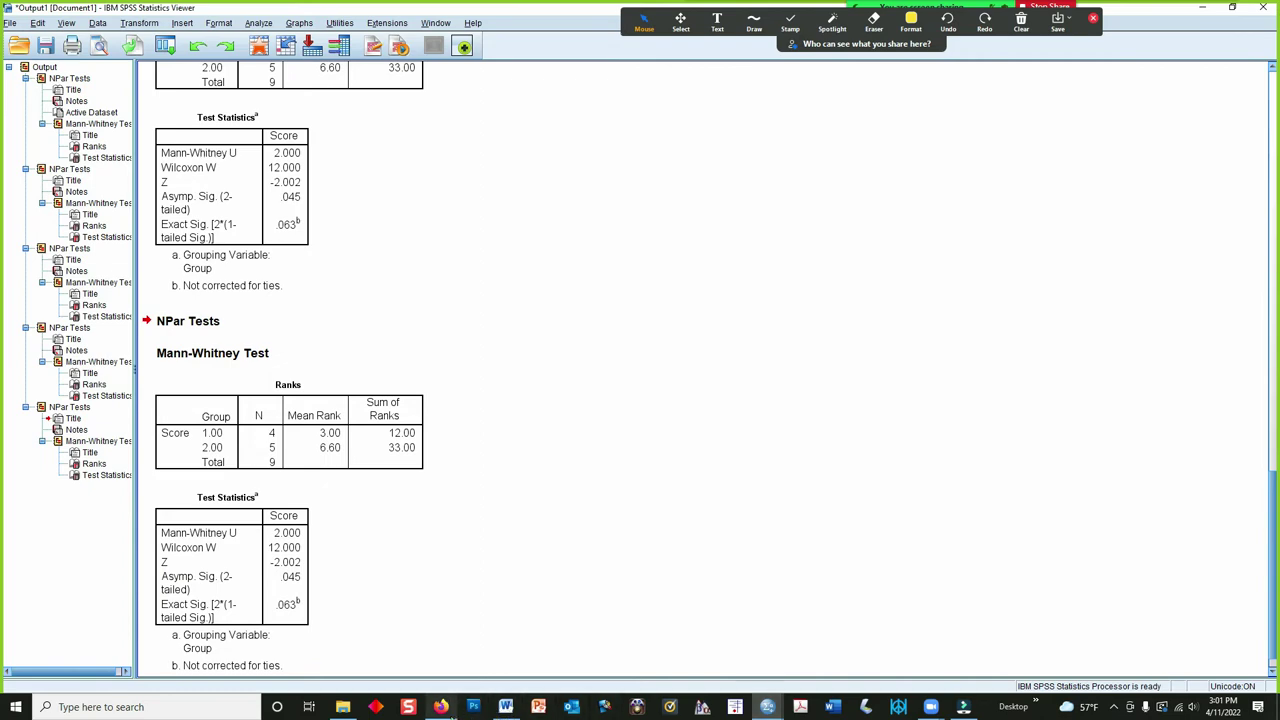
{"action": "left_click", "coordinate": [1210, 9]}
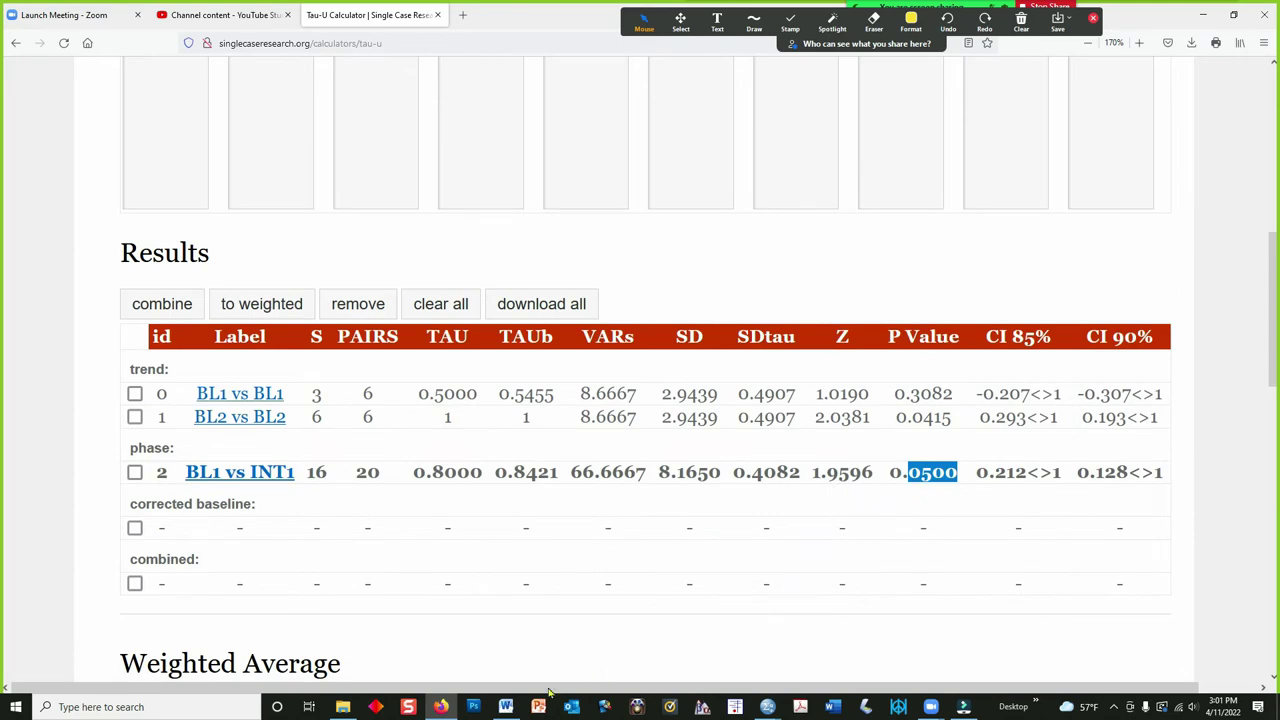
Switch to the Word document and review the worked Mann-Whitney Z calculation that omits the correction for ties
{"action": "left_click", "coordinate": [508, 707]}
{"action": "scroll", "coordinate": [568, 528], "scroll_direction": "up", "scroll_amount": 5}
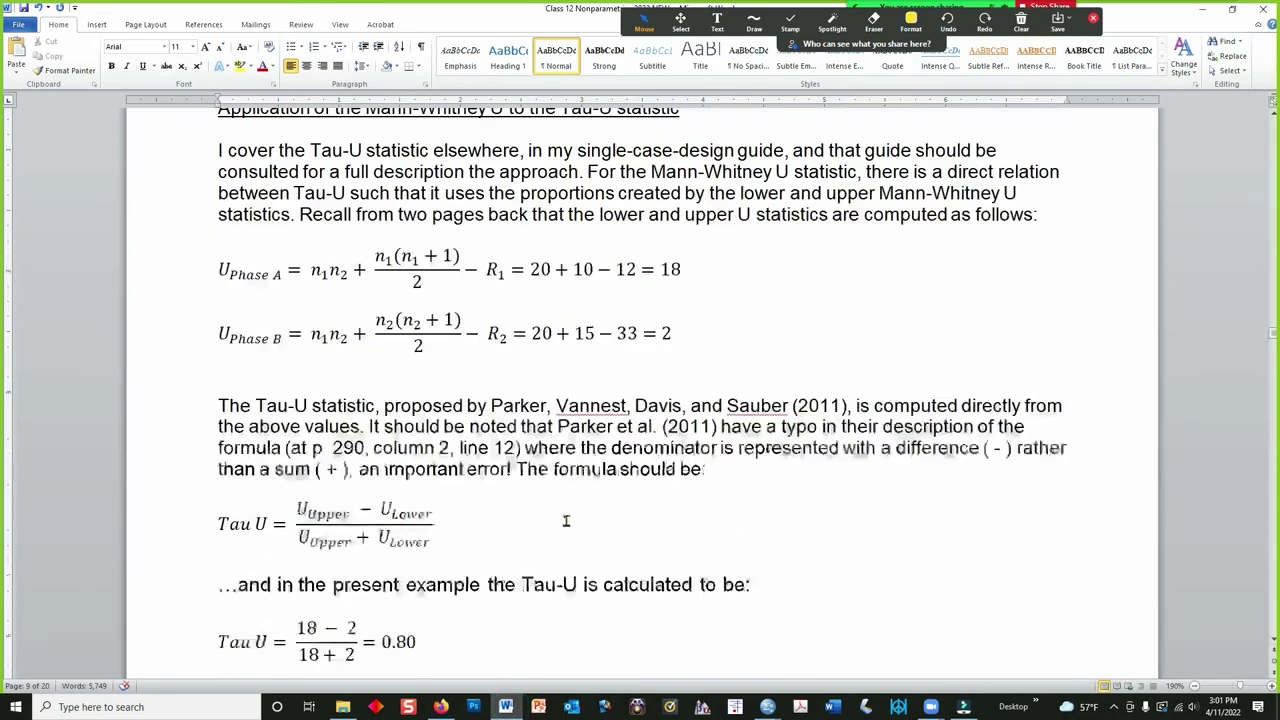
{"action": "scroll", "coordinate": [572, 514], "scroll_direction": "up", "scroll_amount": 10}
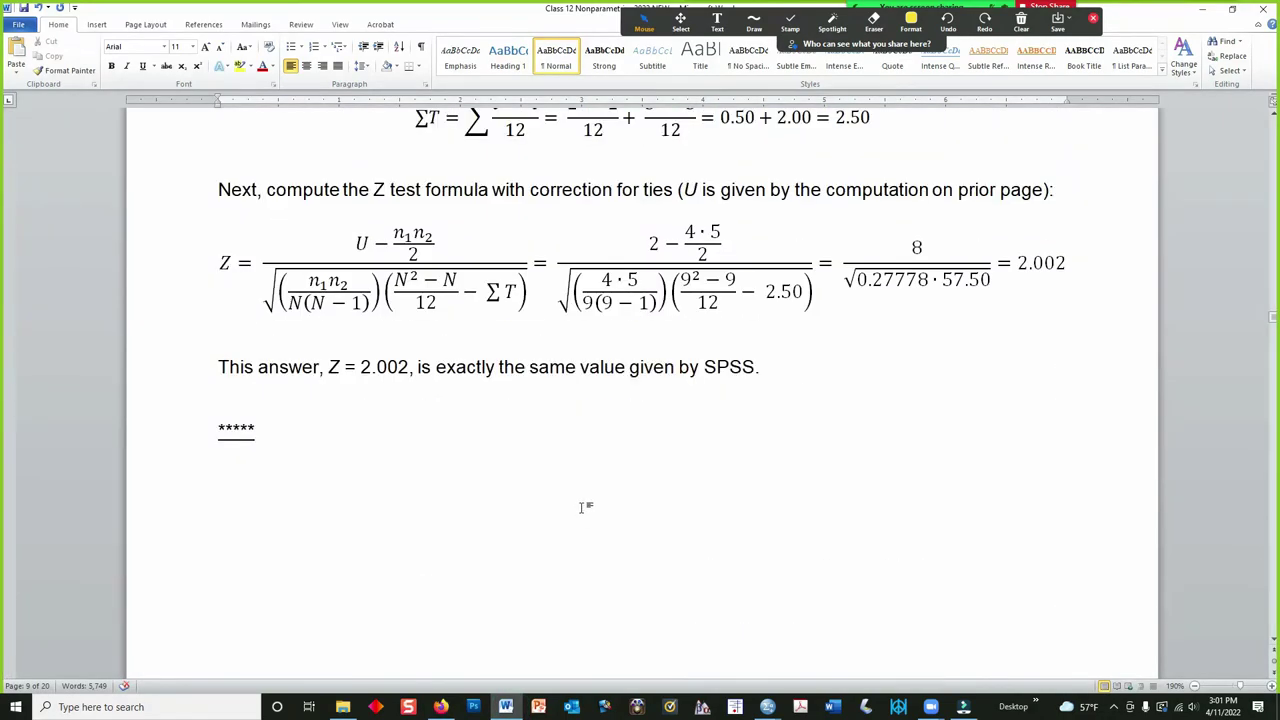
{"action": "scroll", "coordinate": [582, 508], "scroll_direction": "up", "scroll_amount": 10}
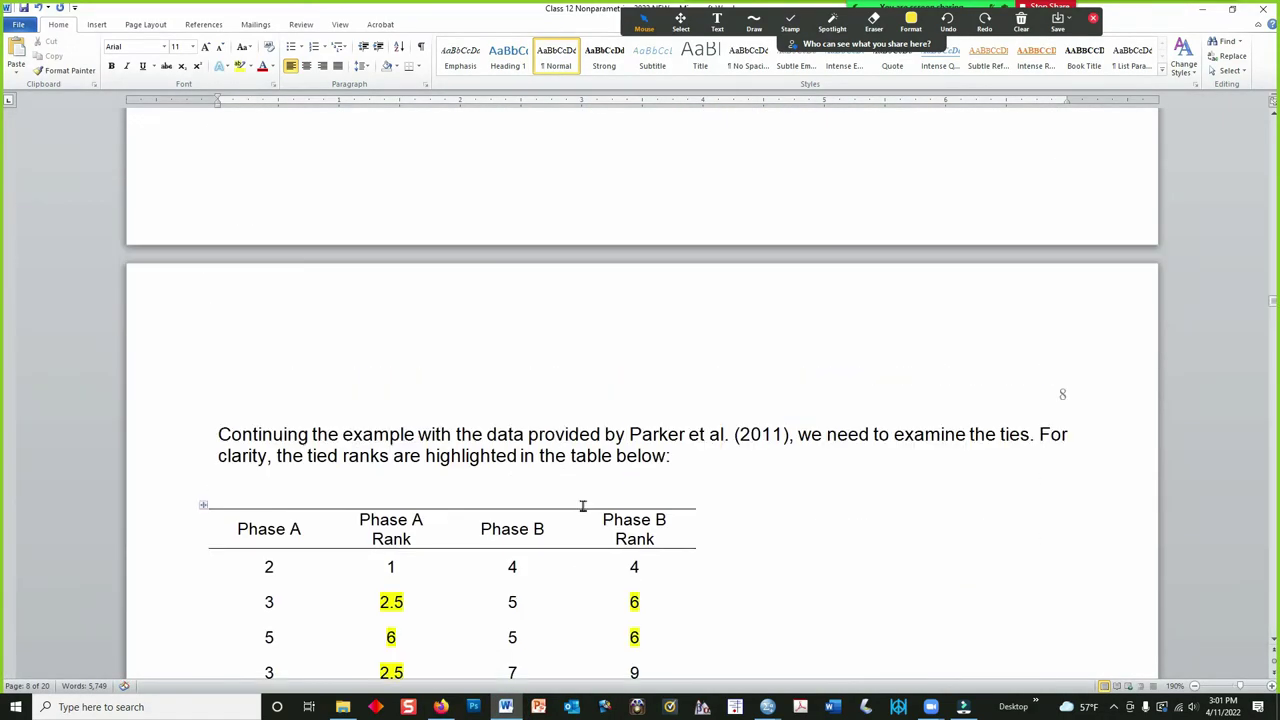
{"action": "scroll", "coordinate": [585, 508], "scroll_direction": "up", "scroll_amount": 8}
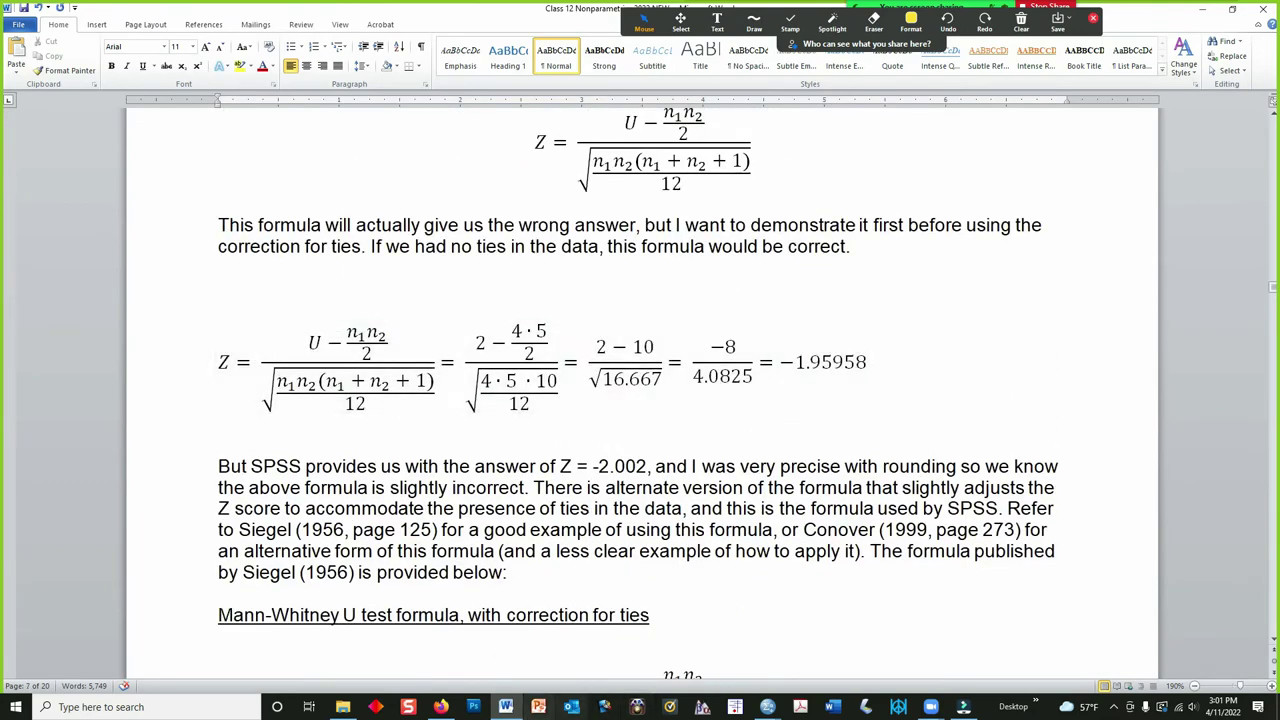
Switch back to the Tau-U Calculator in Firefox, circle the BL1 vs INT1 row's Z and TAU values, and clear all drawings
{"action": "mouse_move", "coordinate": [442, 706]}
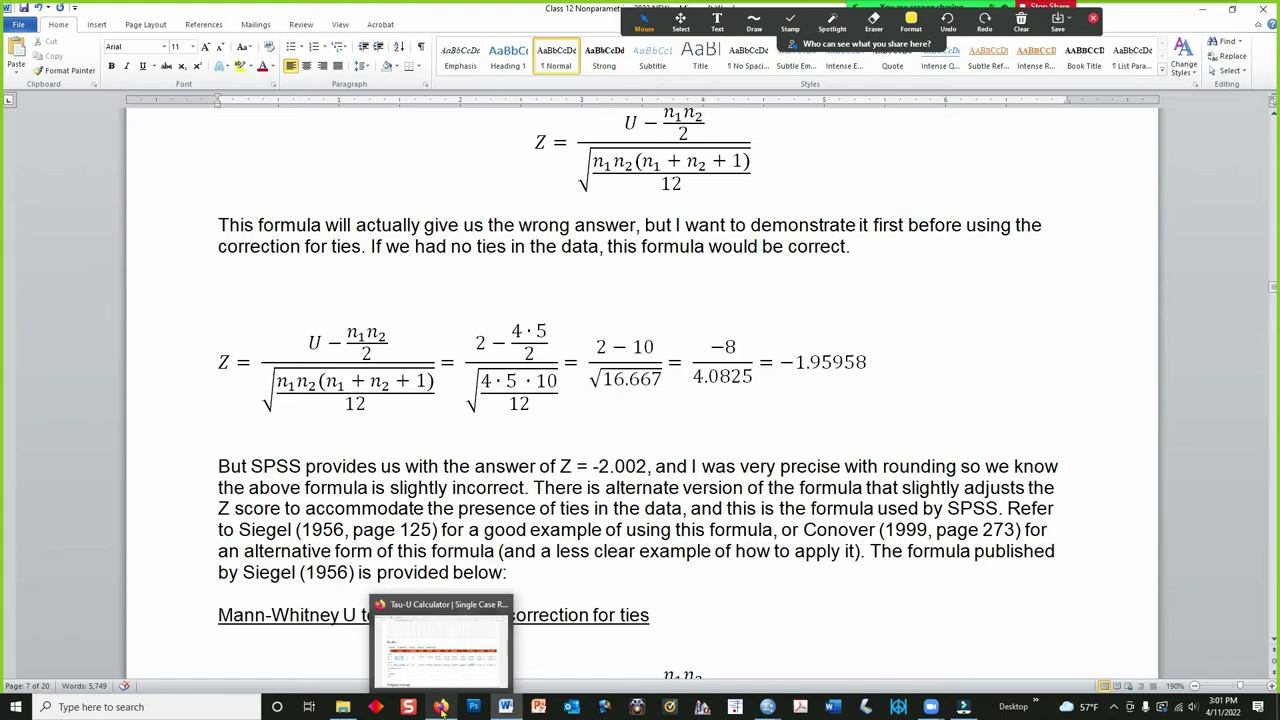
{"action": "left_click", "coordinate": [462, 678]}
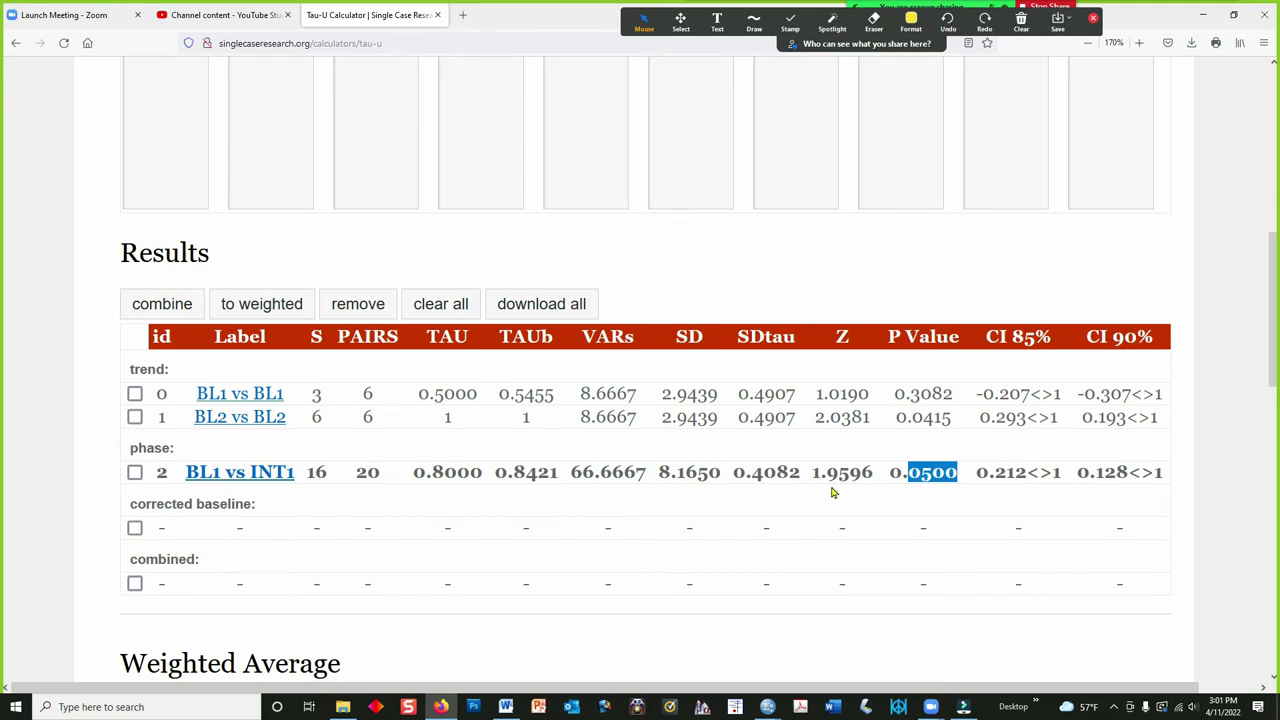
{"action": "left_click", "coordinate": [751, 24]}
{"action": "left_click", "coordinate": [751, 77]}
{"action": "mouse_move", "coordinate": [815, 496]}
{"action": "left_mouse_down"}
{"action": "mouse_move", "coordinate": [880, 478]}
{"action": "mouse_move", "coordinate": [805, 452]}
{"action": "left_mouse_up"}
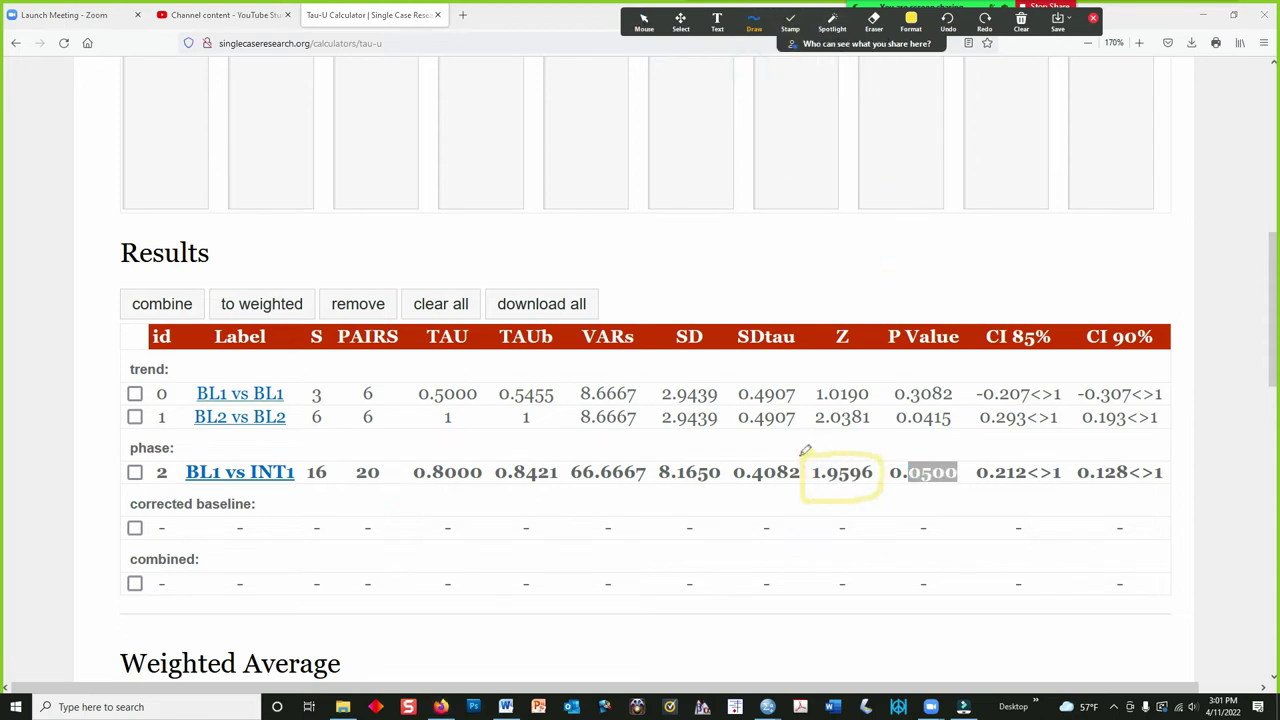
{"action": "mouse_move", "coordinate": [422, 451]}
{"action": "left_mouse_down"}
{"action": "mouse_move", "coordinate": [406, 476]}
{"action": "mouse_move", "coordinate": [482, 492]}
{"action": "mouse_move", "coordinate": [445, 450]}
{"action": "left_mouse_up"}
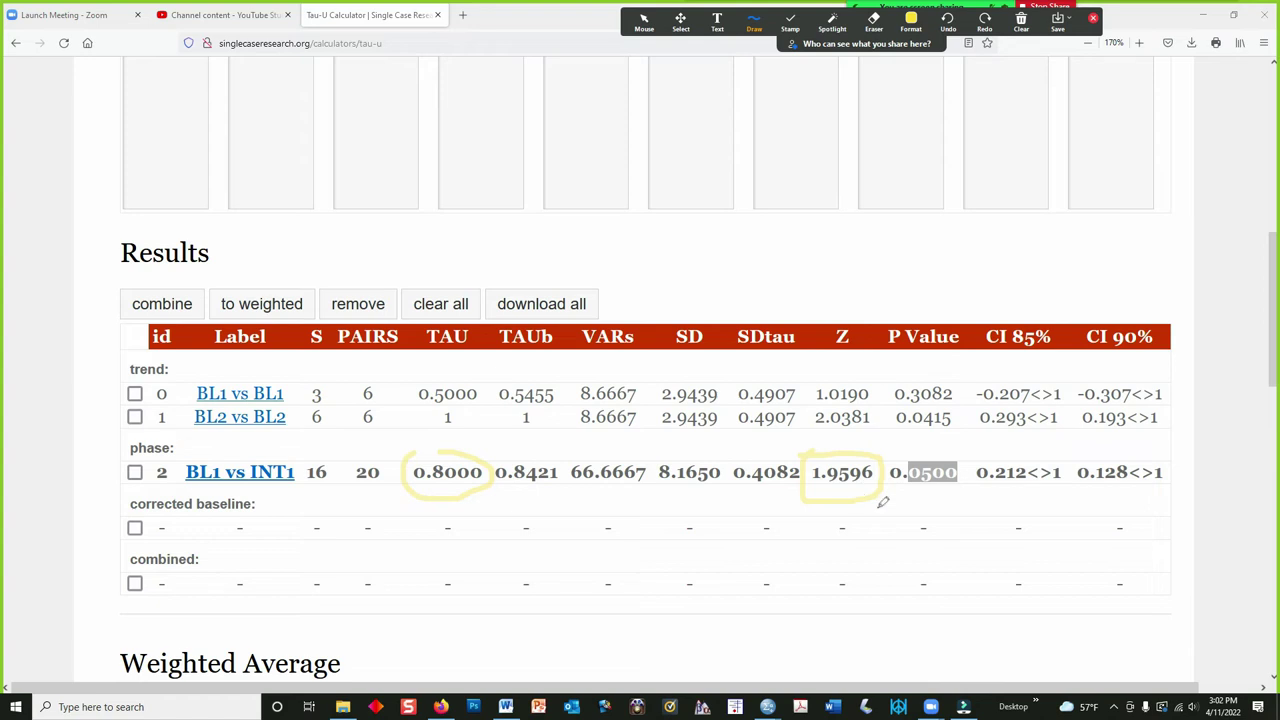
{"action": "left_click_drag", "start_coordinate": [850, 497], "coordinate": [851, 514]}
{"action": "key", "text": "Escape"}
{"action": "left_click", "coordinate": [1021, 22]}
{"action": "left_click", "coordinate": [1034, 46]}
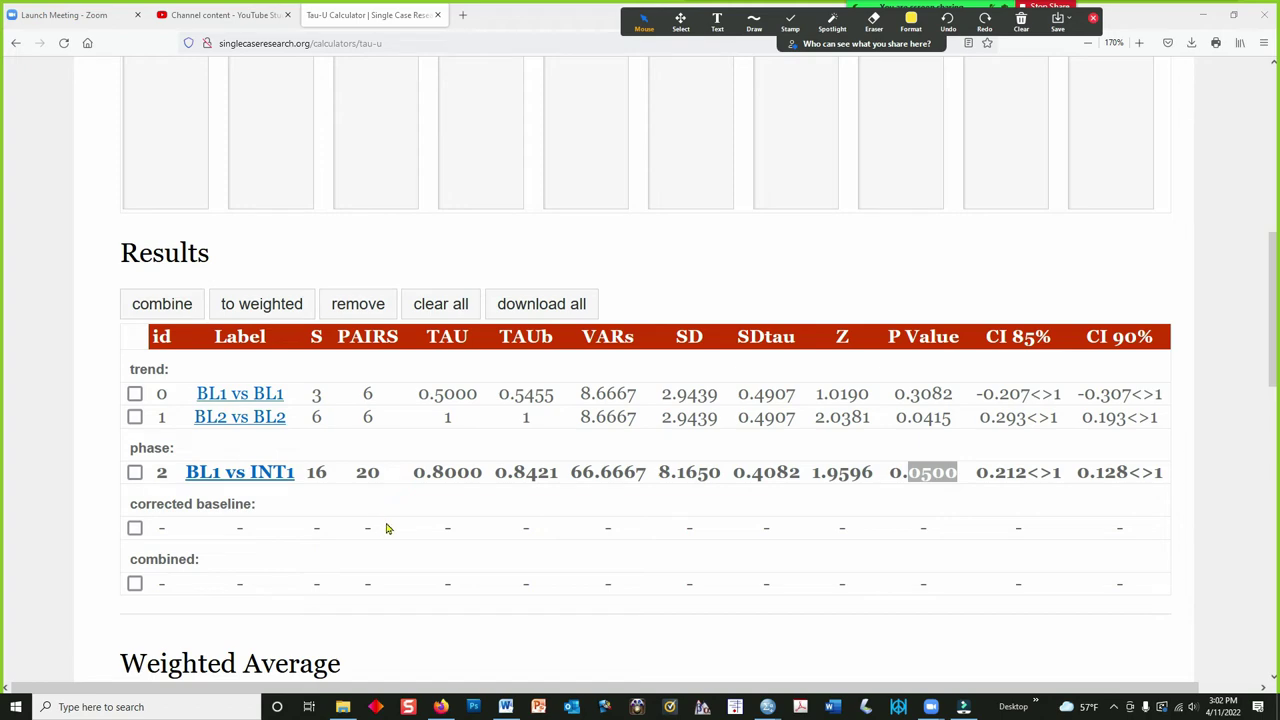
Contrast BL2 with INT2 with baseline correction enabled, and bring up the results table
{"action": "scroll", "coordinate": [388, 528], "scroll_direction": "up", "scroll_amount": 5}
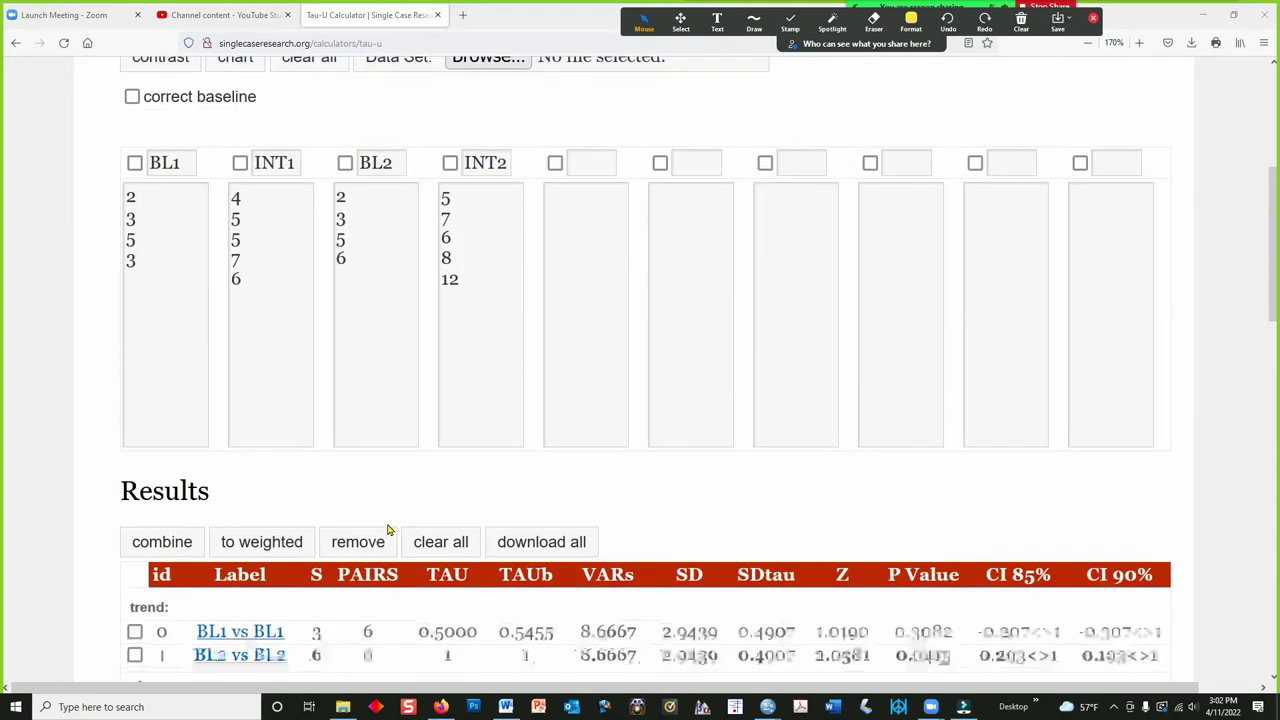
{"action": "scroll", "coordinate": [363, 366], "scroll_direction": "down", "scroll_amount": 5}
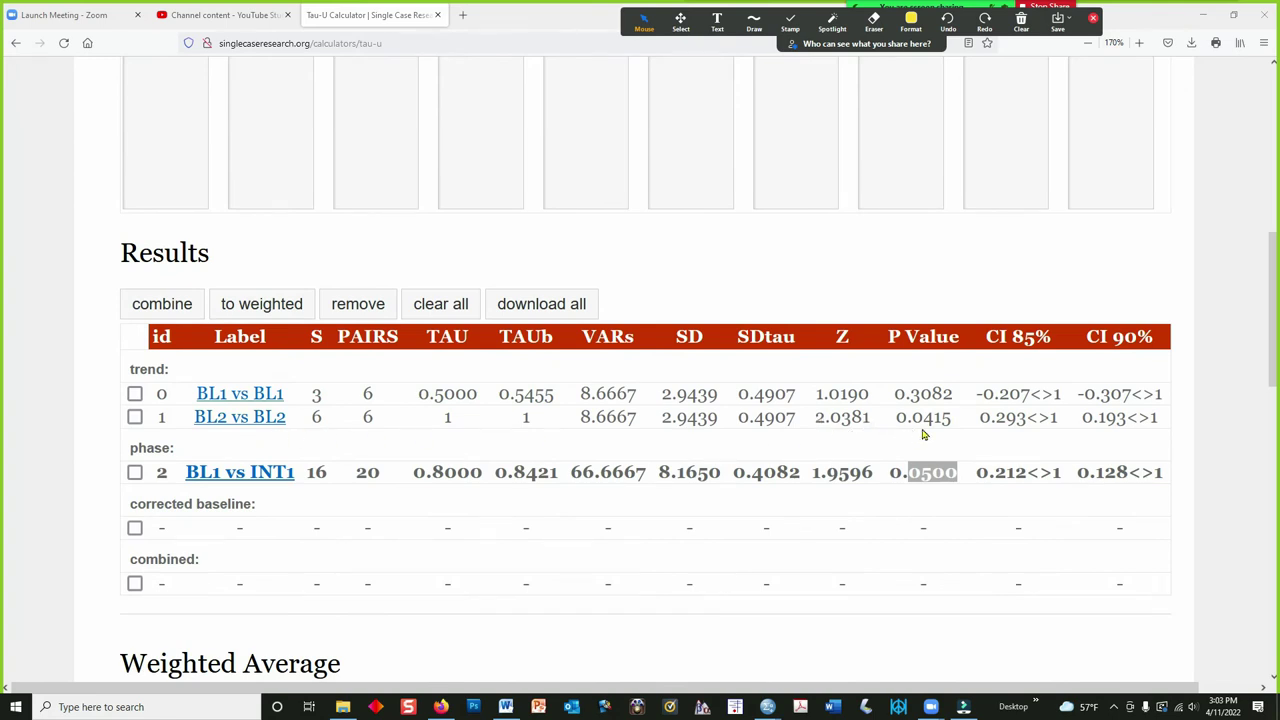
{"action": "scroll", "coordinate": [699, 434], "scroll_direction": "up", "scroll_amount": 3}
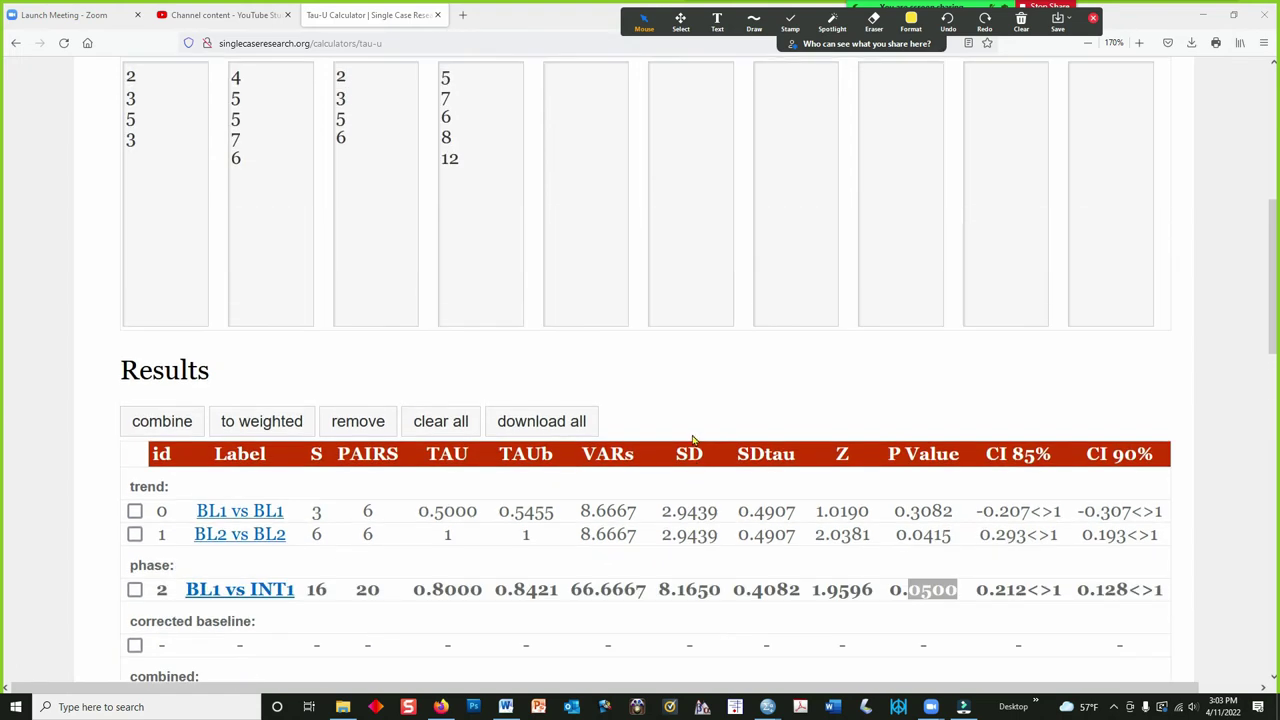
{"action": "scroll", "coordinate": [699, 434], "scroll_direction": "up", "scroll_amount": 2}
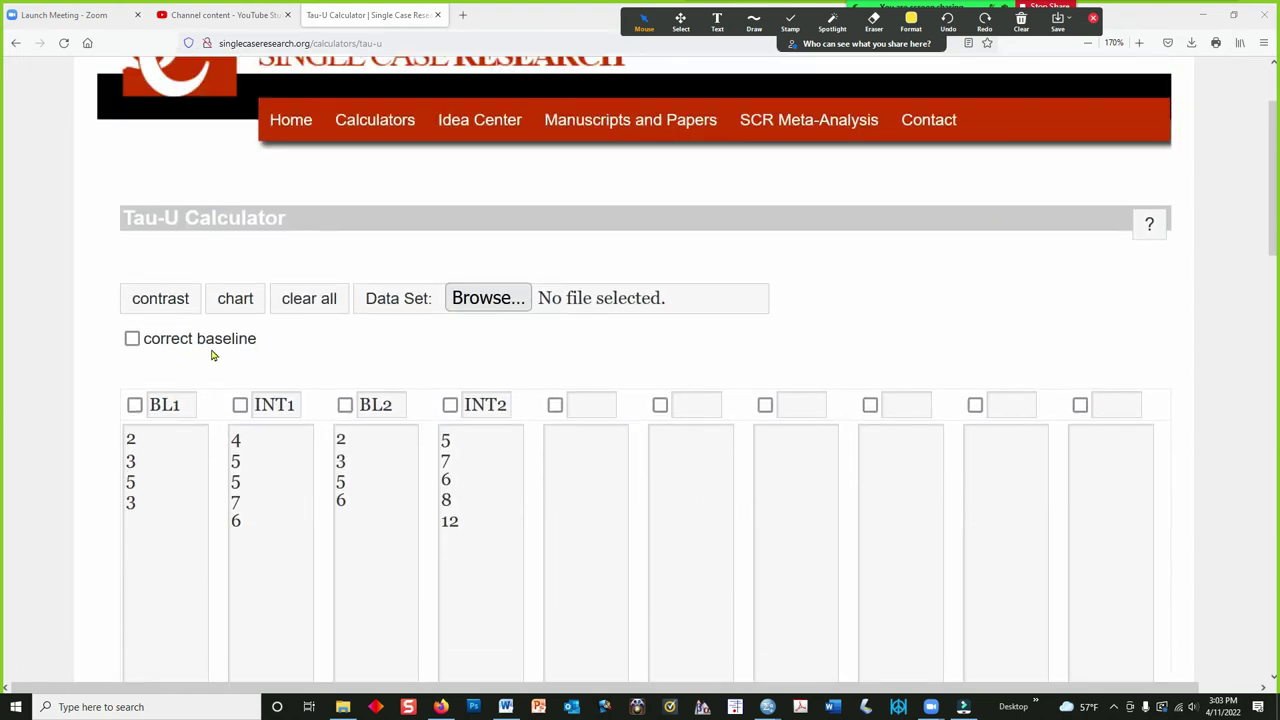
{"action": "left_click", "coordinate": [345, 404]}
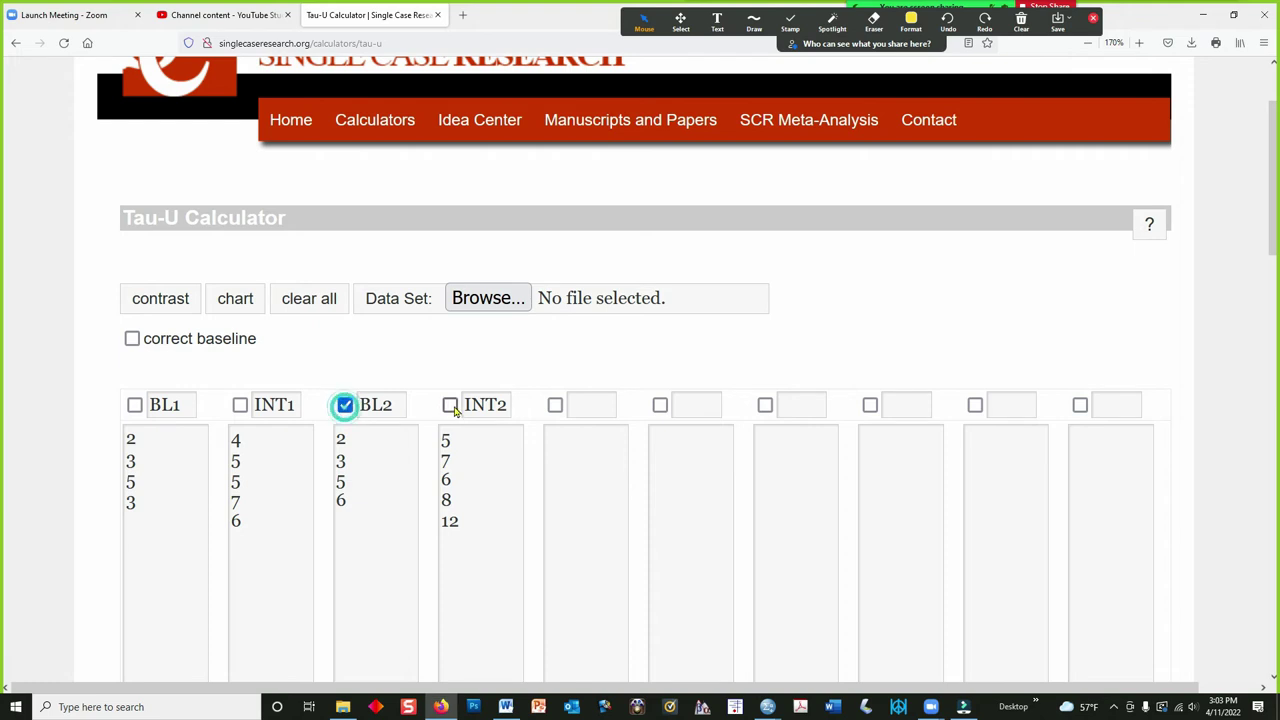
{"action": "left_click", "coordinate": [450, 404]}
{"action": "left_click", "coordinate": [132, 338]}
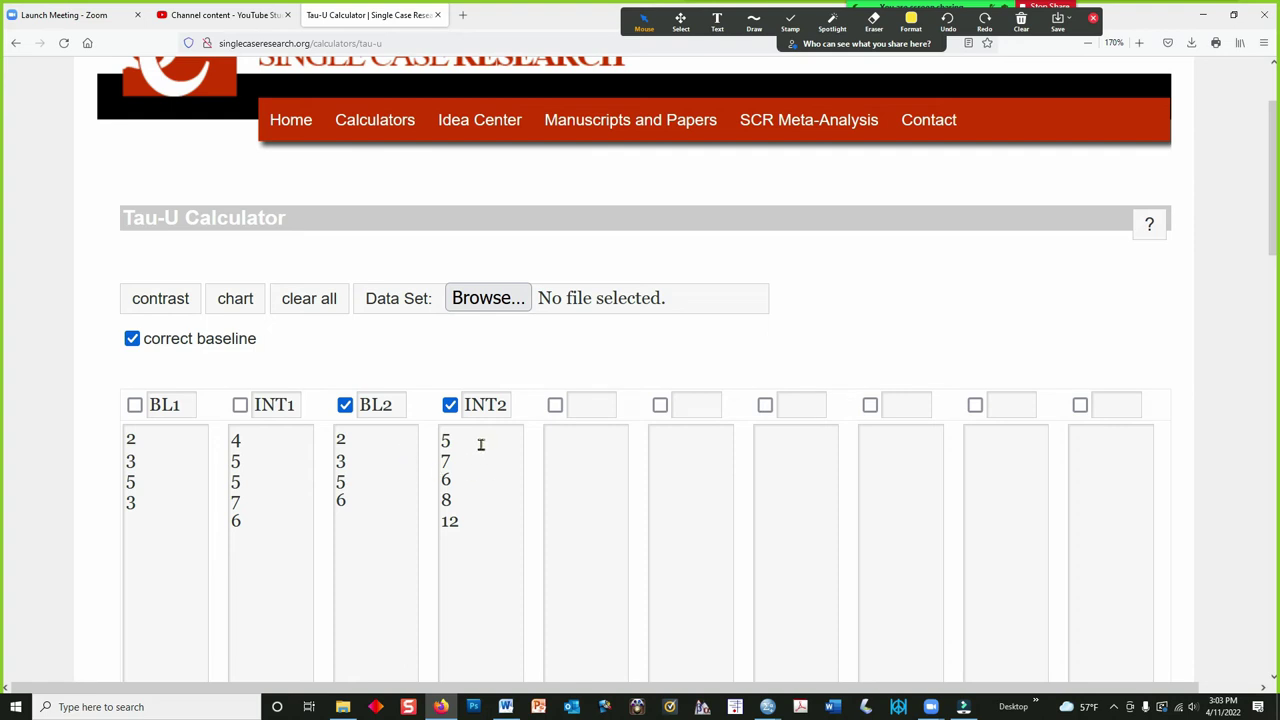
{"action": "left_click_drag", "start_coordinate": [443, 434], "coordinate": [452, 522]}
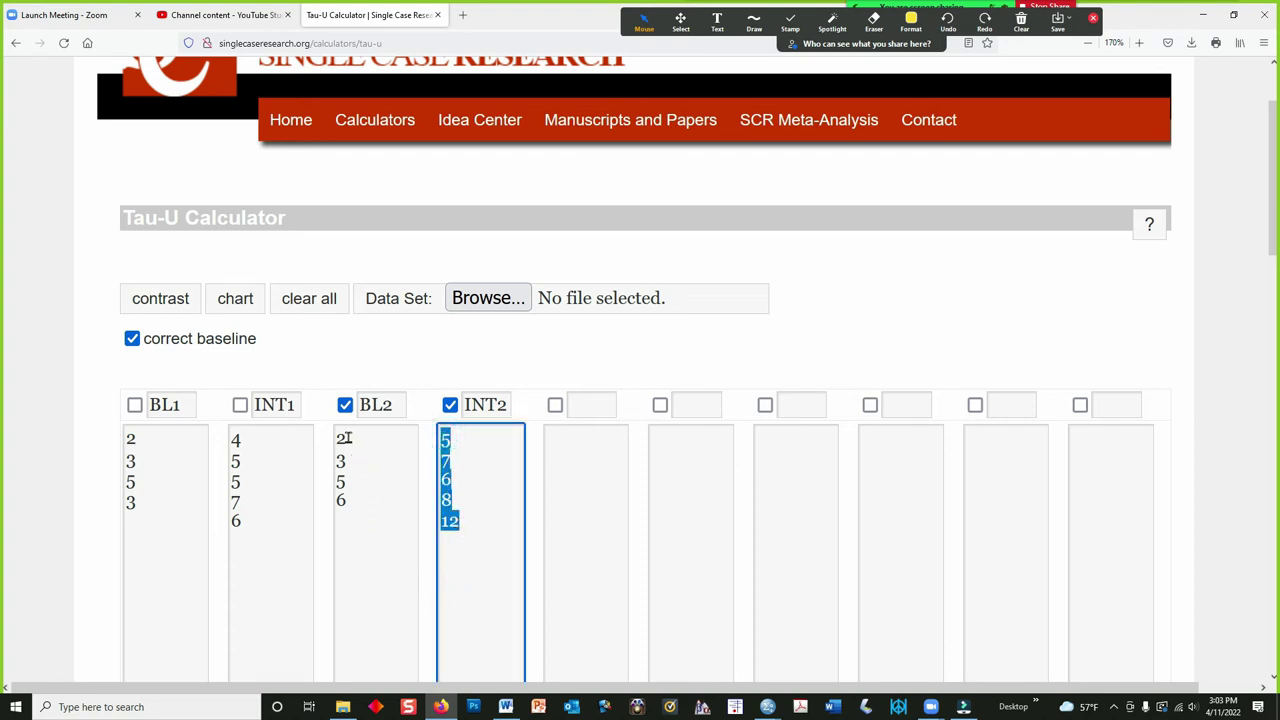
{"action": "left_click_drag", "start_coordinate": [339, 438], "coordinate": [354, 500]}
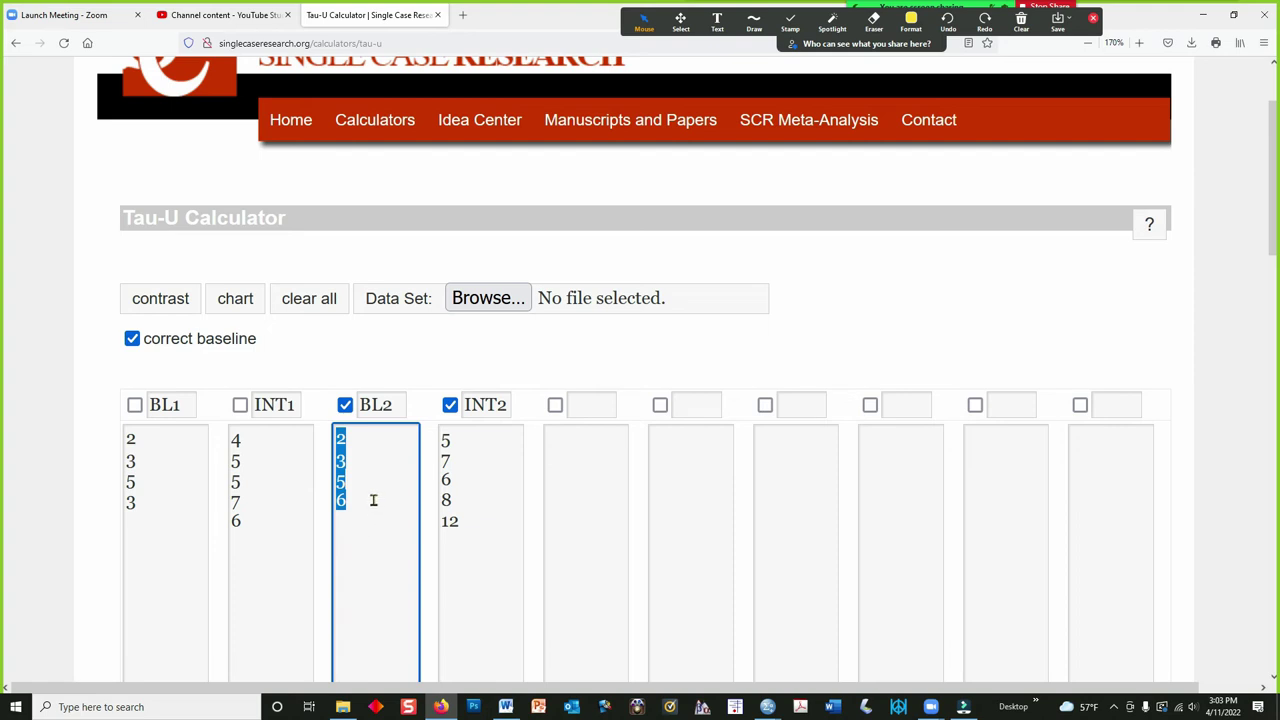
{"action": "left_click", "coordinate": [391, 493]}
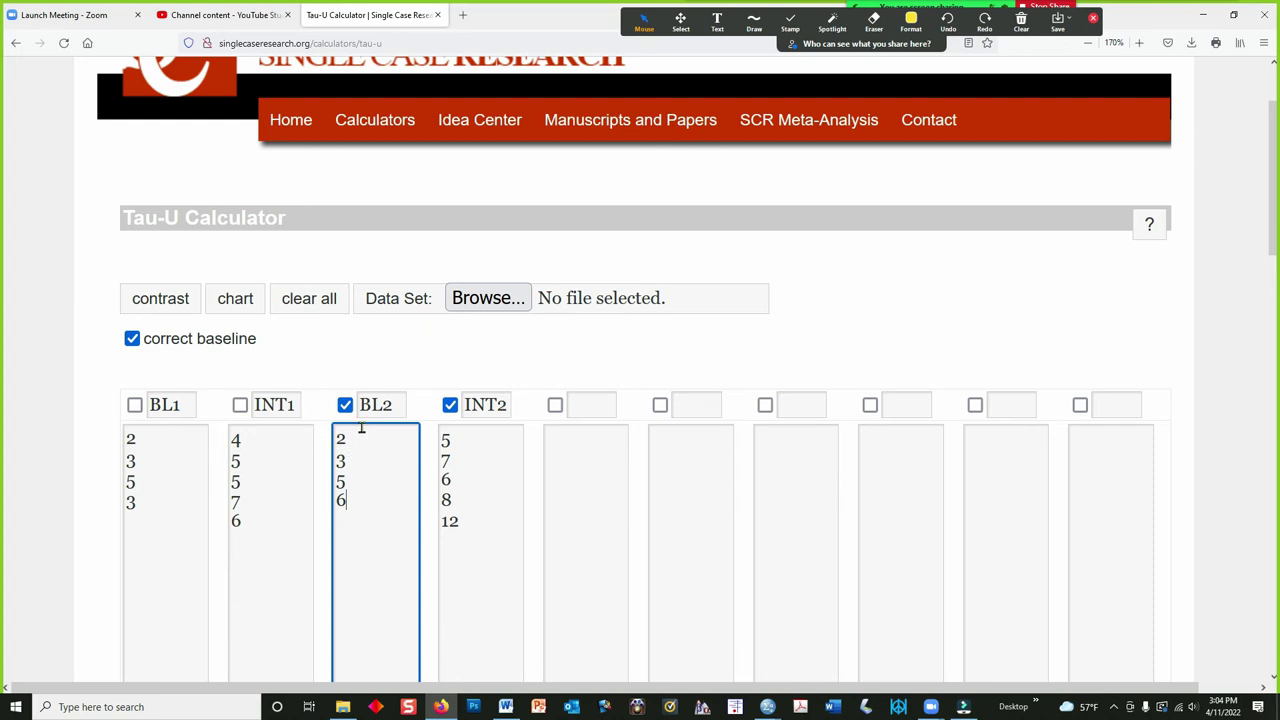
{"action": "left_click", "coordinate": [166, 299]}
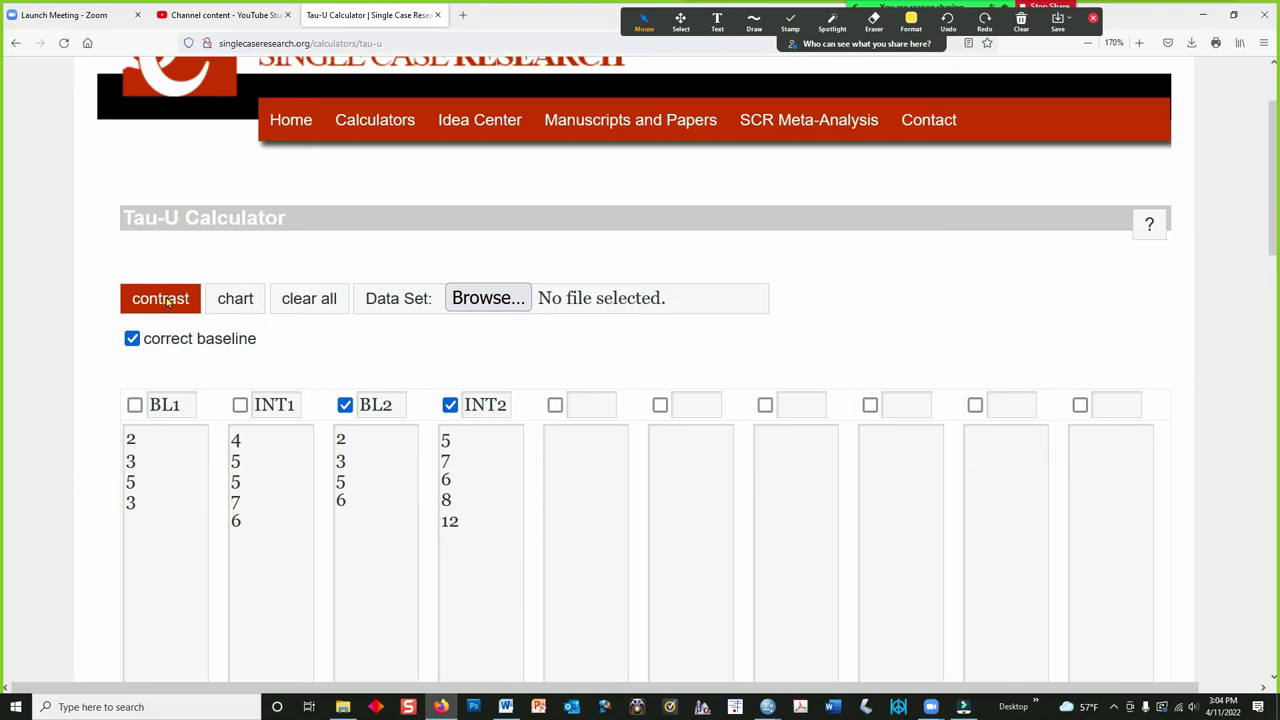
{"action": "scroll", "coordinate": [322, 458], "scroll_direction": "down", "scroll_amount": 1}
{"action": "scroll", "coordinate": [322, 458], "scroll_direction": "down", "scroll_amount": 5}
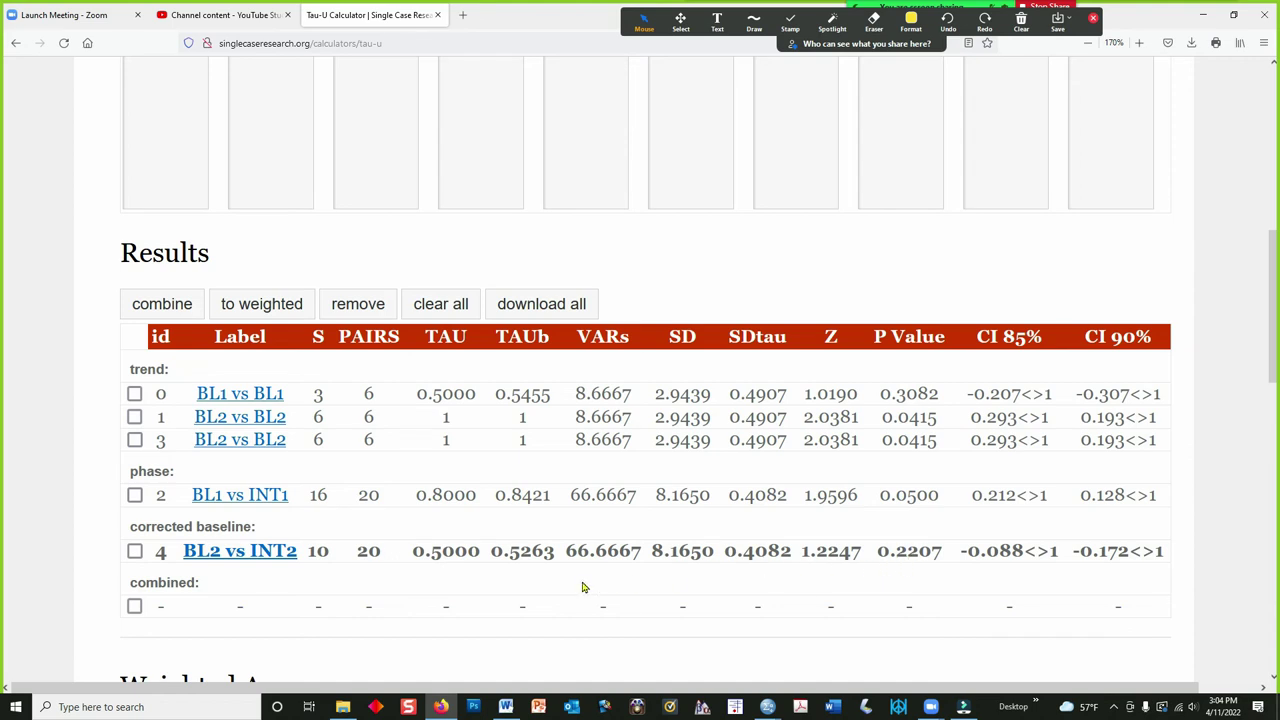
Turn off baseline correction and contrast BL2 with INT2 again for an uncorrected comparison
{"action": "scroll", "coordinate": [440, 490], "scroll_direction": "up", "scroll_amount": 5}
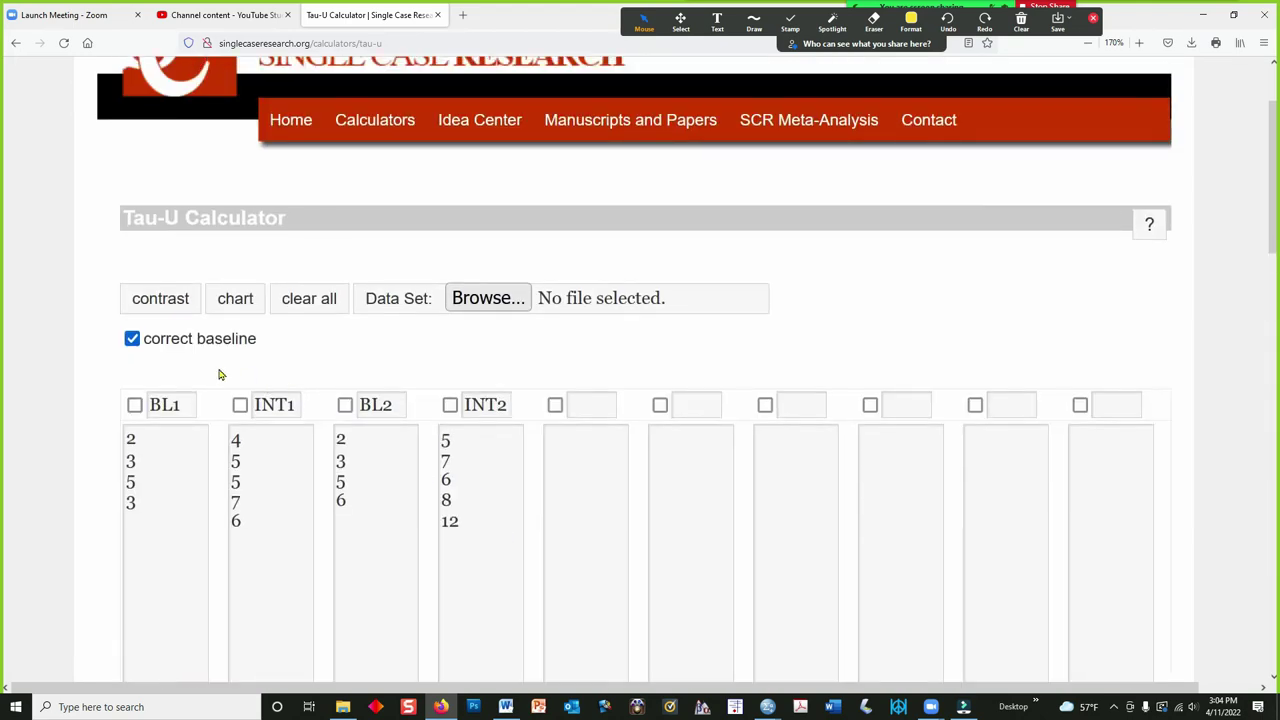
{"action": "left_click", "coordinate": [132, 338]}
{"action": "left_click", "coordinate": [346, 405]}
{"action": "left_click", "coordinate": [450, 405]}
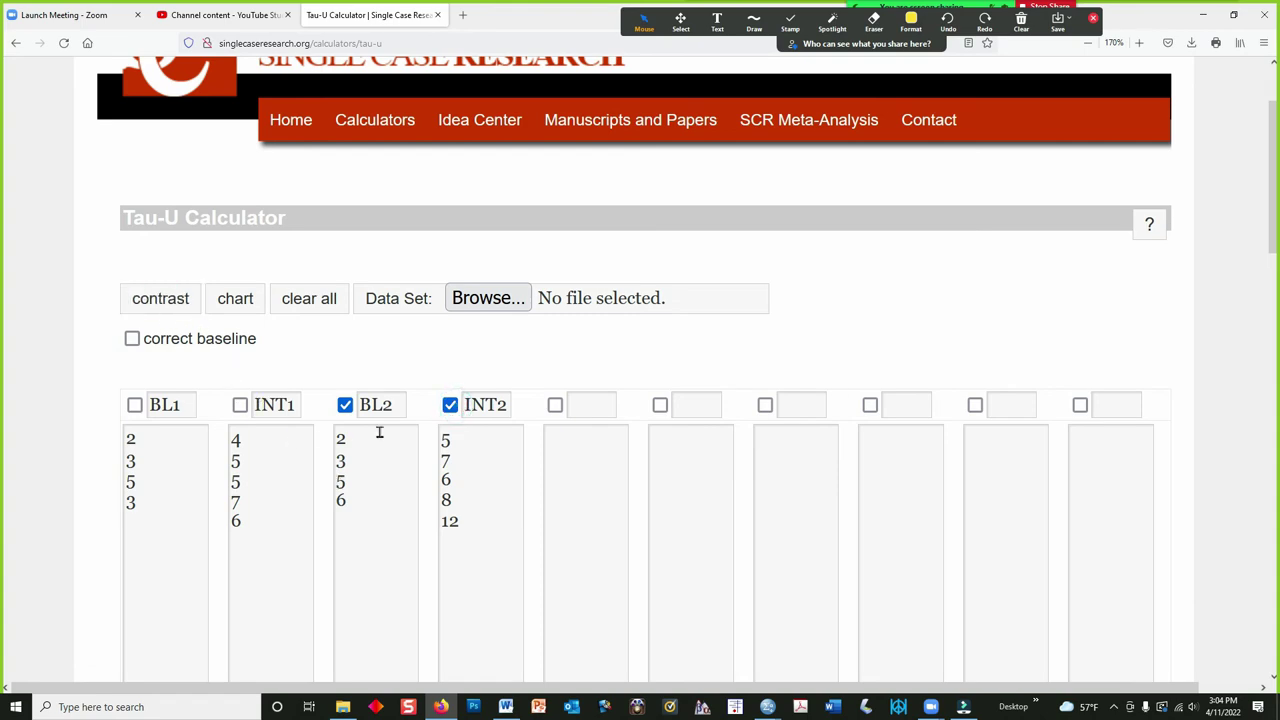
{"action": "left_click", "coordinate": [160, 300]}
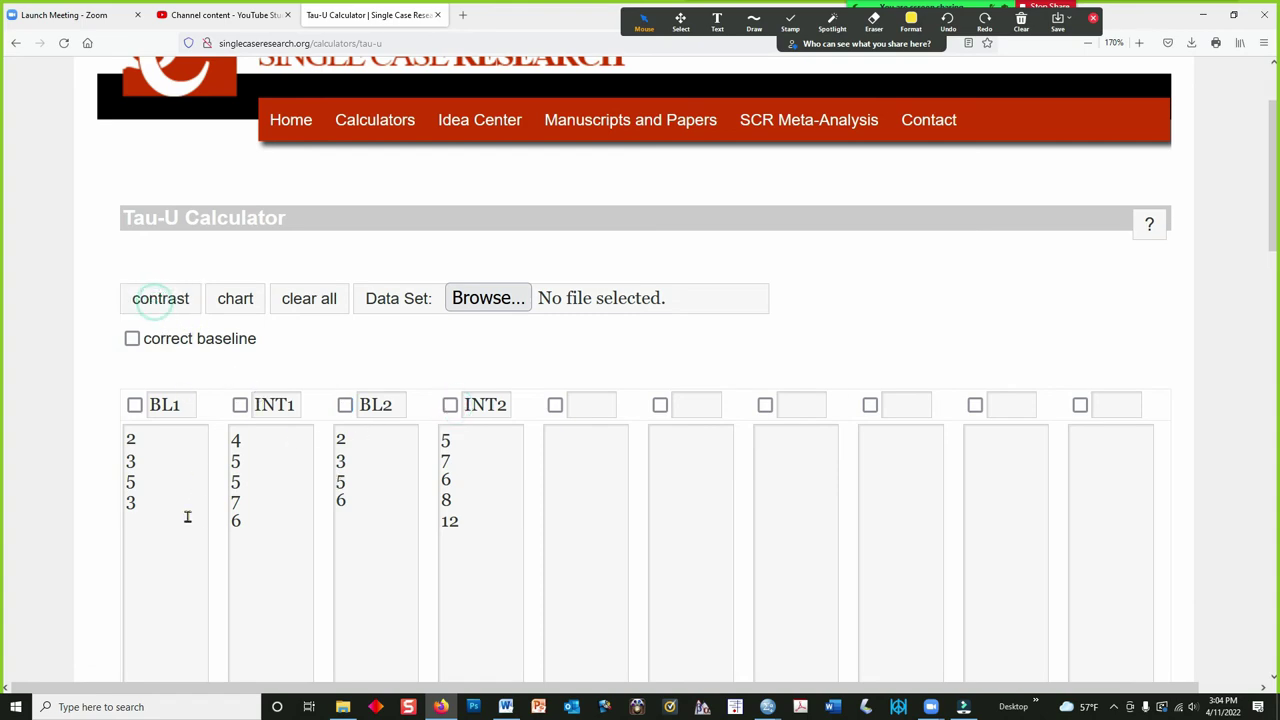
{"action": "scroll", "coordinate": [187, 517], "scroll_direction": "down", "scroll_amount": 5}
{"action": "scroll", "coordinate": [187, 517], "scroll_direction": "down", "scroll_amount": 2}
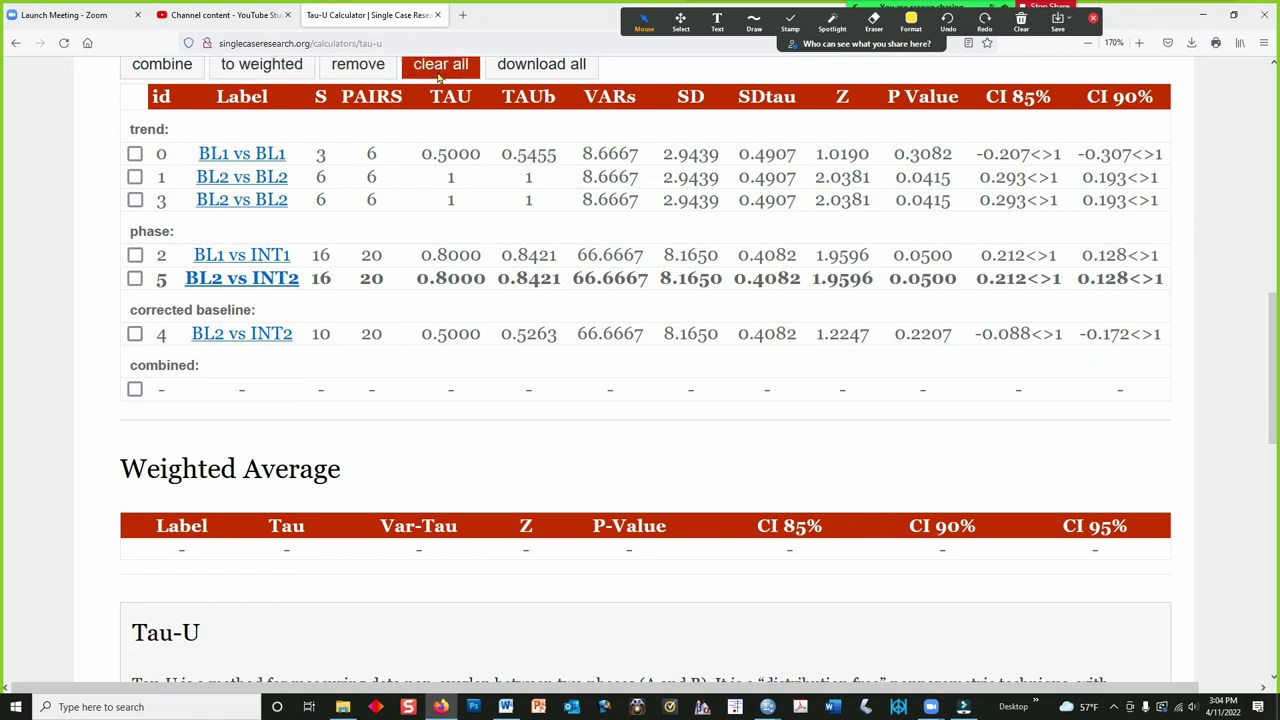
Mark the uncorrected BL2 vs INT2 row, underline the P values of both BL2 vs INT2 contrasts, and clear all drawings
{"action": "left_click", "coordinate": [754, 20]}
{"action": "left_click", "coordinate": [751, 62]}
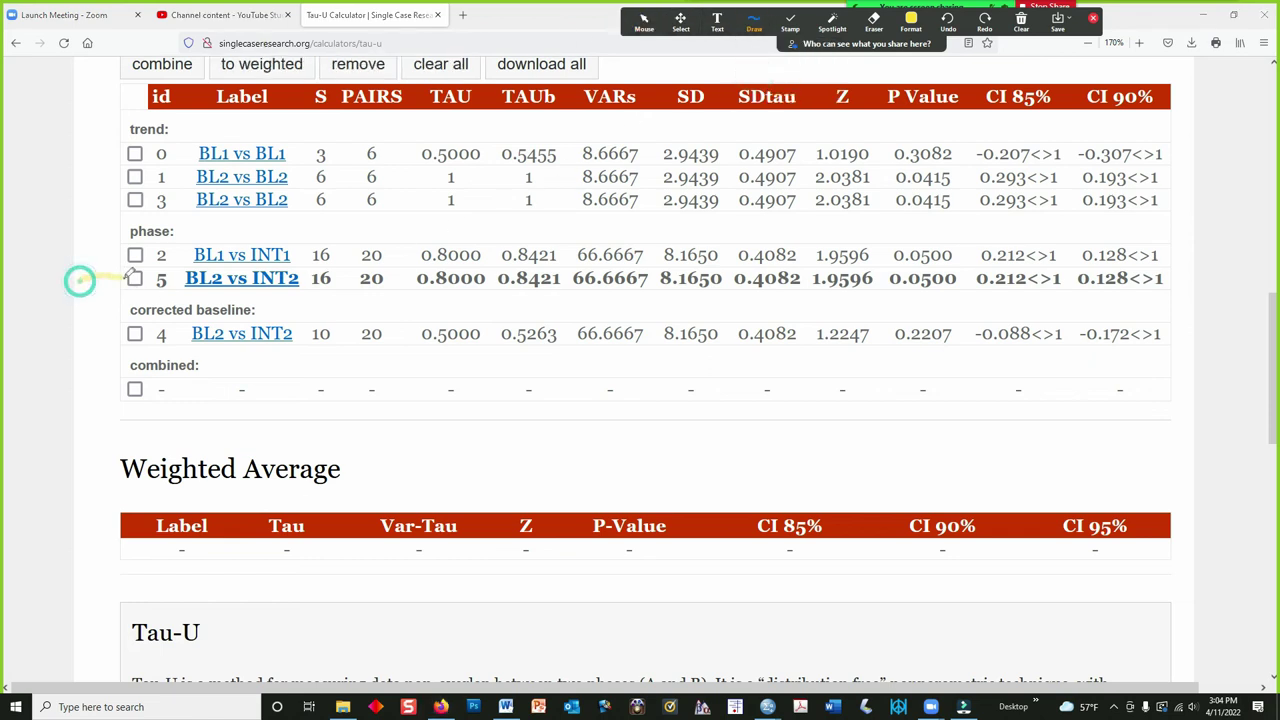
{"action": "mouse_move", "coordinate": [80, 281]}
{"action": "left_mouse_down"}
{"action": "mouse_move", "coordinate": [125, 262]}
{"action": "mouse_move", "coordinate": [114, 278]}
{"action": "mouse_move", "coordinate": [328, 294]}
{"action": "left_mouse_up"}
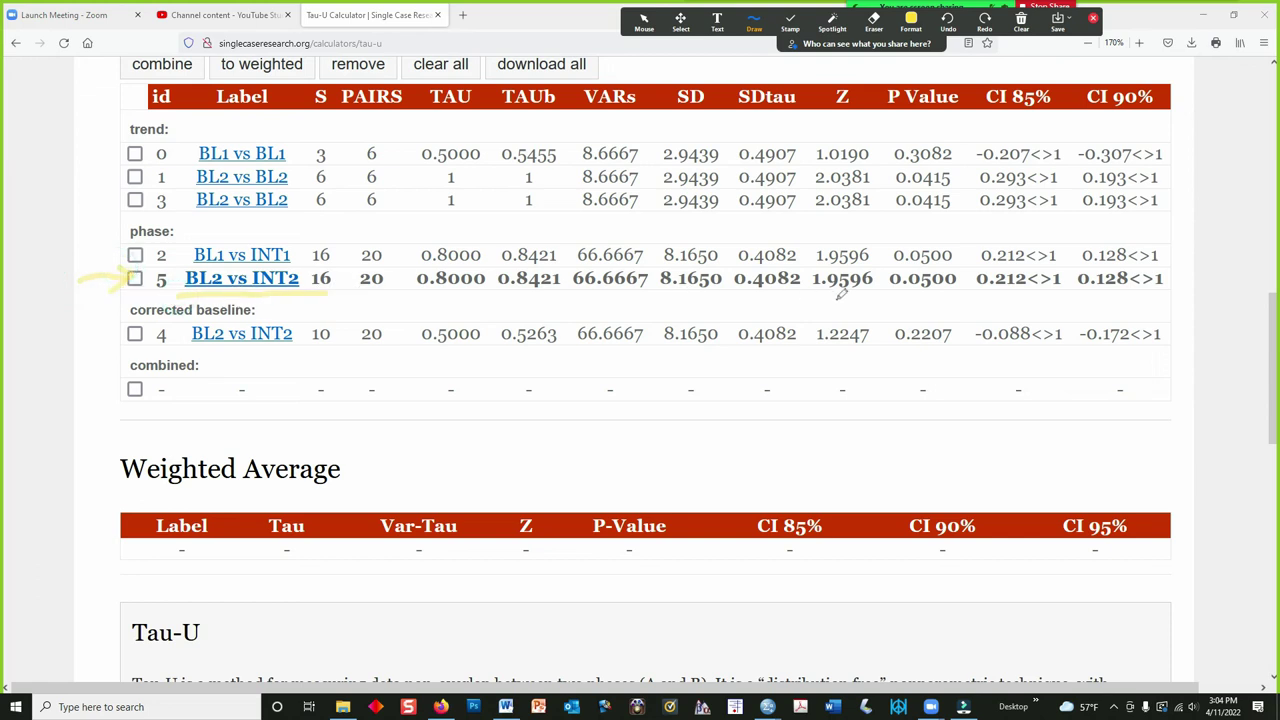
{"action": "left_click_drag", "start_coordinate": [890, 295], "coordinate": [958, 295]}
{"action": "left_click_drag", "start_coordinate": [884, 352], "coordinate": [950, 347]}
{"action": "left_click", "coordinate": [1021, 22]}
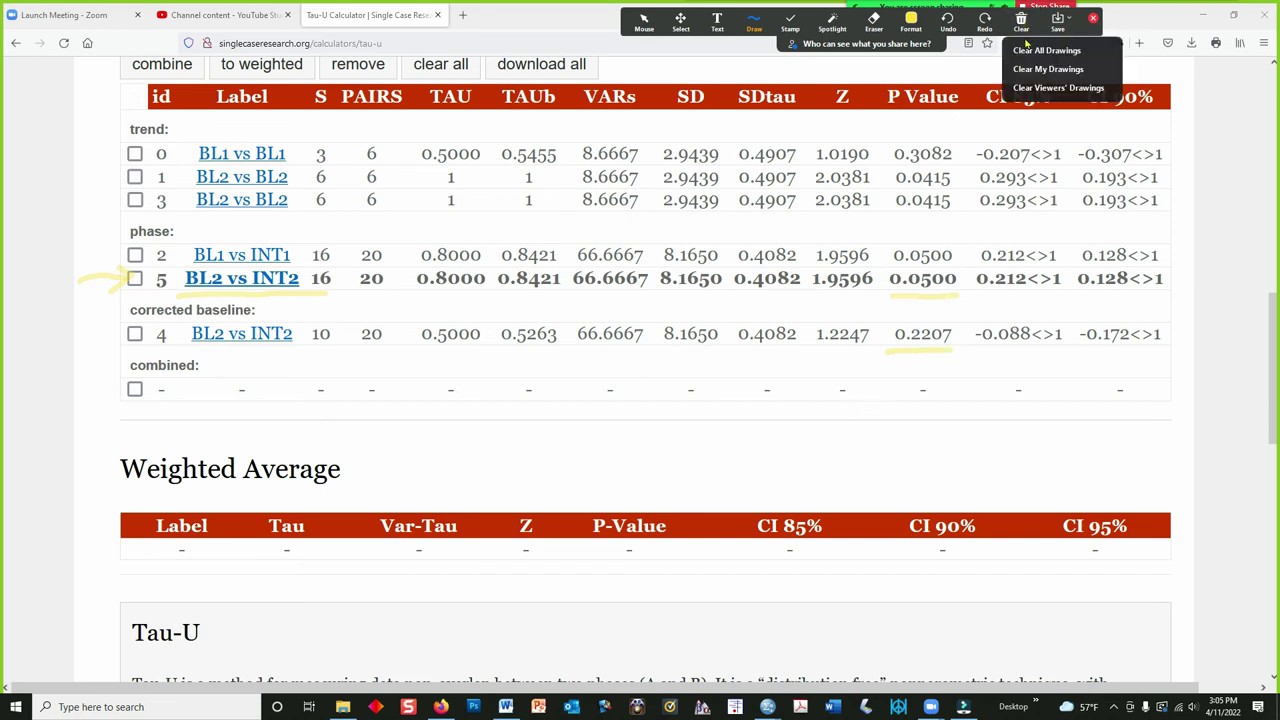
{"action": "left_click", "coordinate": [1026, 50]}
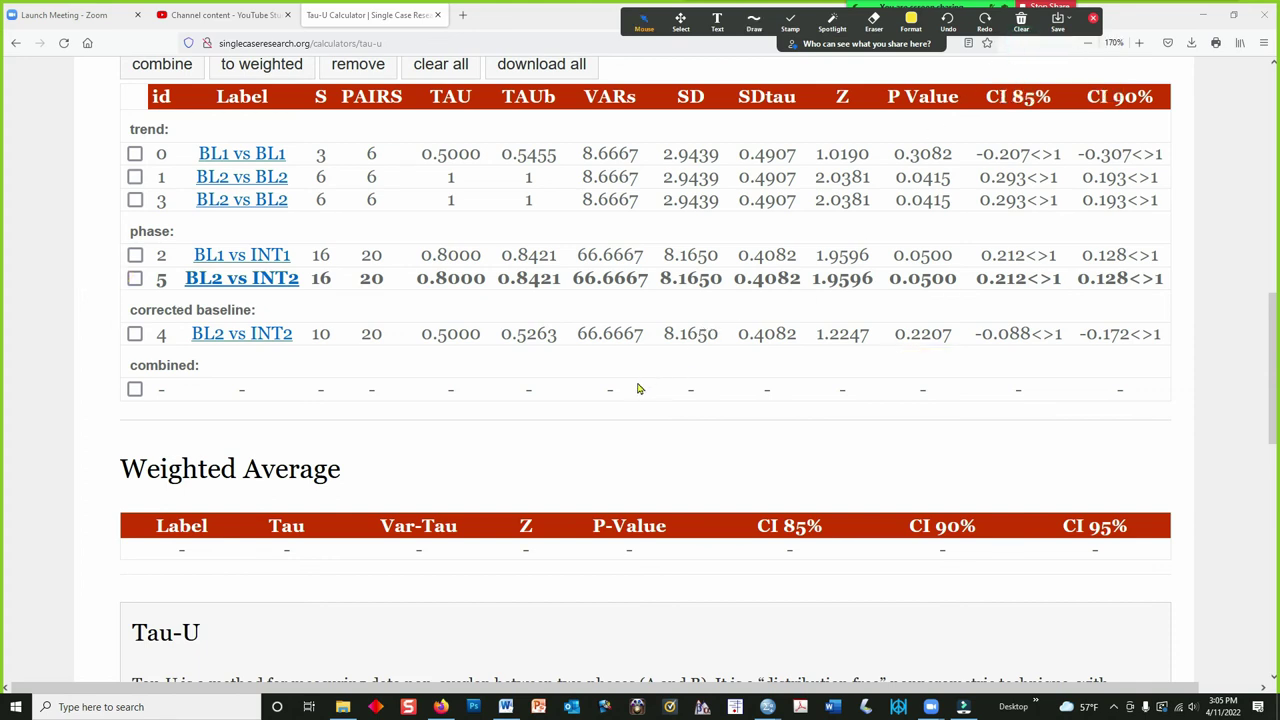
Clear all results and contrast BL1 with INT1 without baseline correction
{"action": "scroll", "coordinate": [537, 372], "scroll_direction": "up", "scroll_amount": 1}
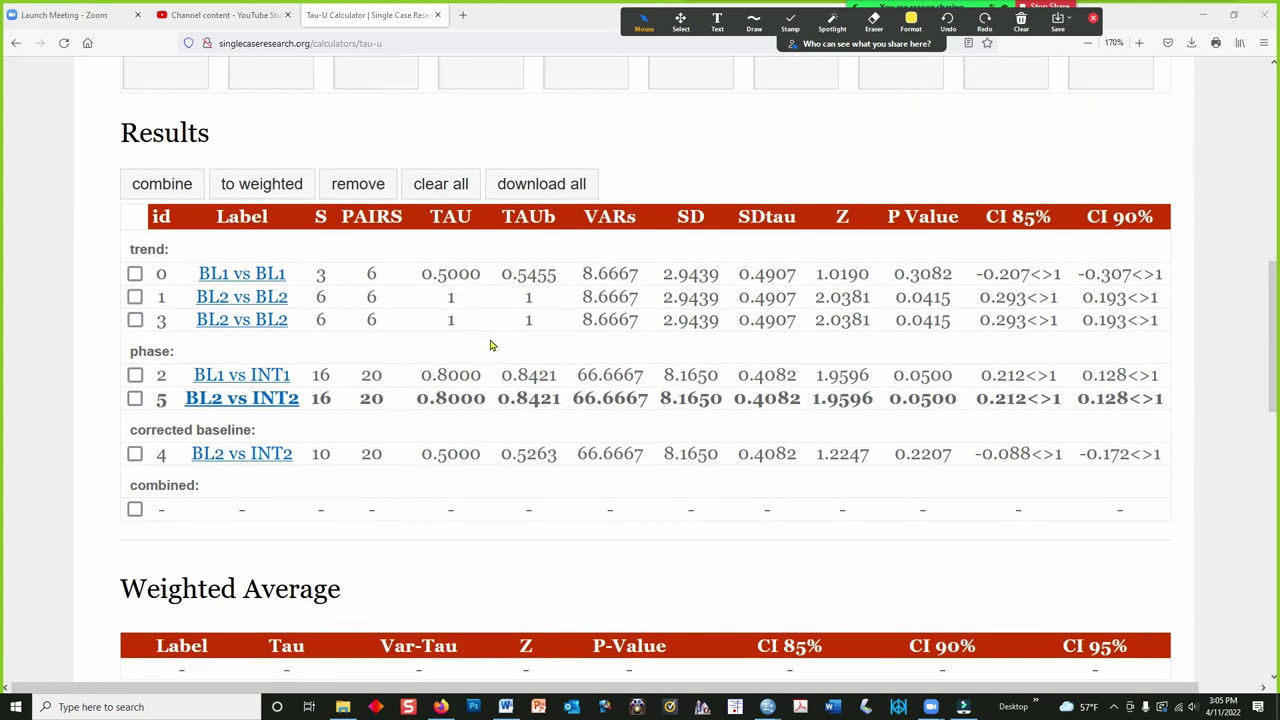
{"action": "left_click", "coordinate": [441, 184]}
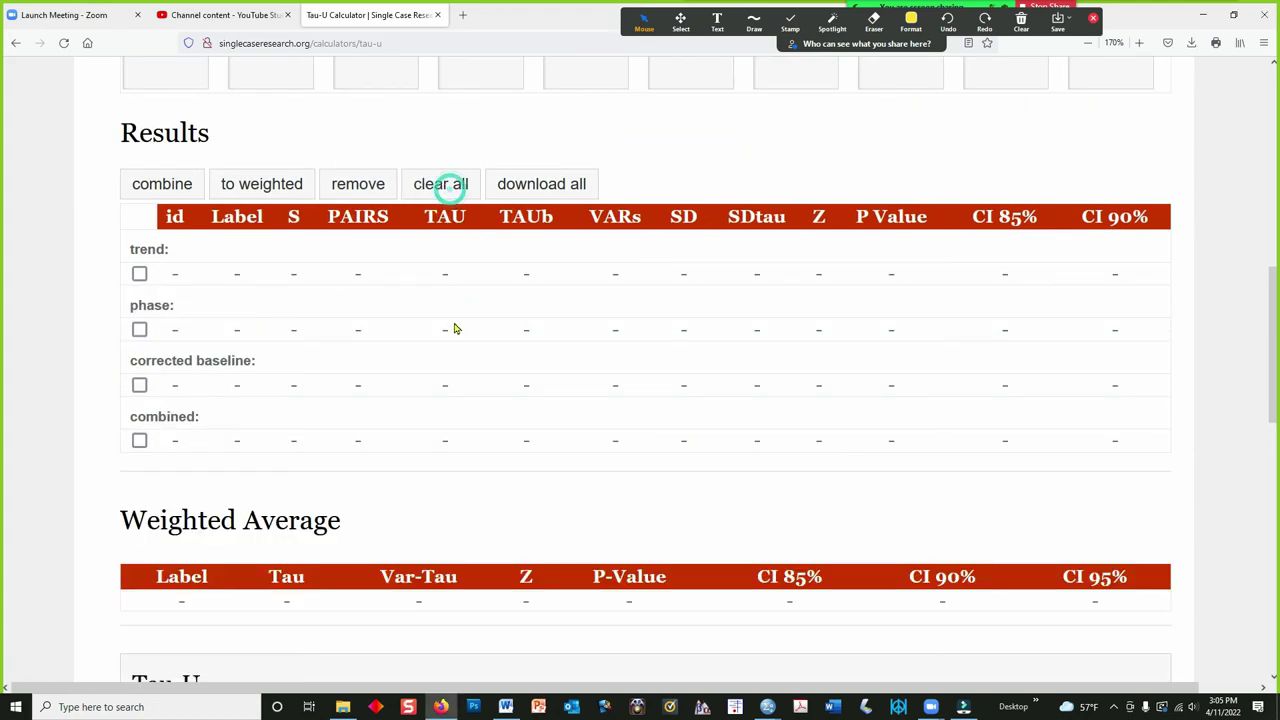
{"action": "scroll", "coordinate": [452, 326], "scroll_direction": "up", "scroll_amount": 2}
{"action": "scroll", "coordinate": [457, 323], "scroll_direction": "up", "scroll_amount": 2}
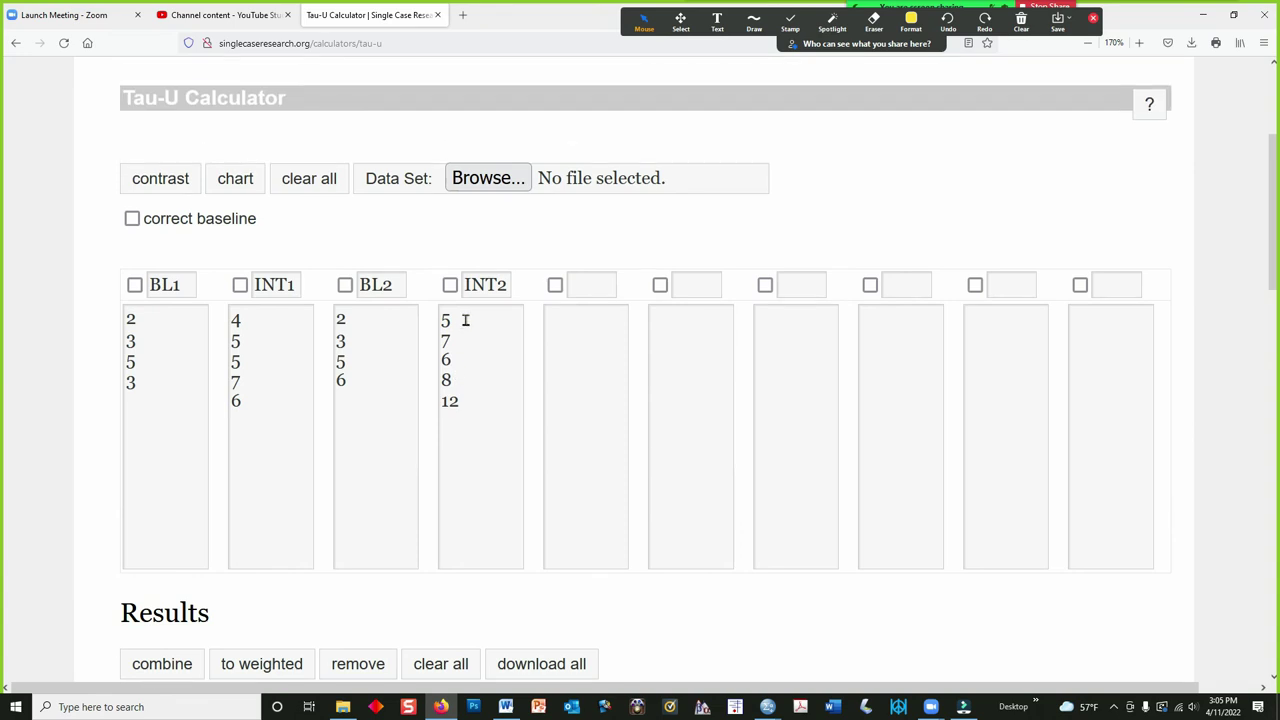
{"action": "left_click", "coordinate": [136, 286]}
{"action": "left_click", "coordinate": [240, 285]}
{"action": "left_click", "coordinate": [162, 182]}
{"action": "scroll", "coordinate": [283, 411], "scroll_direction": "down", "scroll_amount": 3}
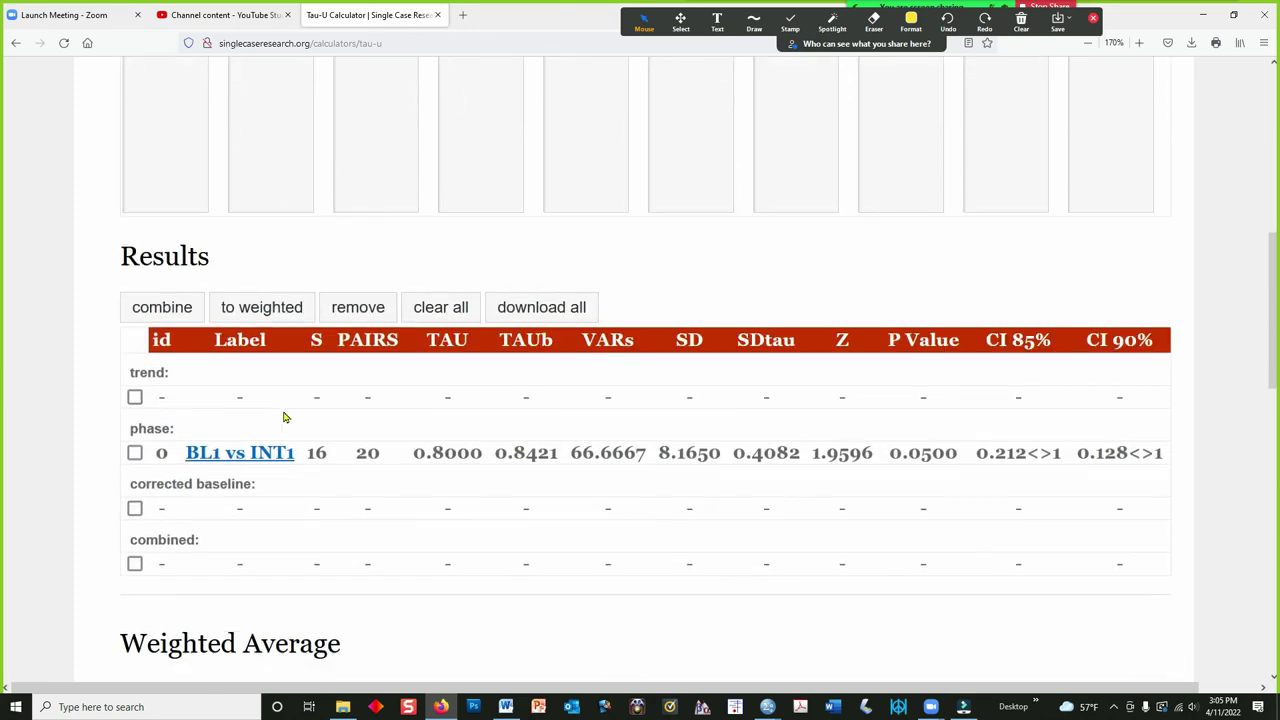
Contrast BL2 with INT2 with baseline correction enabled, and bring up the results table
{"action": "scroll", "coordinate": [546, 470], "scroll_direction": "up", "scroll_amount": 3}
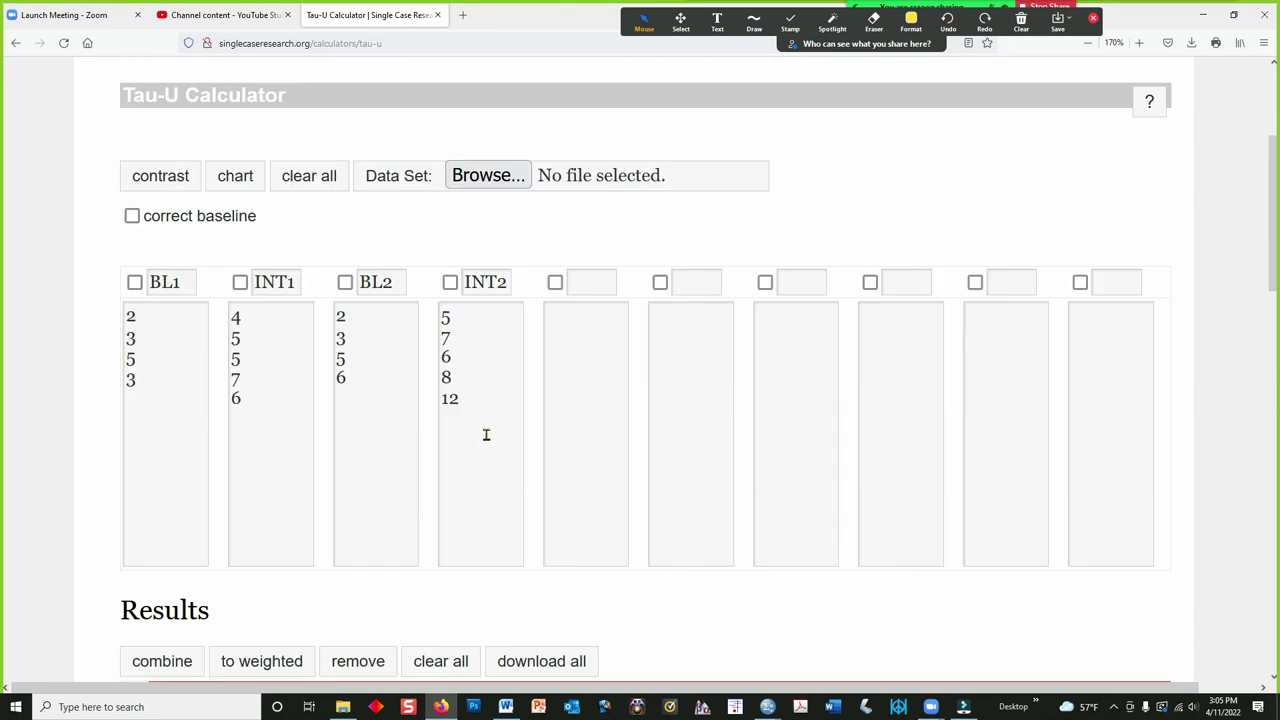
{"action": "left_click", "coordinate": [344, 285]}
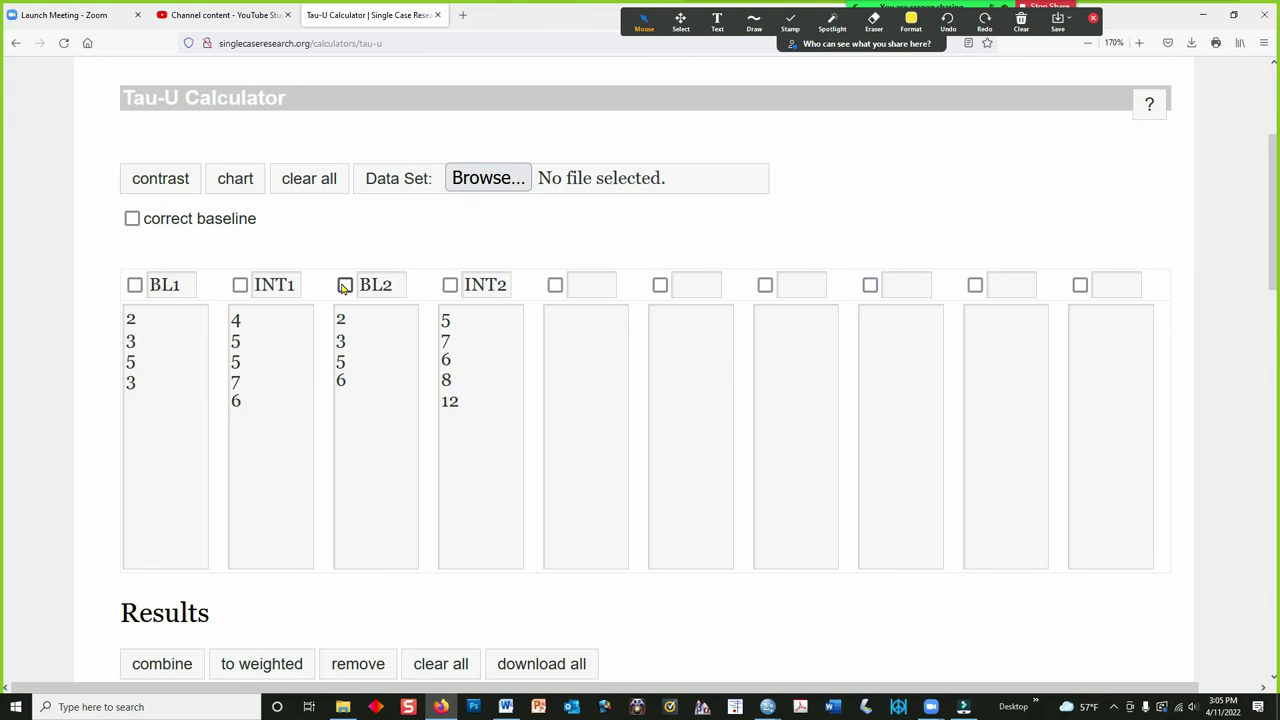
{"action": "left_click", "coordinate": [450, 285]}
{"action": "left_click", "coordinate": [132, 221]}
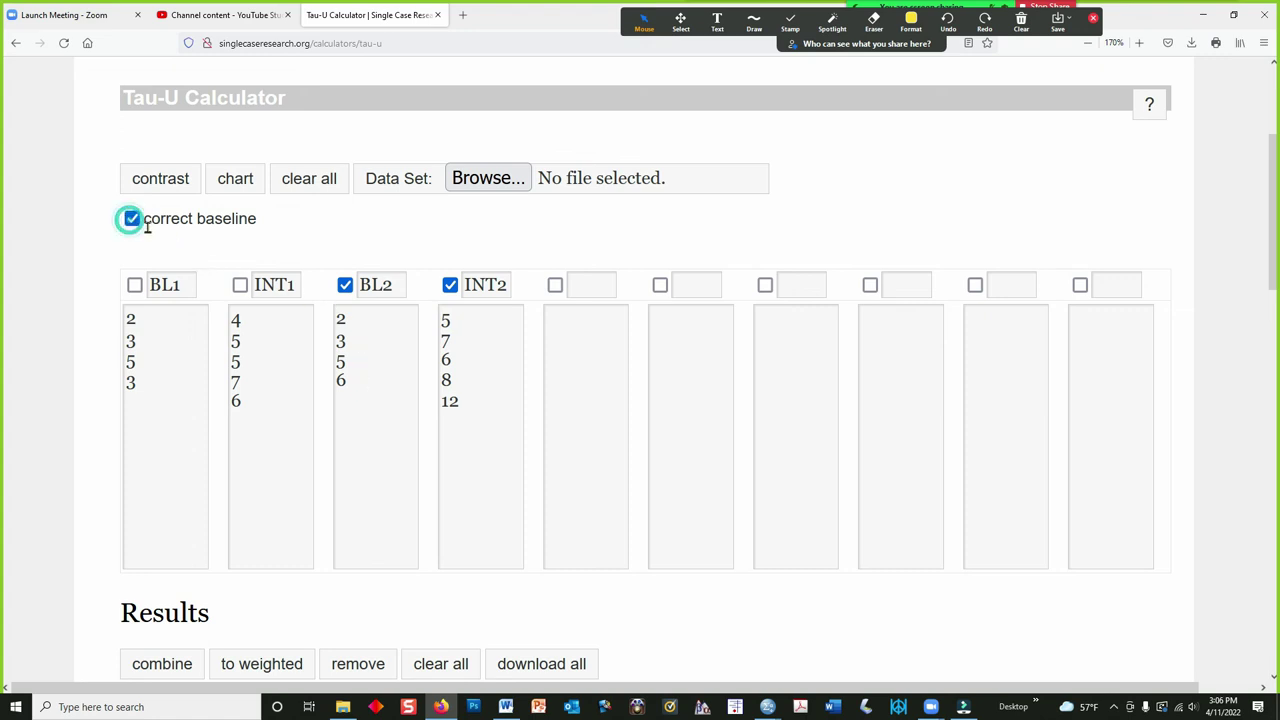
{"action": "left_click", "coordinate": [173, 192]}
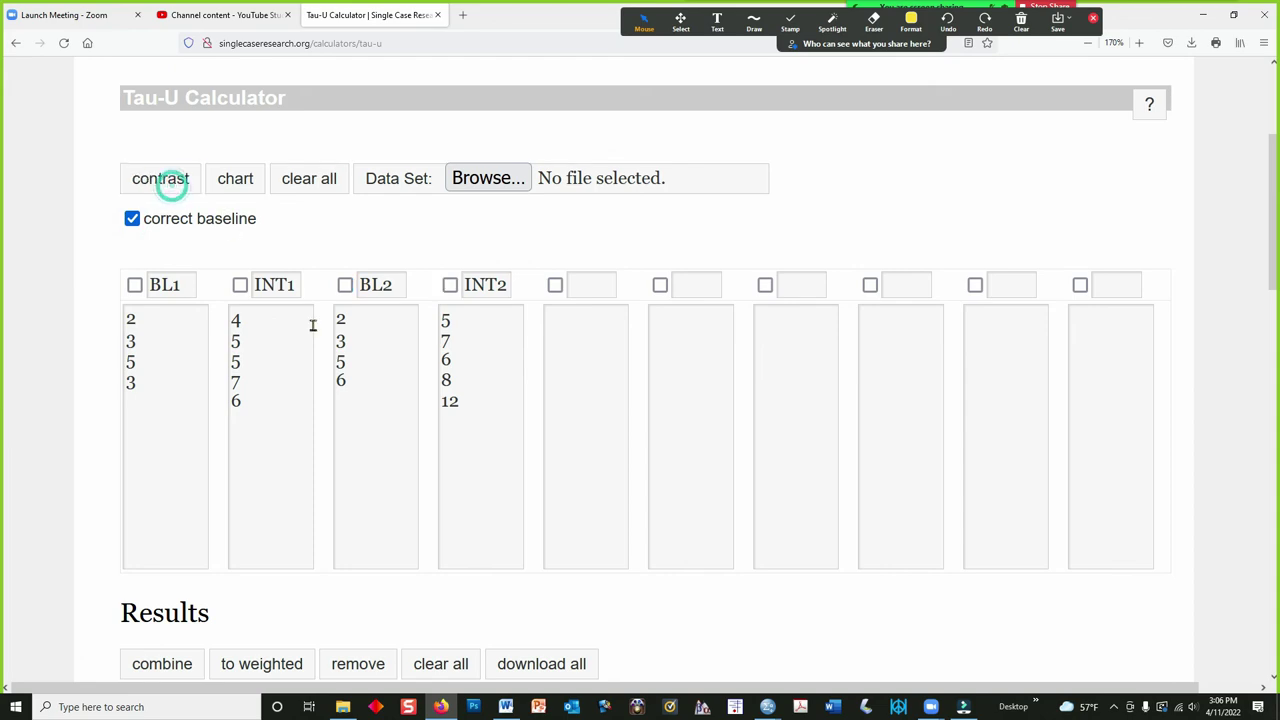
{"action": "scroll", "coordinate": [329, 351], "scroll_direction": "down", "scroll_amount": 6}
{"action": "scroll", "coordinate": [298, 332], "scroll_direction": "up", "scroll_amount": 1}
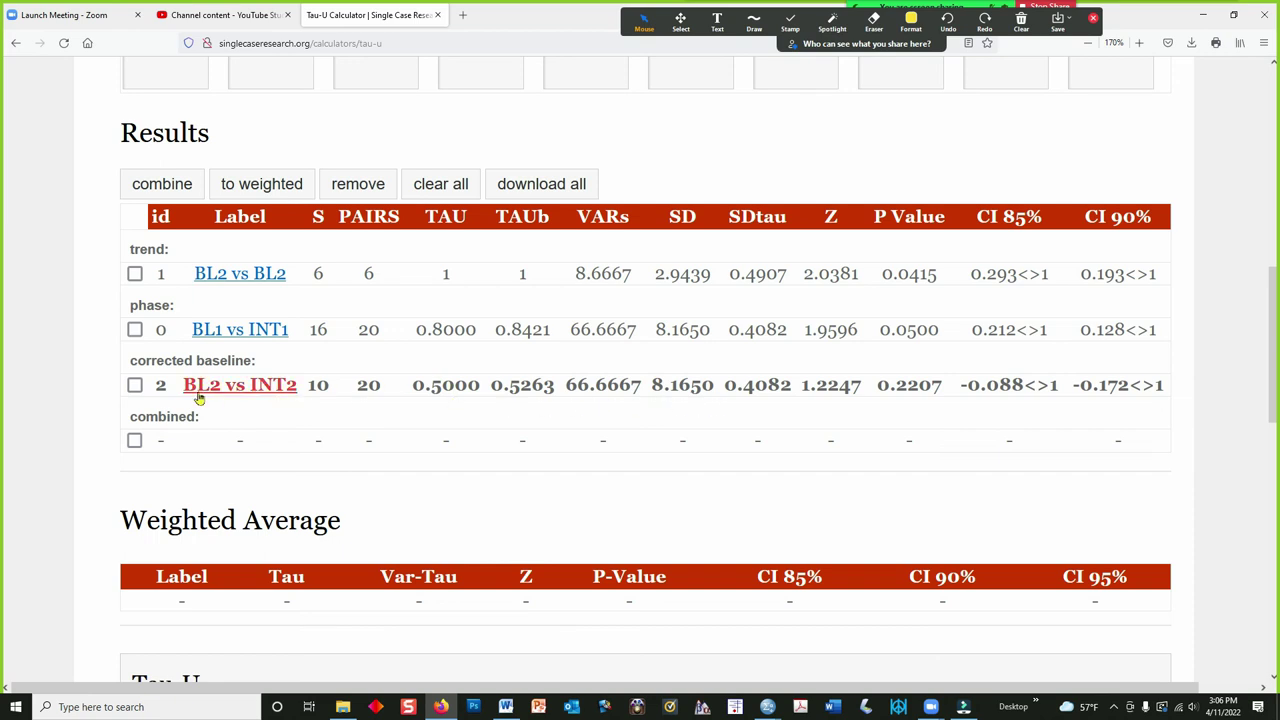
Compute a weighted average from the BL1 vs INT1 phase contrast and the corrected baseline BL2 vs INT2 contrast
{"action": "left_click", "coordinate": [134, 329]}
{"action": "left_click", "coordinate": [135, 384]}
{"action": "left_click", "coordinate": [245, 188]}
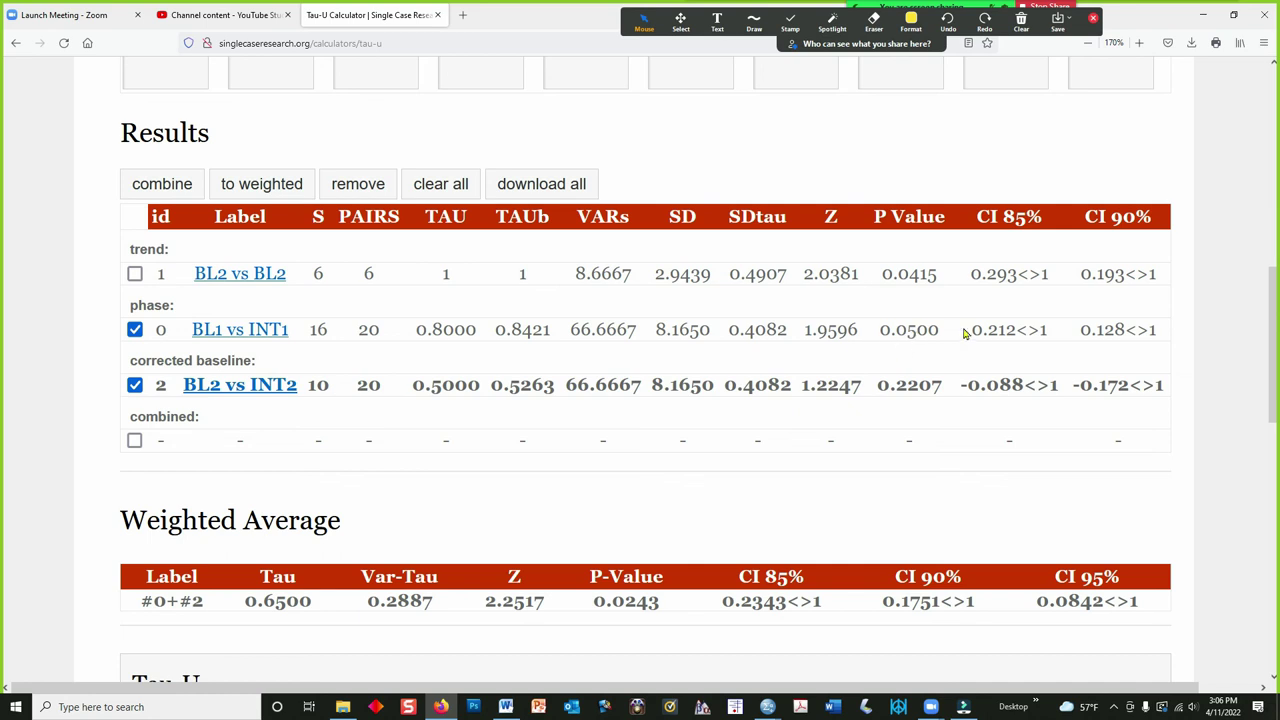
Draw a freehand box around the Z and P values of BL1 vs INT1 and corrected BL2 vs INT2, and underline the first pair
{"action": "left_click_drag", "start_coordinate": [940, 328], "coordinate": [804, 330]}
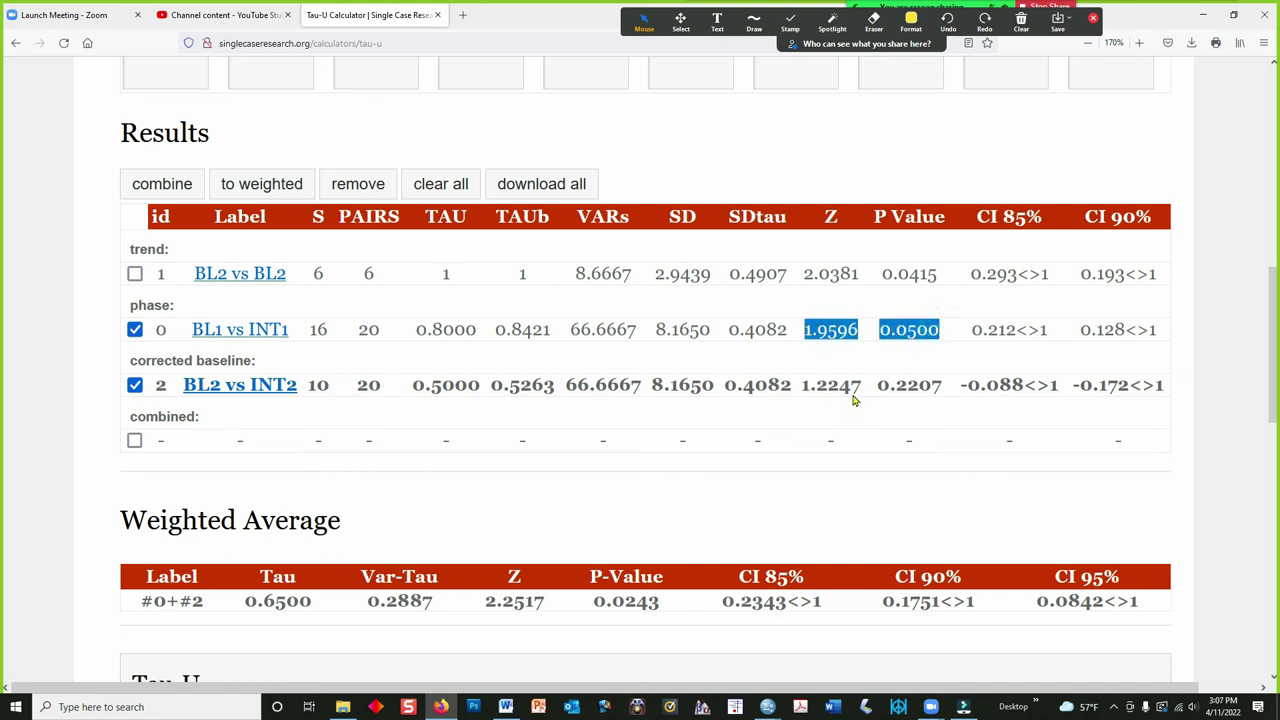
{"action": "left_click", "coordinate": [754, 20]}
{"action": "left_click", "coordinate": [803, 282]}
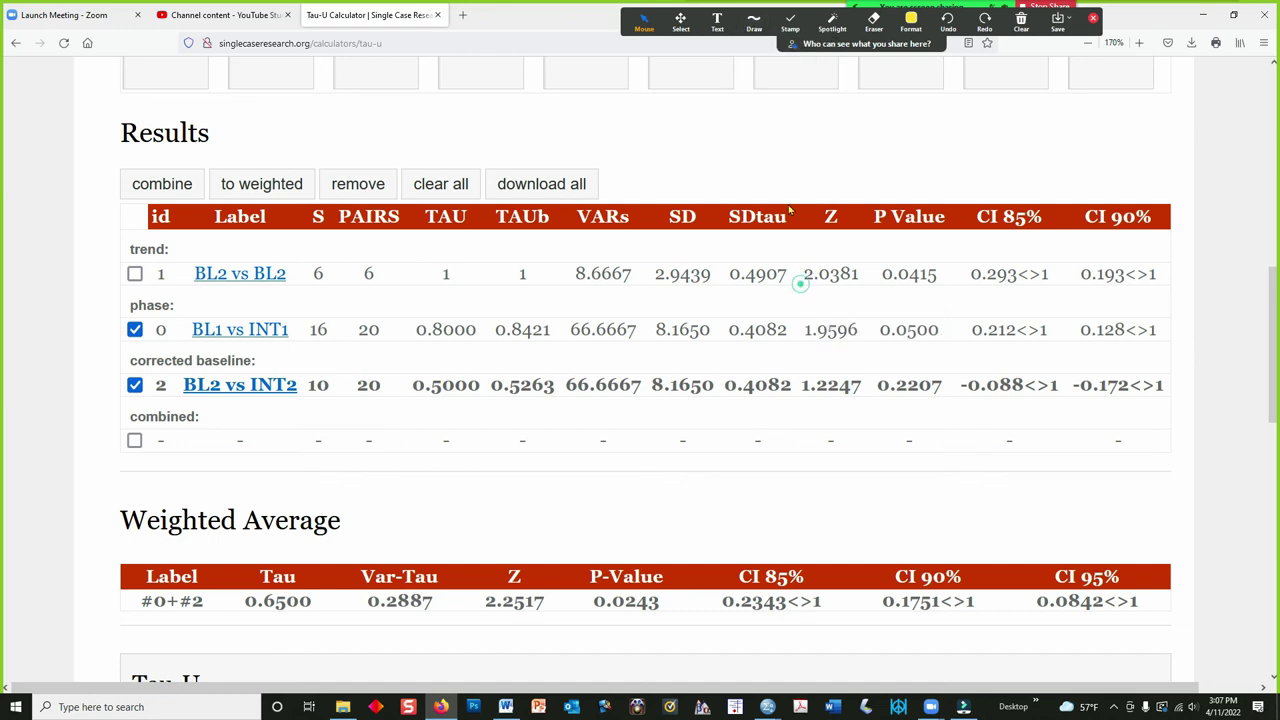
{"action": "left_click", "coordinate": [748, 30]}
{"action": "left_click", "coordinate": [751, 76]}
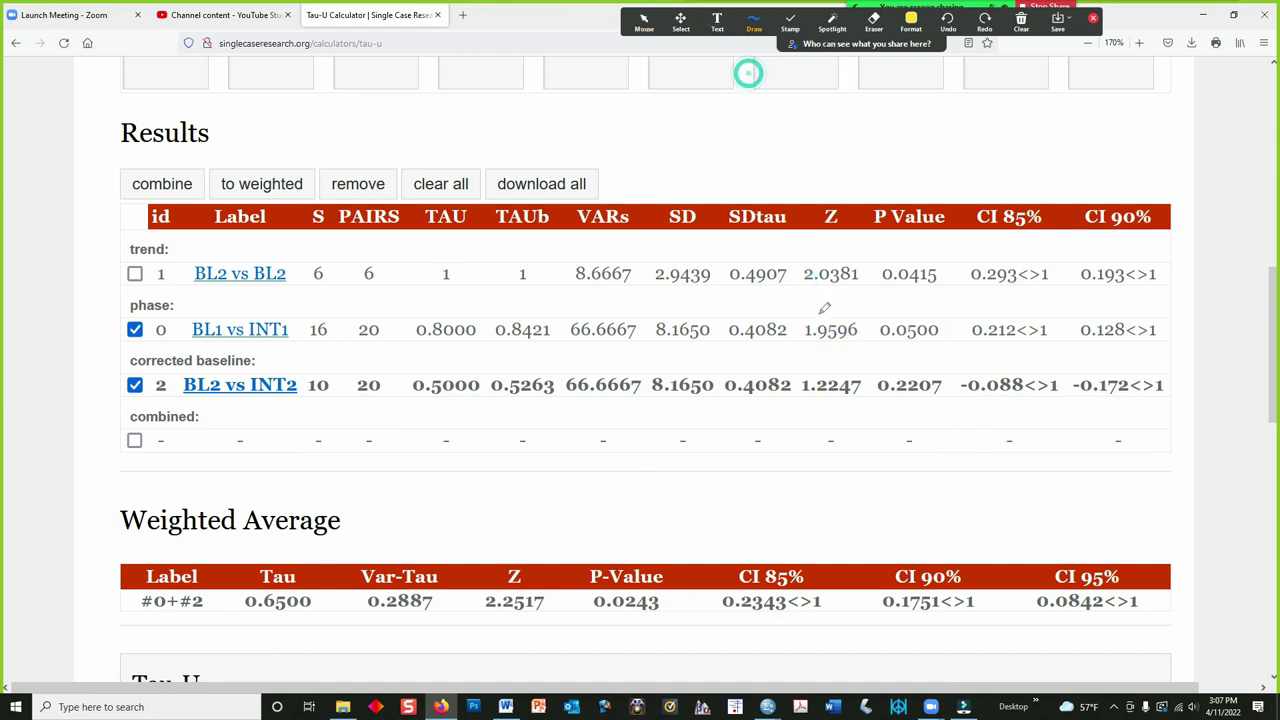
{"action": "mouse_move", "coordinate": [801, 318]}
{"action": "left_mouse_down"}
{"action": "mouse_move", "coordinate": [800, 402]}
{"action": "mouse_move", "coordinate": [935, 405]}
{"action": "mouse_move", "coordinate": [955, 320]}
{"action": "mouse_move", "coordinate": [815, 318]}
{"action": "left_mouse_up"}
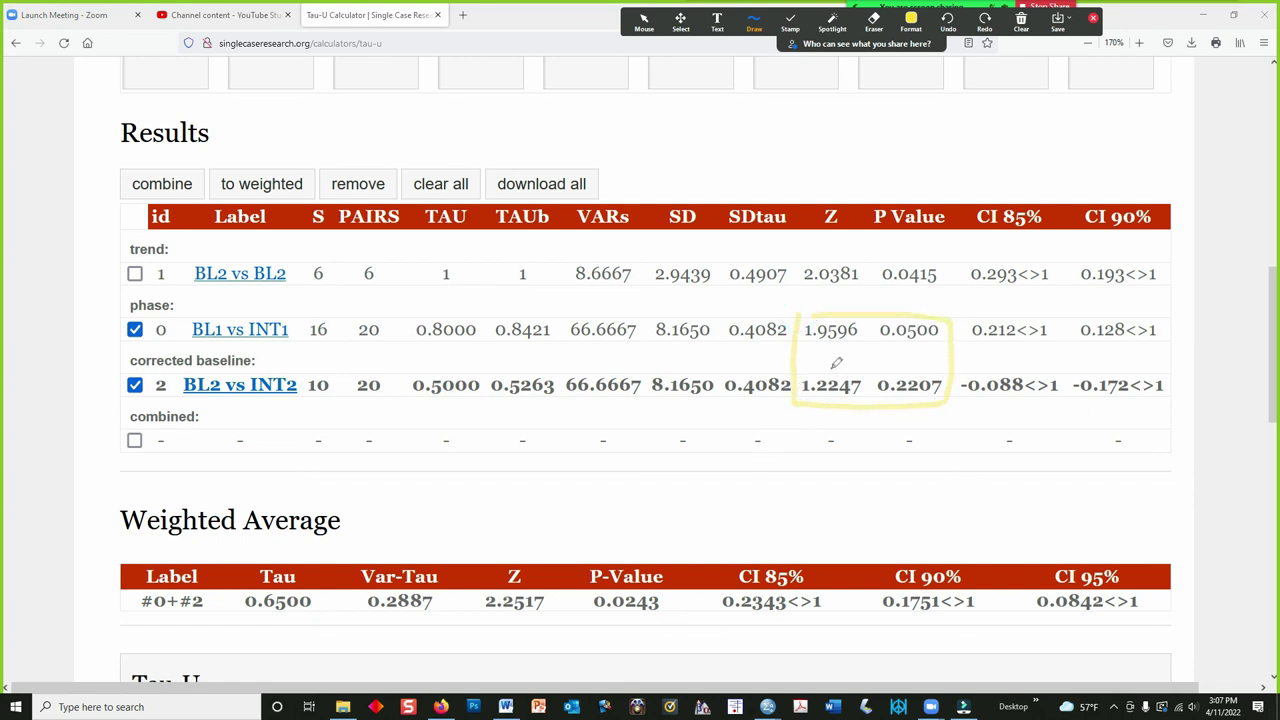
{"action": "left_click_drag", "start_coordinate": [802, 347], "coordinate": [928, 347]}
Draw arrows from the boxed values to the Z and P-Value headings of the weighted average, and clear all drawings
{"action": "mouse_move", "coordinate": [816, 417]}
{"action": "left_mouse_down"}
{"action": "mouse_move", "coordinate": [913, 419]}
{"action": "mouse_move", "coordinate": [588, 500]}
{"action": "mouse_move", "coordinate": [526, 547]}
{"action": "mouse_move", "coordinate": [556, 551]}
{"action": "left_mouse_up"}
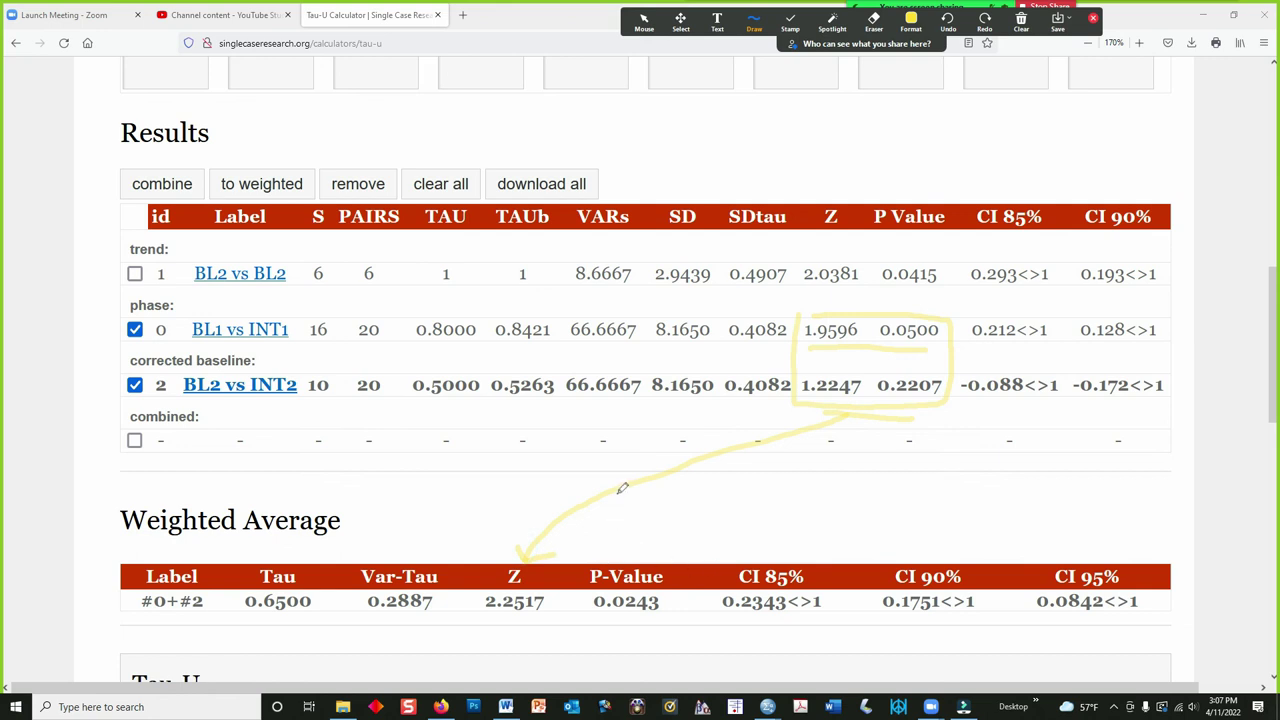
{"action": "mouse_move", "coordinate": [618, 488]}
{"action": "left_mouse_down"}
{"action": "mouse_move", "coordinate": [609, 541]}
{"action": "mouse_move", "coordinate": [630, 541]}
{"action": "left_mouse_up"}
{"action": "left_click", "coordinate": [1021, 20]}
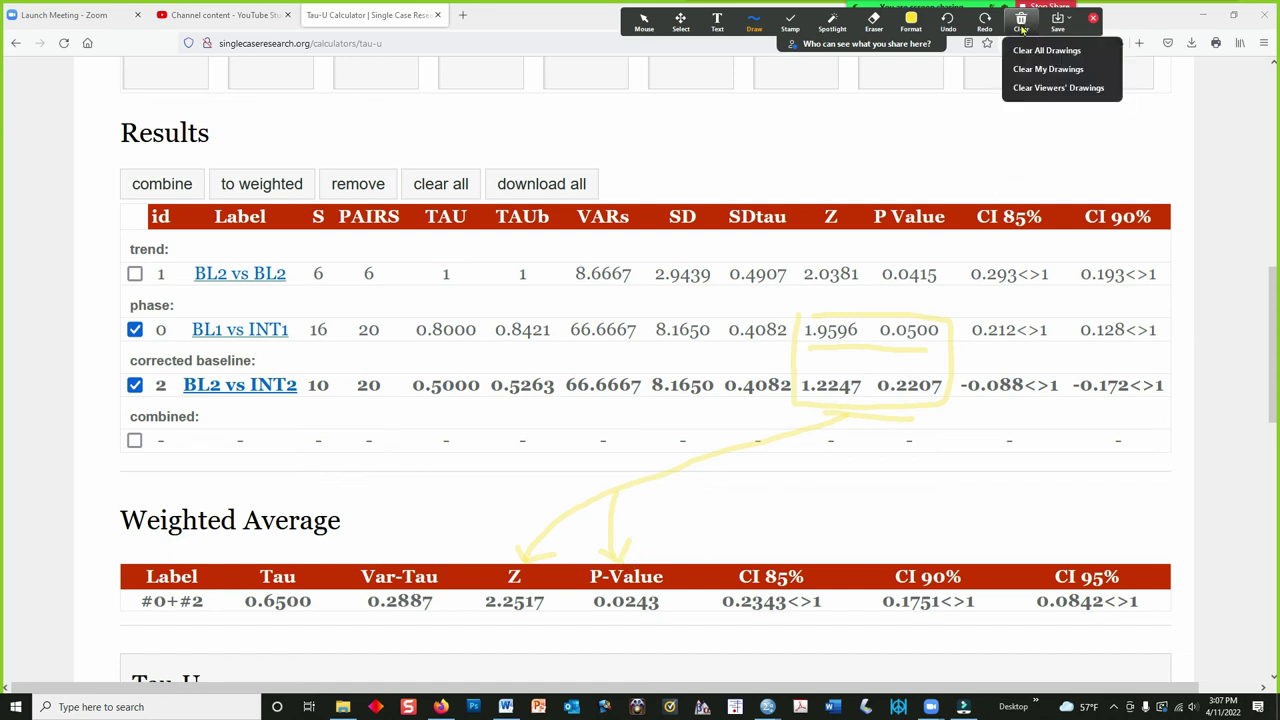
{"action": "left_click", "coordinate": [1021, 47]}
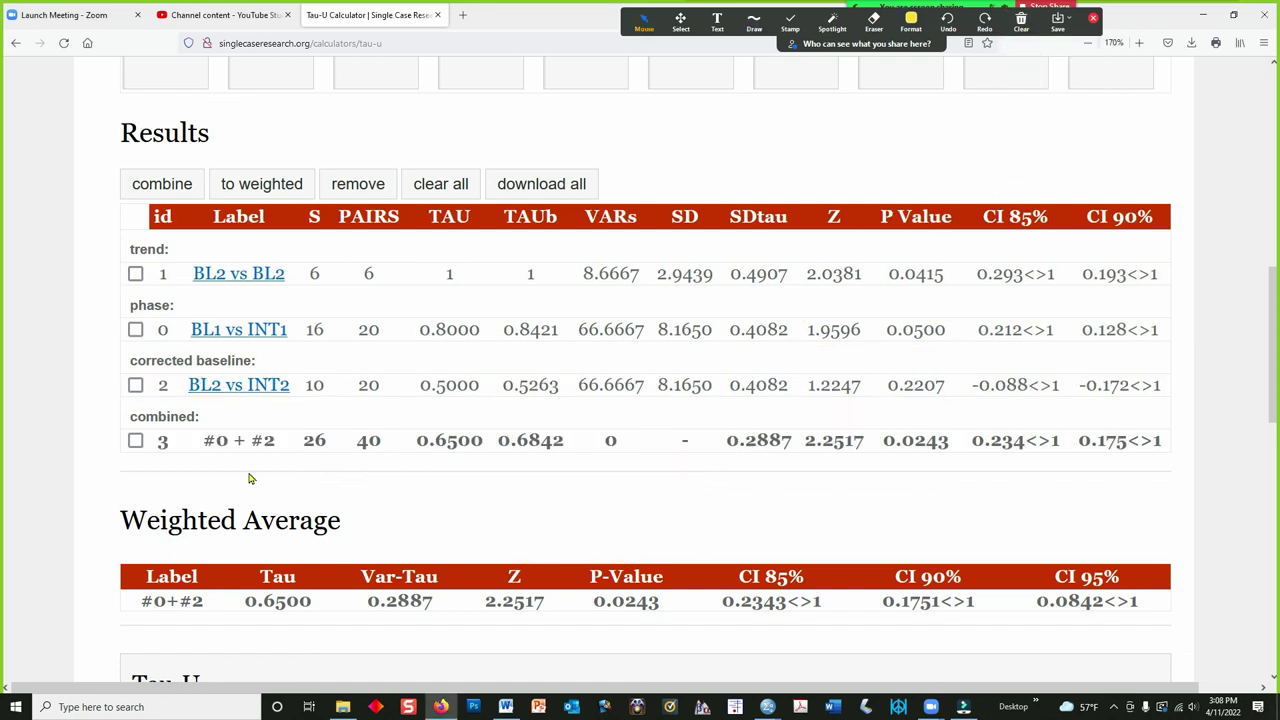